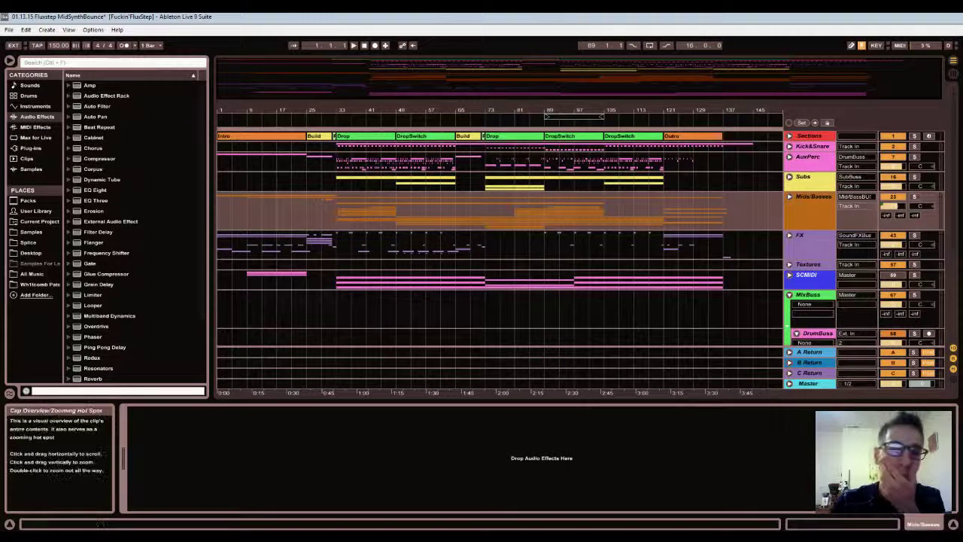
Play the arrangement from the start of the first Drop section at bar 33
click(355, 45)
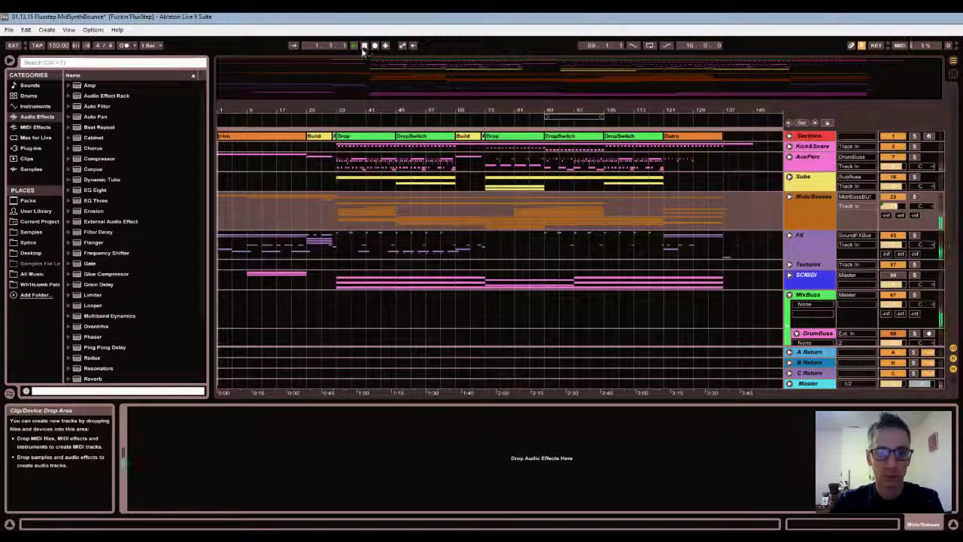
click(336, 160)
key(space)
key(space)
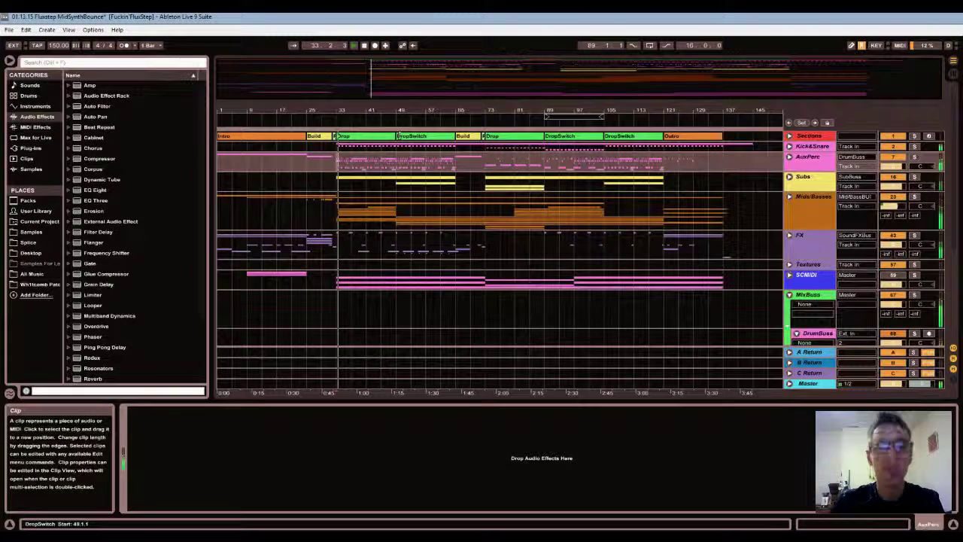
key(space)
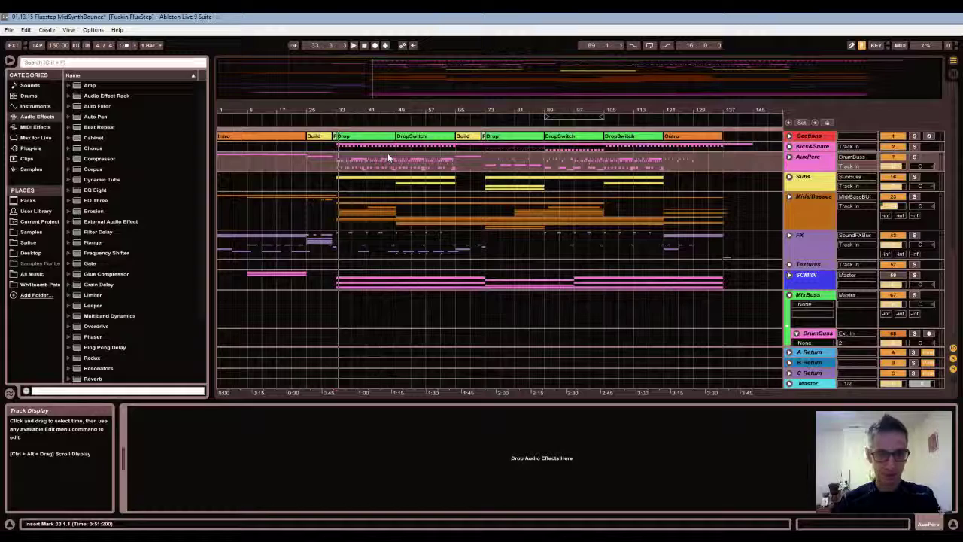
key(space)
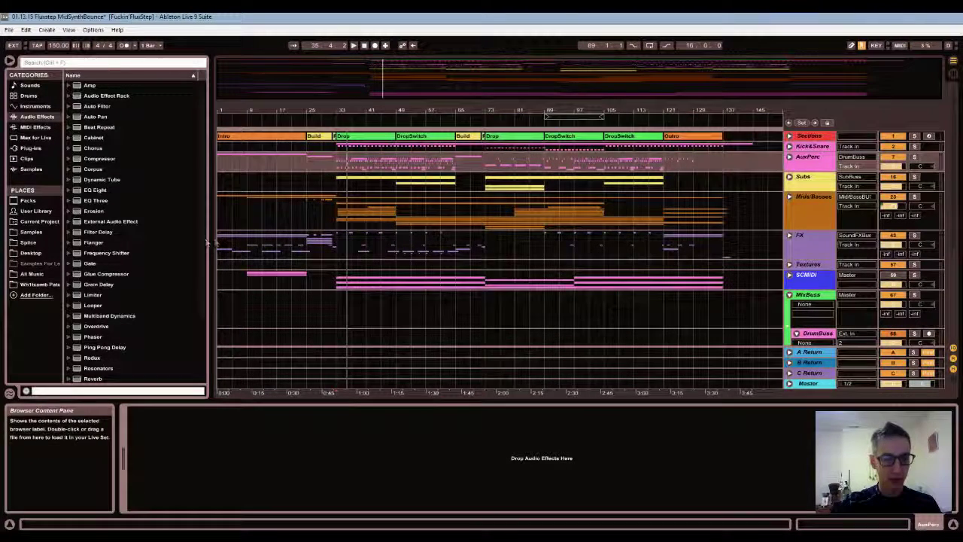
Narrow the browser and play the whole arrangement, ending with the playback position reset to bar 1
drag(206, 243, 156, 239)
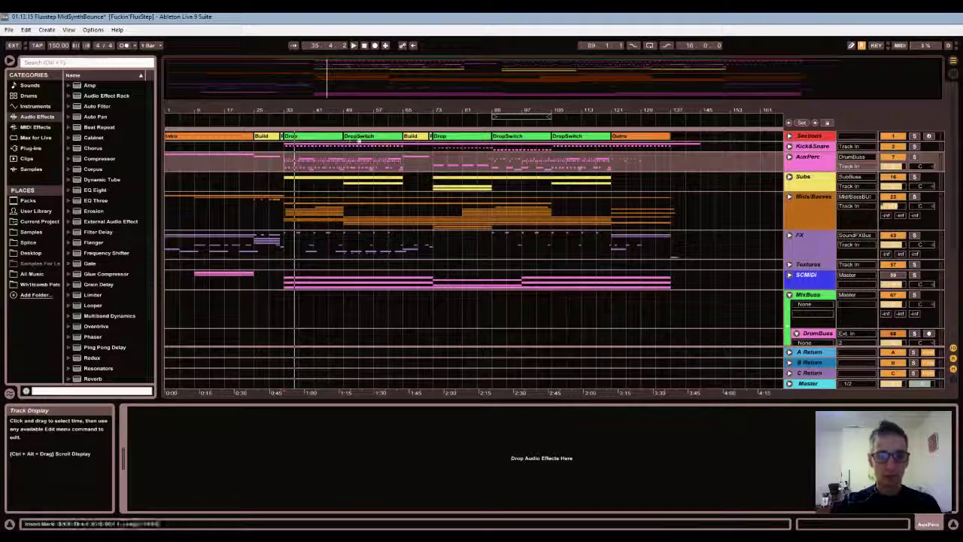
click(366, 47)
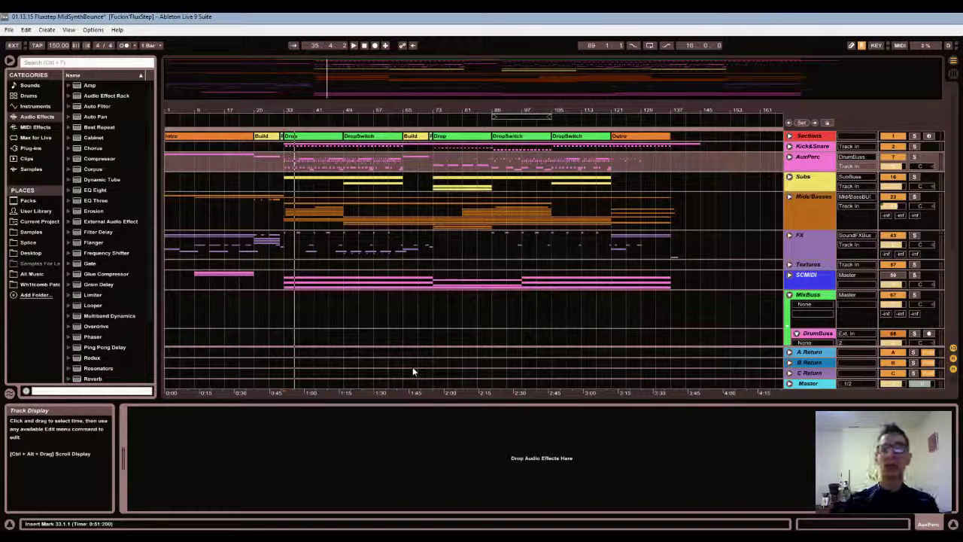
click(365, 50)
key(space)
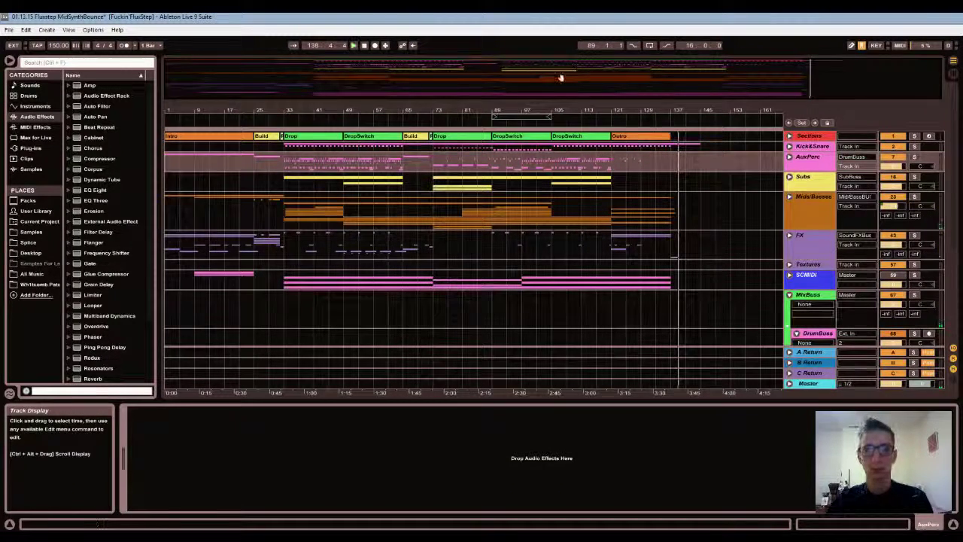
click(364, 46)
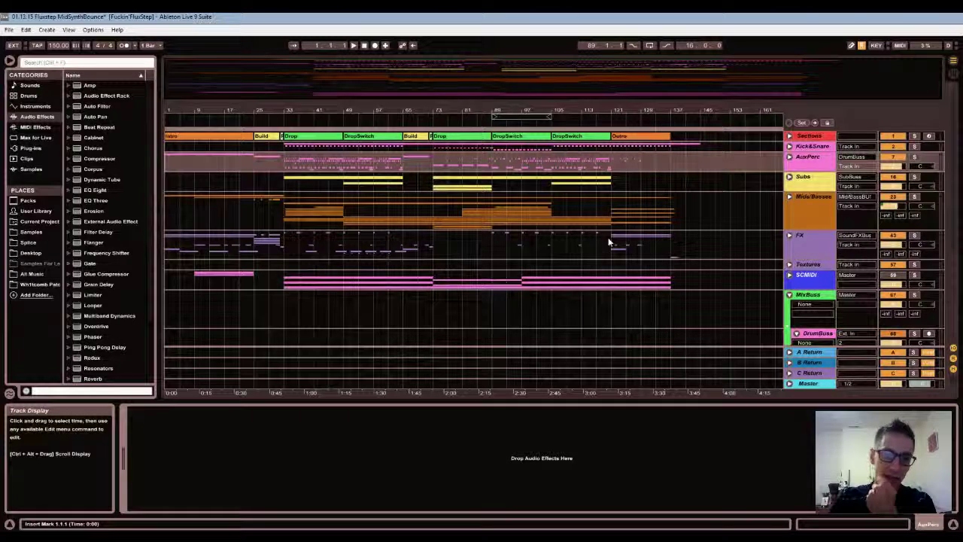
Place the insert marker at bar 9 and look through the tracks inside the Mids/Basses group, leaving the group folded
click(193, 159)
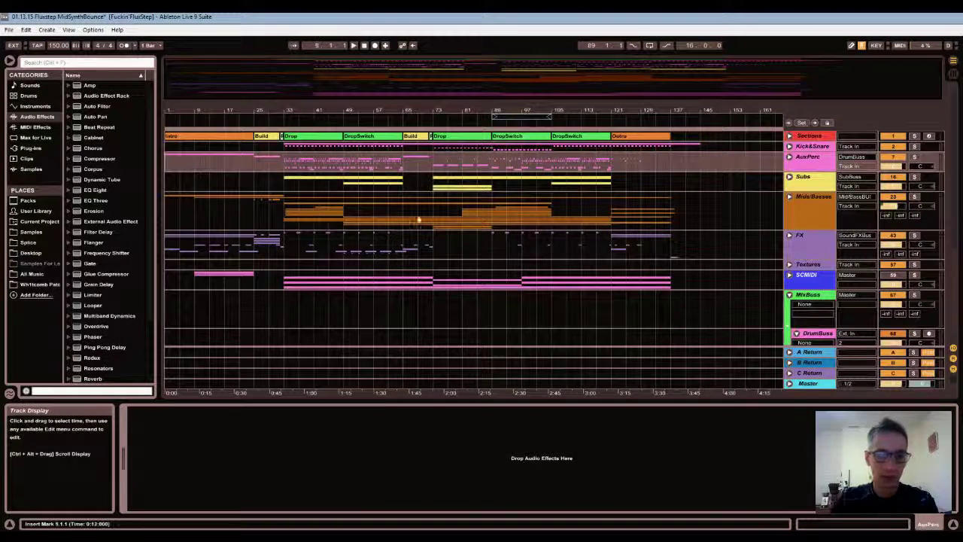
click(789, 196)
scroll(763, 252, down, 3)
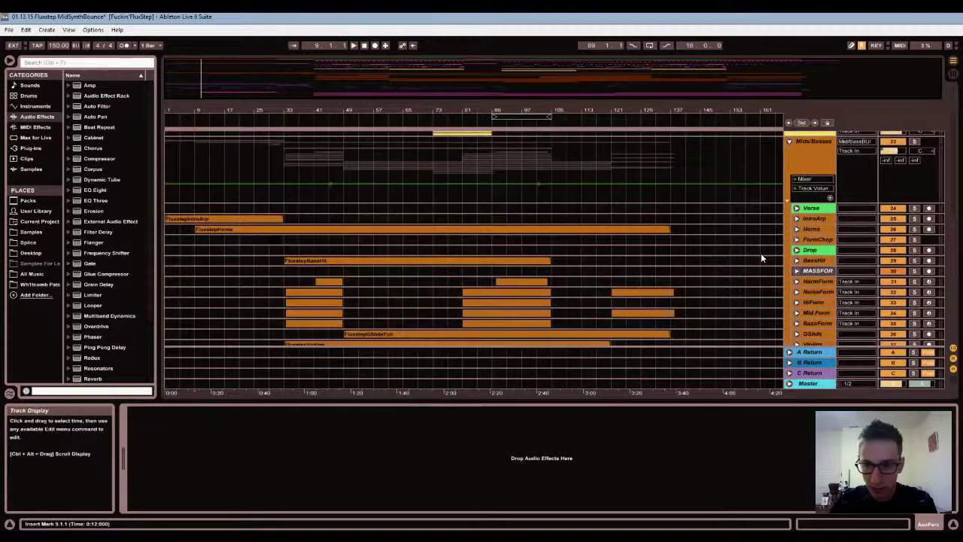
scroll(760, 258, down, 3)
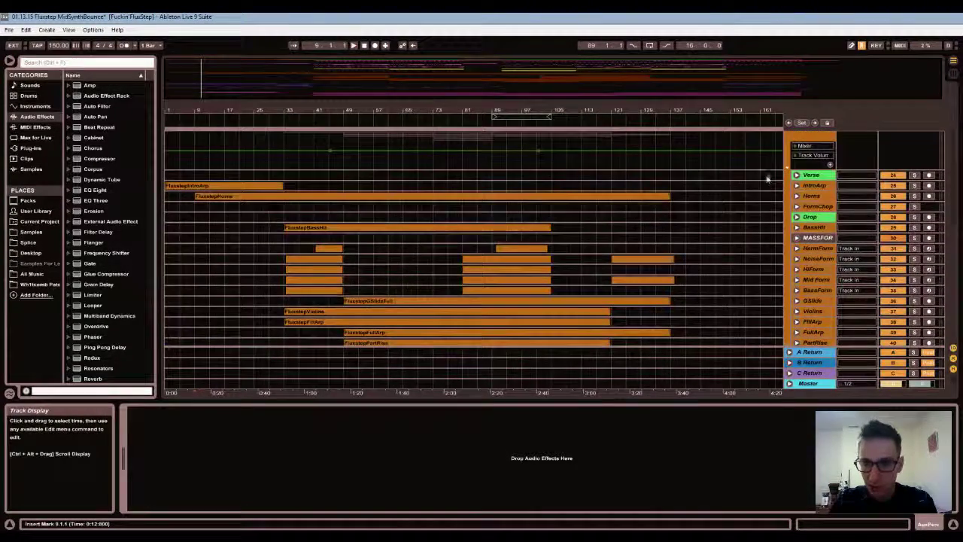
scroll(788, 155, up, 5)
click(789, 154)
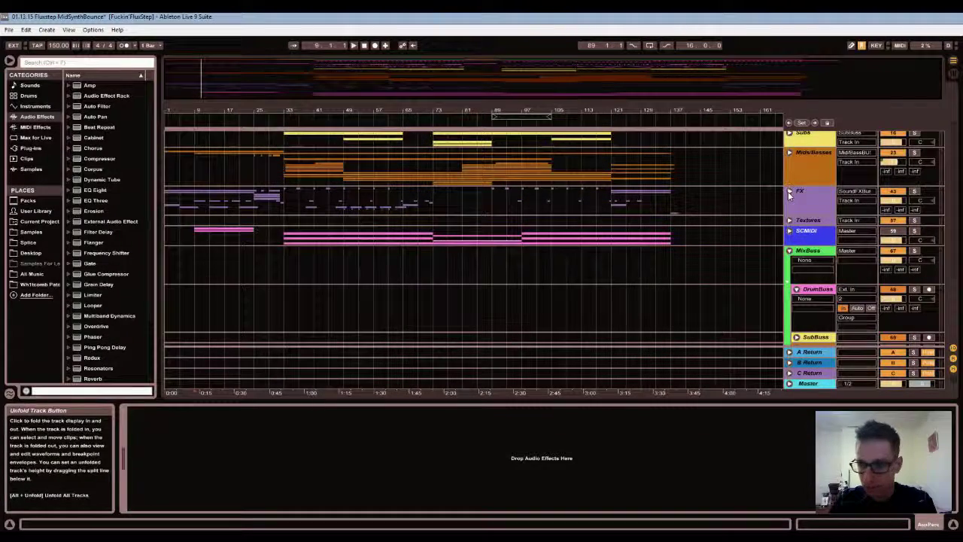
Unfold the FX group and solo the SpaceWhistle track to listen to it from bar 9
click(788, 191)
scroll(554, 253, down, 1)
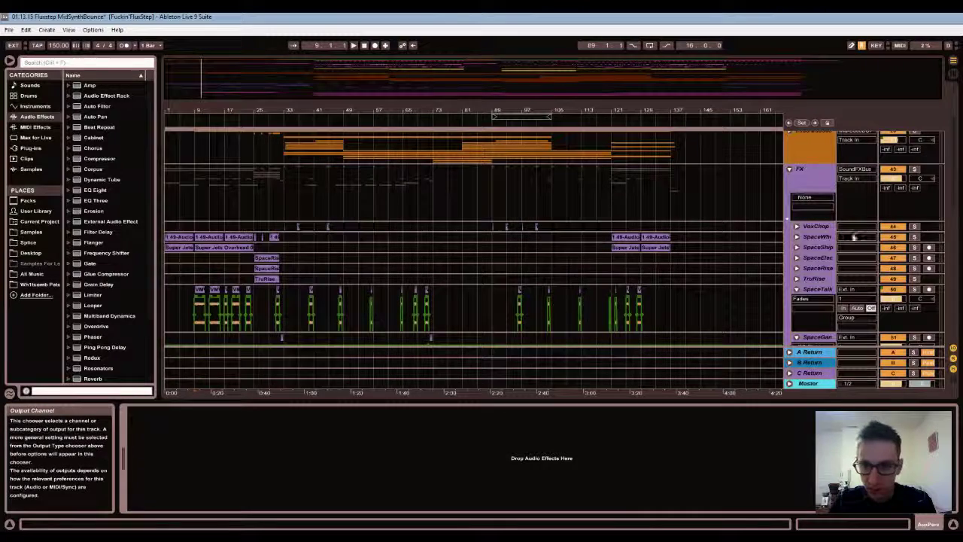
click(854, 237)
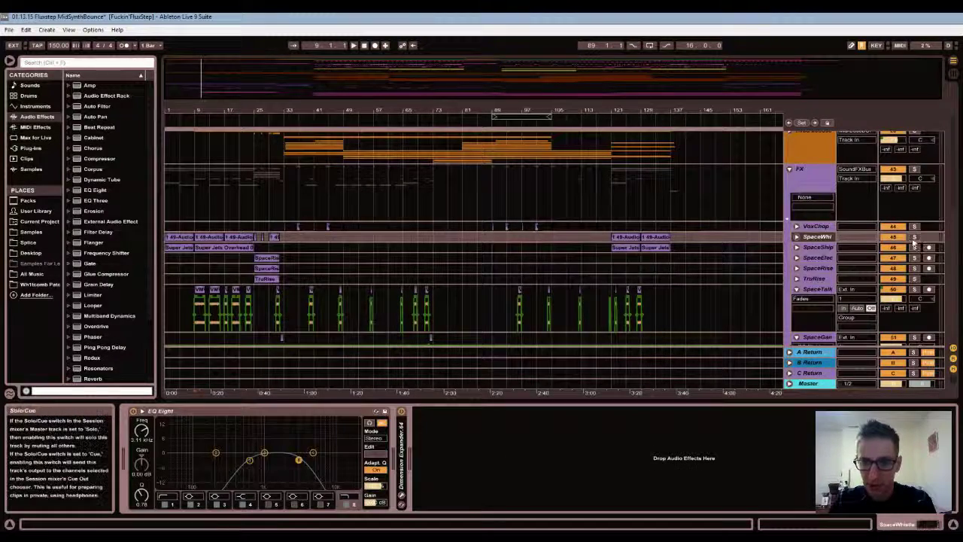
click(914, 238)
key(space)
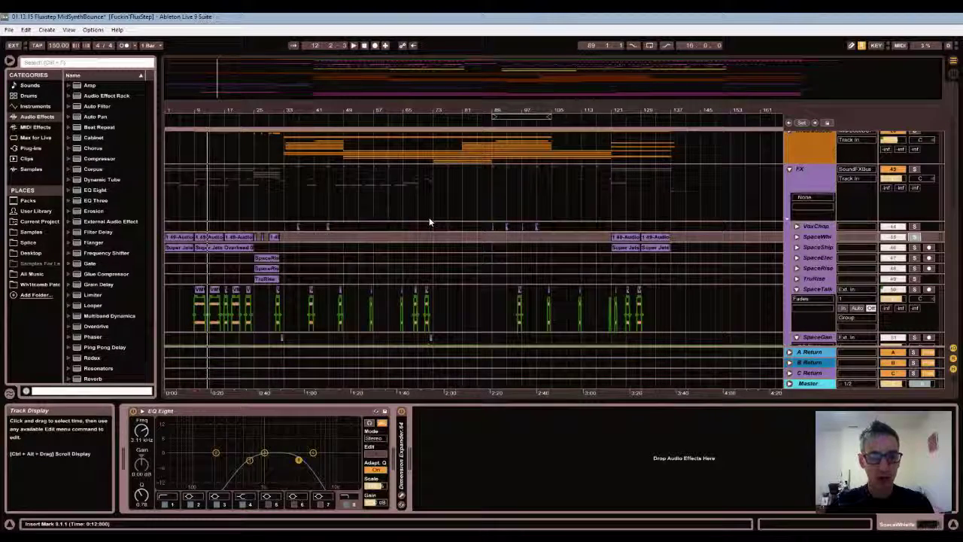
Unfold the SpaceWhistle track and rename it SpWhis
click(797, 237)
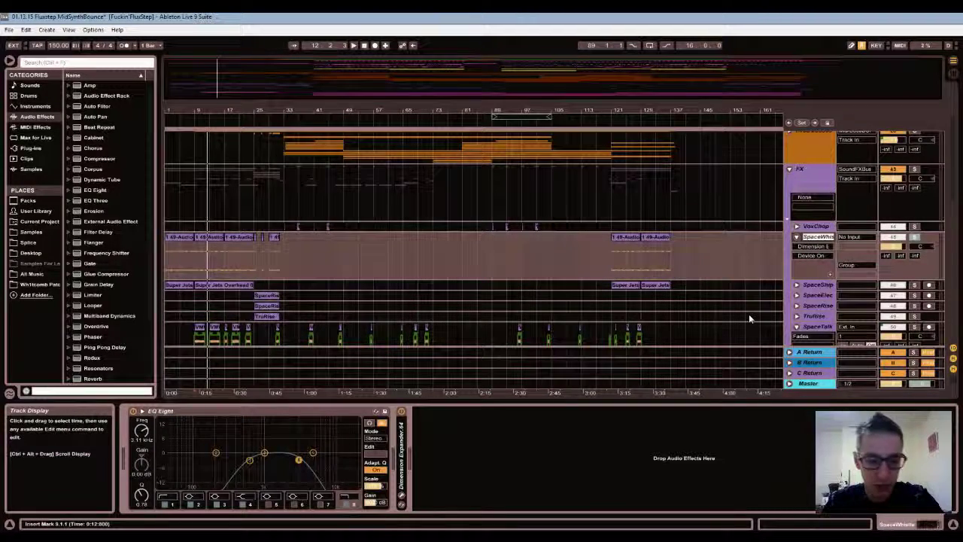
text(Sp)
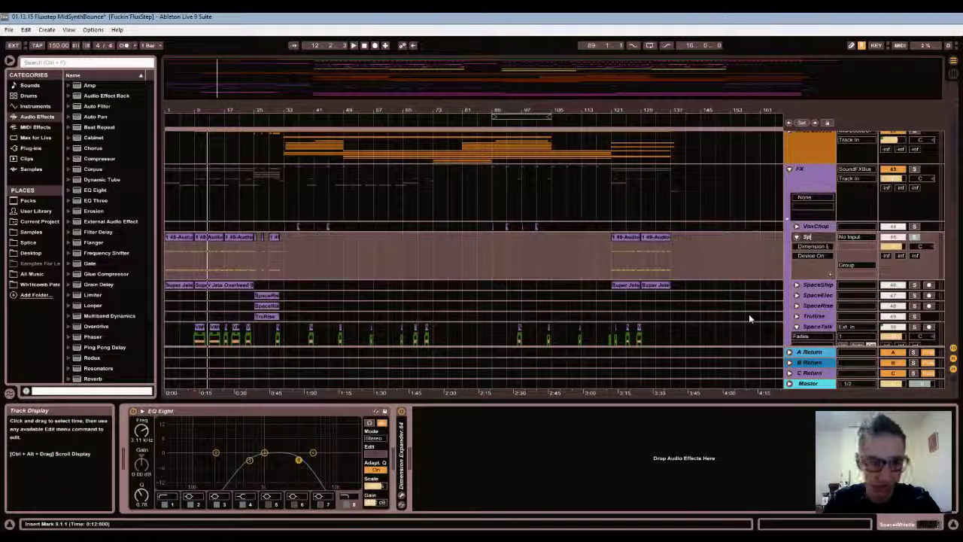
text(Whis)
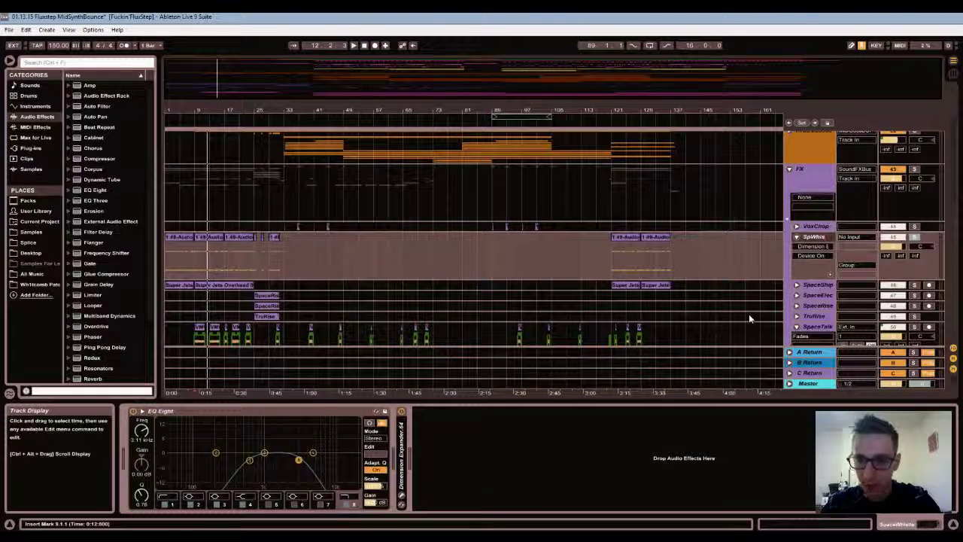
click(760, 240)
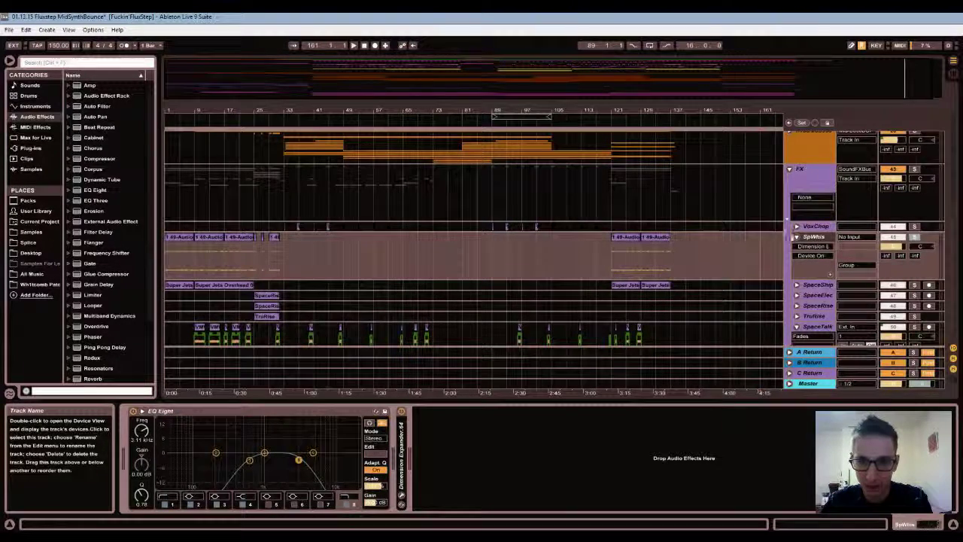
Duplicate the SpWhis track and rename the copy SpWhisHarm
key(ctrl+d)
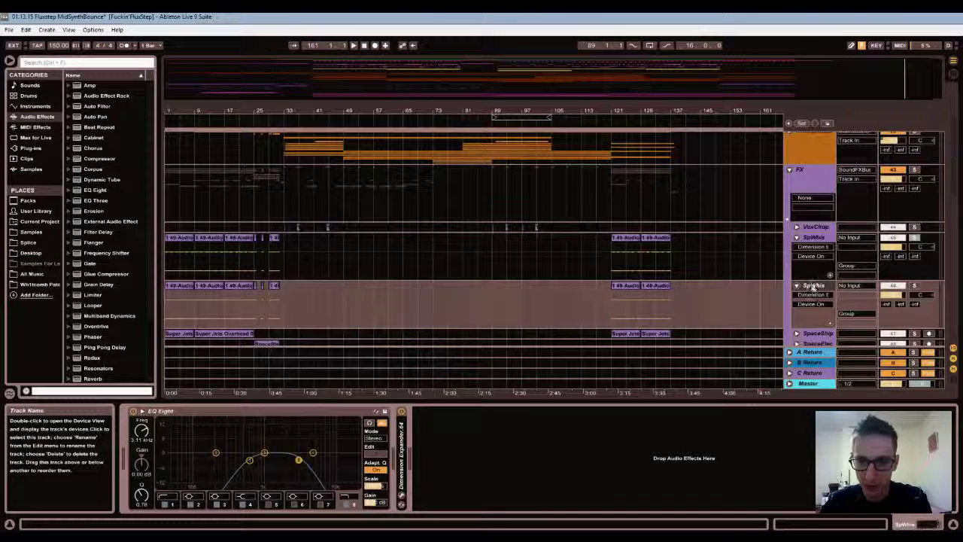
key(ctrl+r)
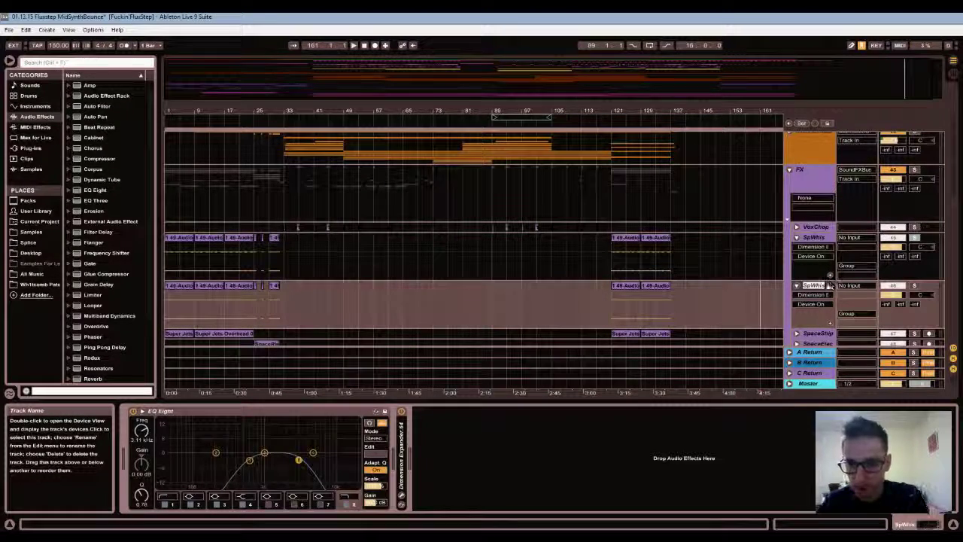
text(SpWhisHarm)
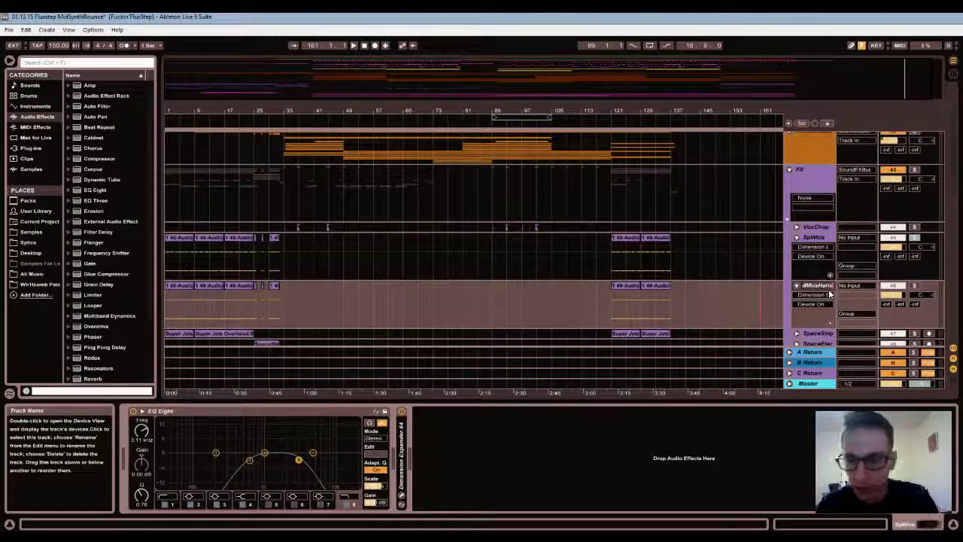
click(530, 294)
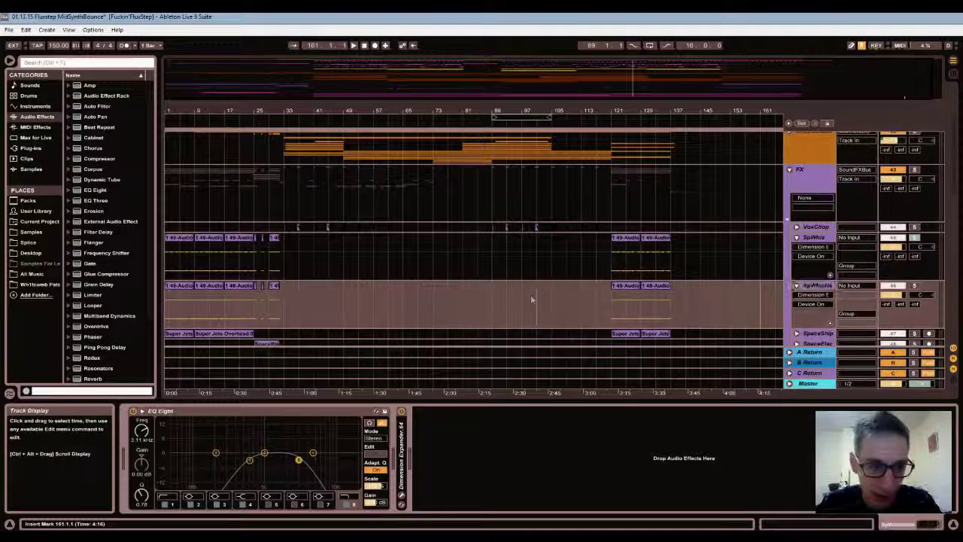
Listen to the whistle tracks from bar 9 and delete the first SpWhisHarm clip, spanning bars 1 to 9
click(192, 291)
key(space)
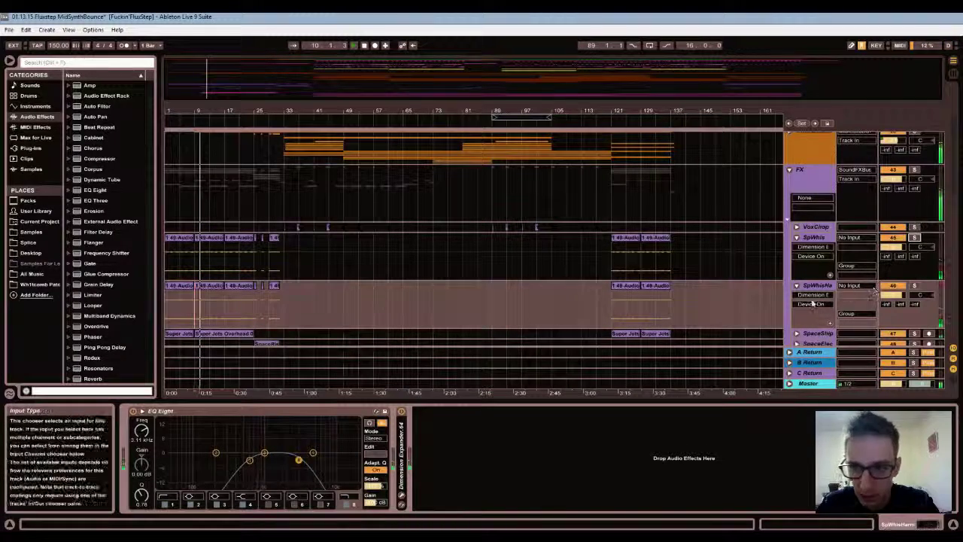
key(space)
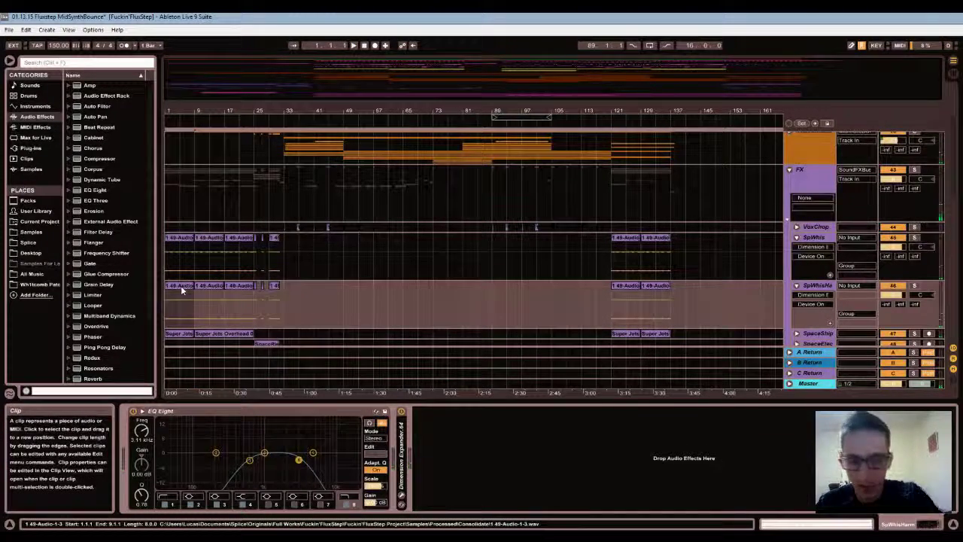
click(183, 291)
key(Delete)
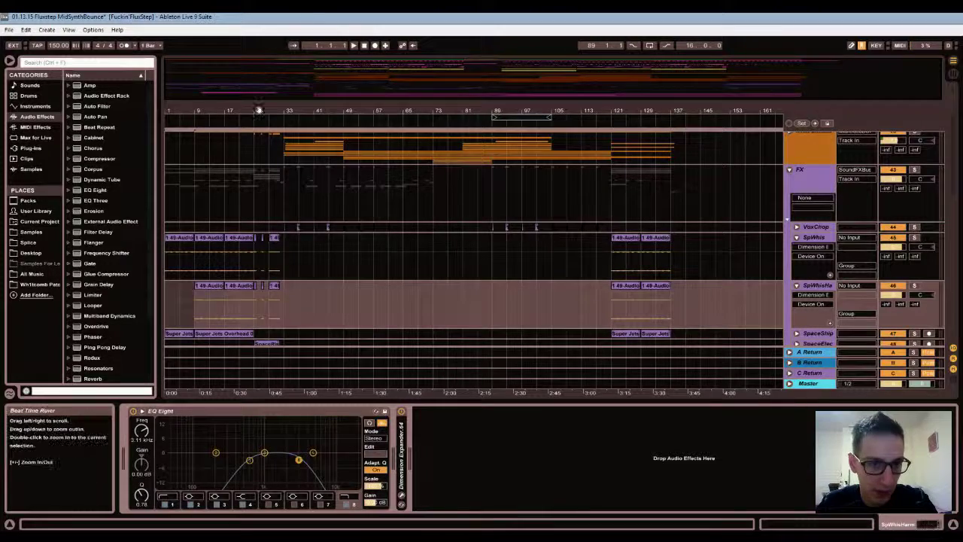
Play the arrangement from bar 7 into the first remaining SpWhisHarm clip
drag(258, 113, 258, 129)
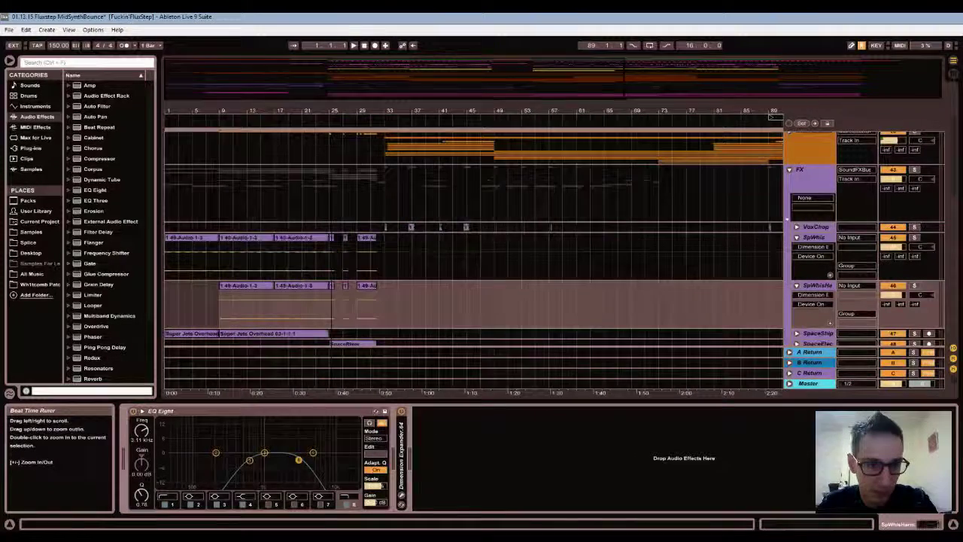
click(172, 290)
key(space)
click(199, 292)
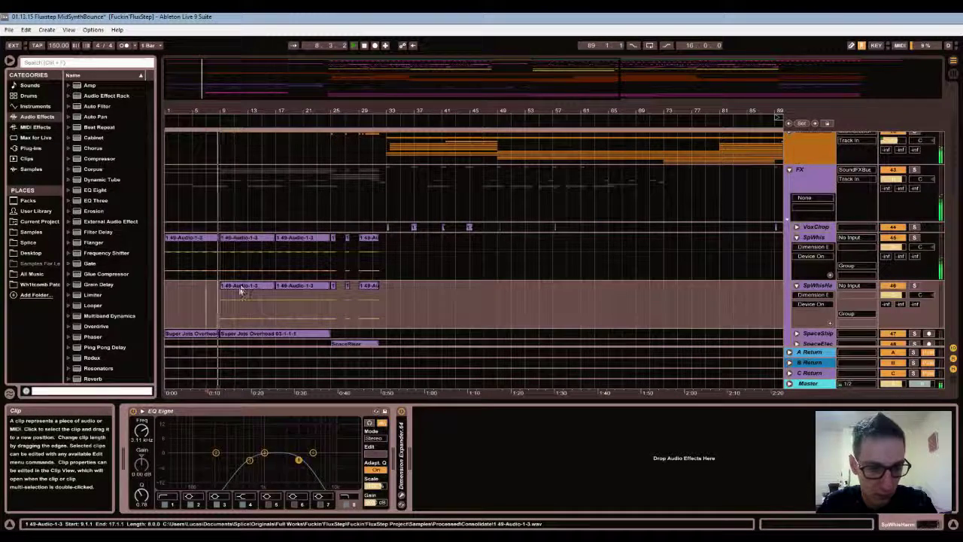
key(space)
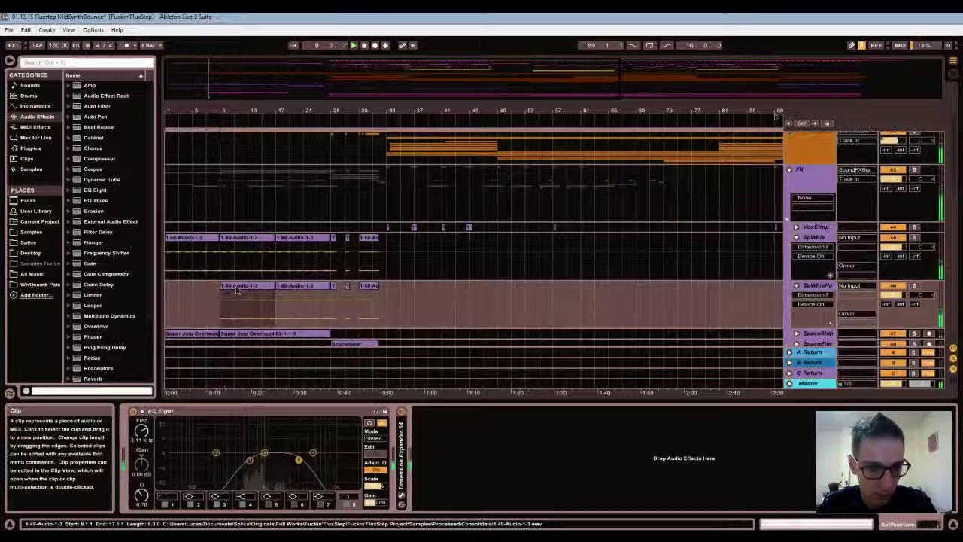
Open the SpWhisHarm clip at bar 9 and set its transposition to 4 st
click(237, 289)
double_click(237, 289)
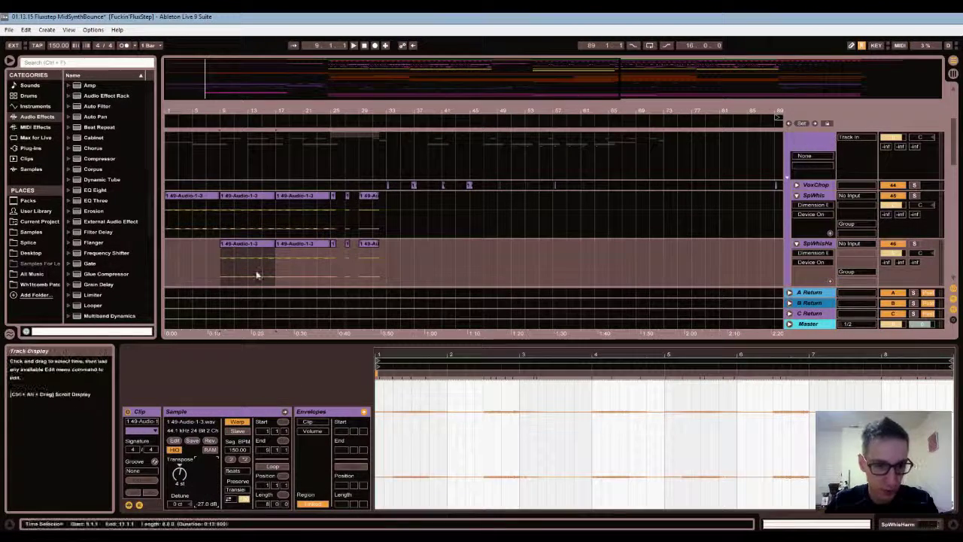
click(222, 243)
Set the arrangement loop to start at bar 9 with a length of eight bars, covering the second SpWhis clip
scroll(222, 243, up, 3)
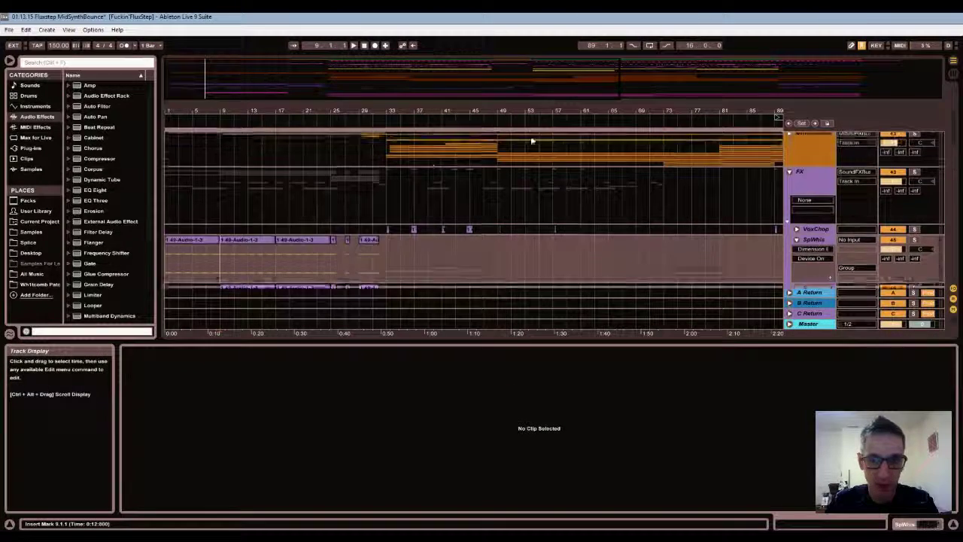
drag(778, 118, 775, 119)
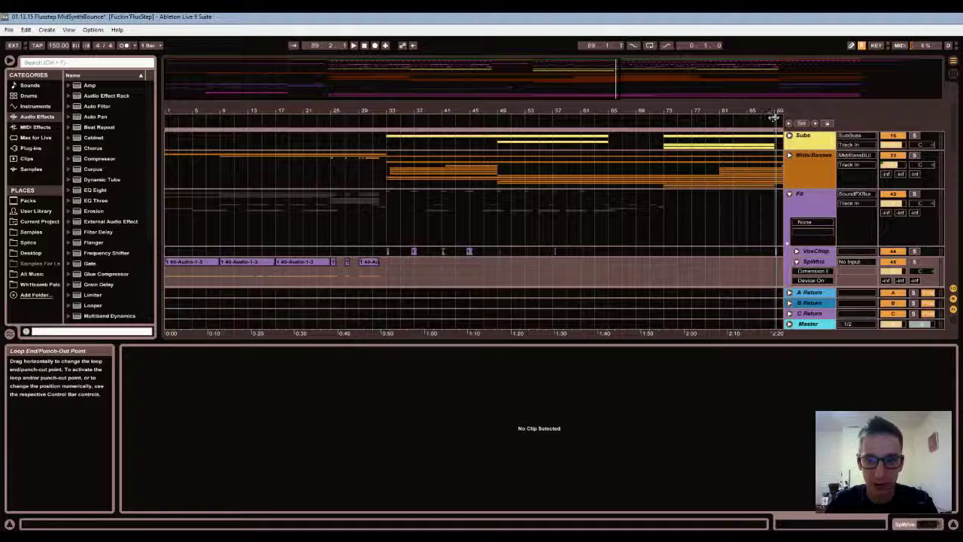
drag(775, 119, 222, 118)
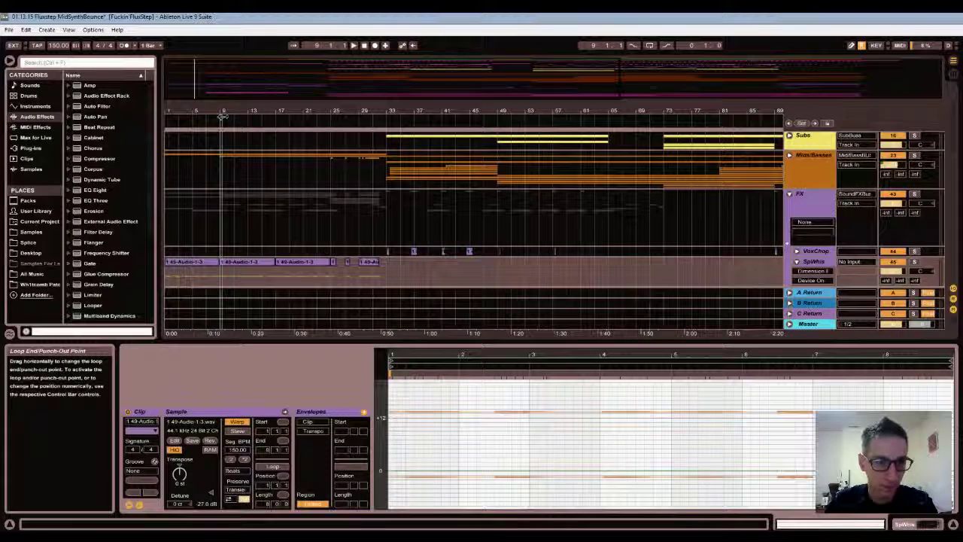
scroll(336, 203, down, 2)
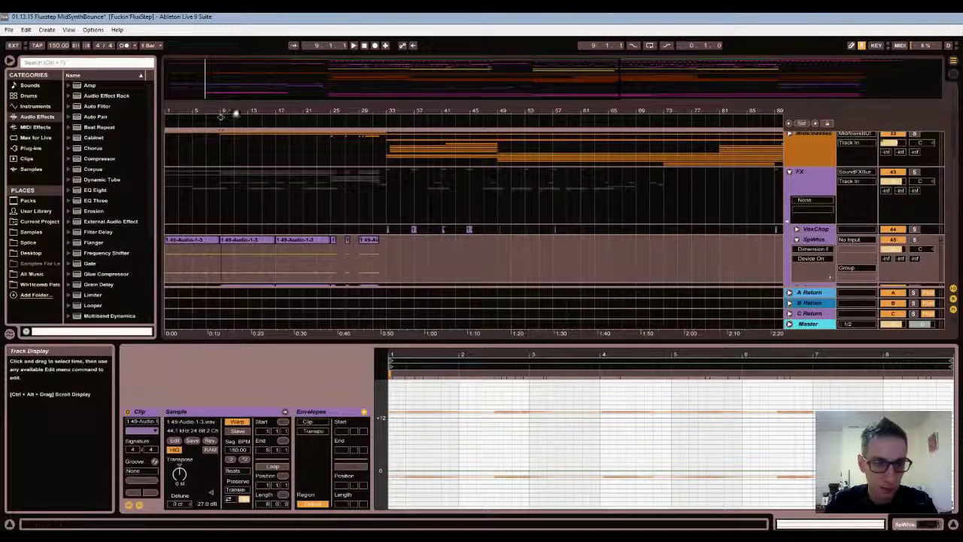
drag(221, 117, 275, 117)
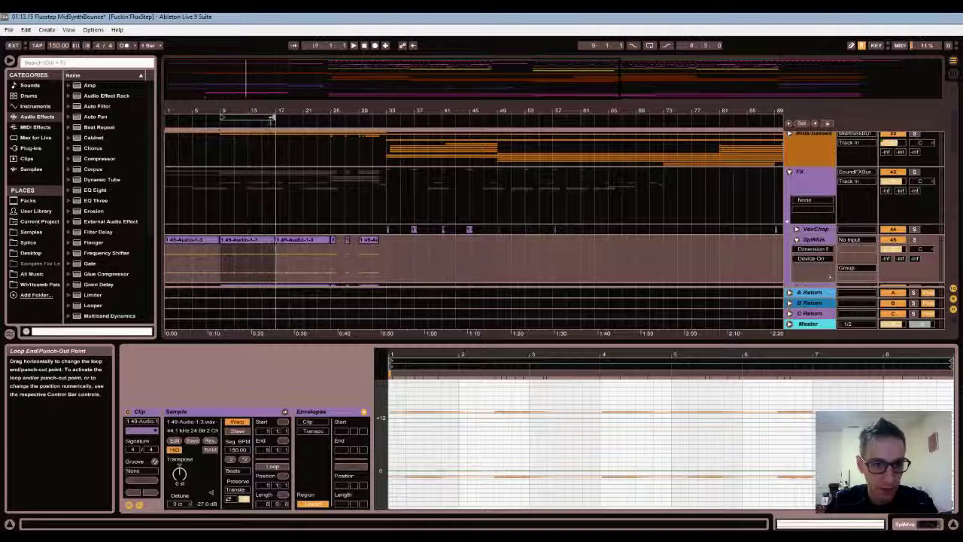
Turn on the arrangement loop and play it with the SpWhis and SpWhisHarm tracks soloed
scroll(279, 141, down, 3)
scroll(280, 141, down, 1)
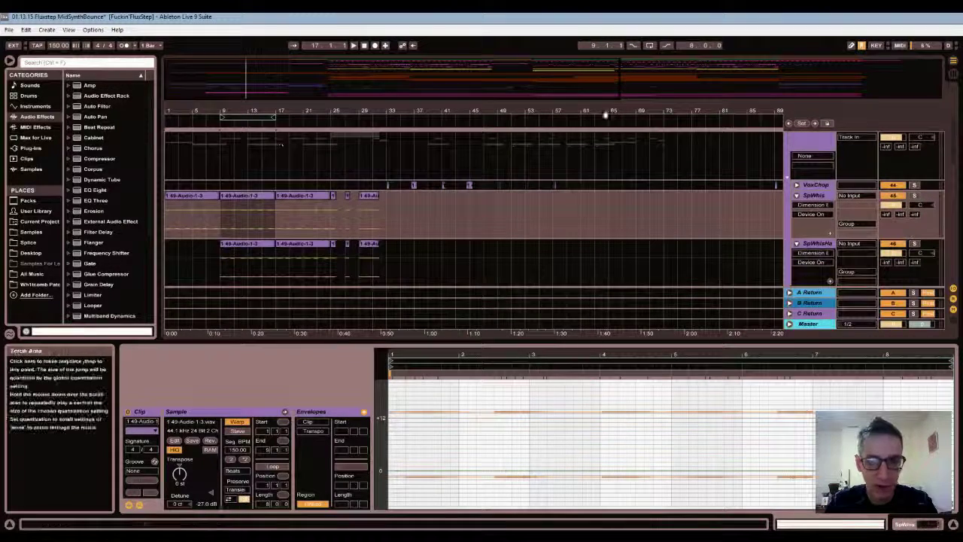
click(651, 47)
key(space)
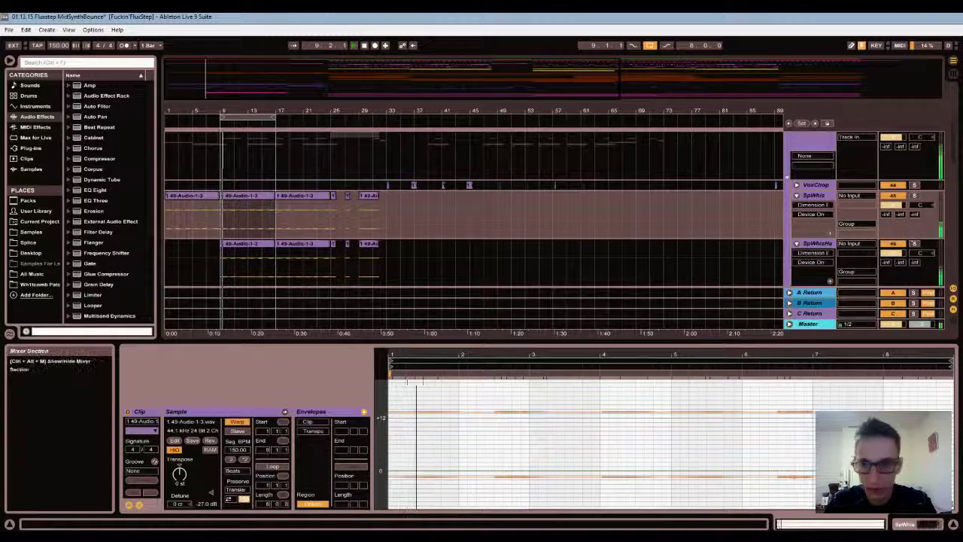
click(914, 195)
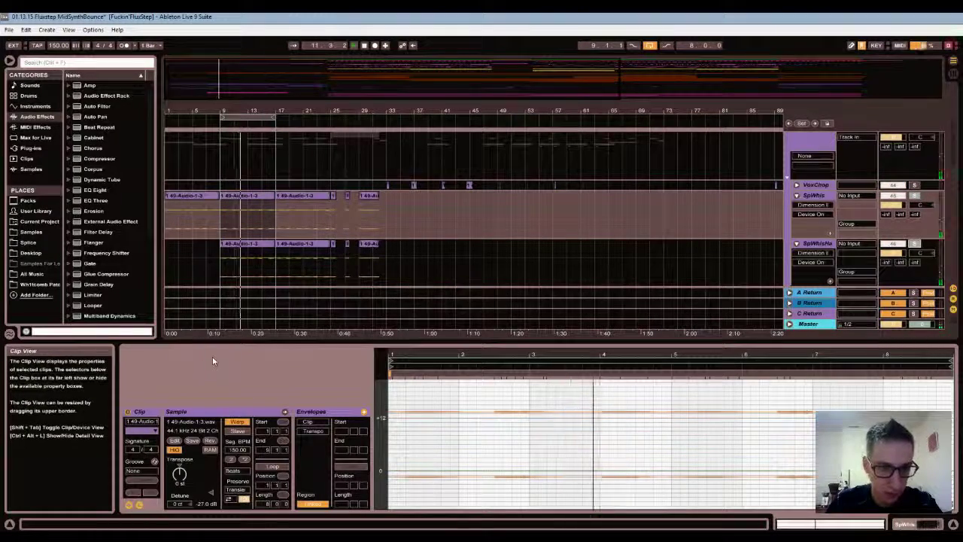
Set the SpWhisHarm clip at bar 9 to 12 st with Complex warping, and play it together with the soloed SpWhis track
key(Down)
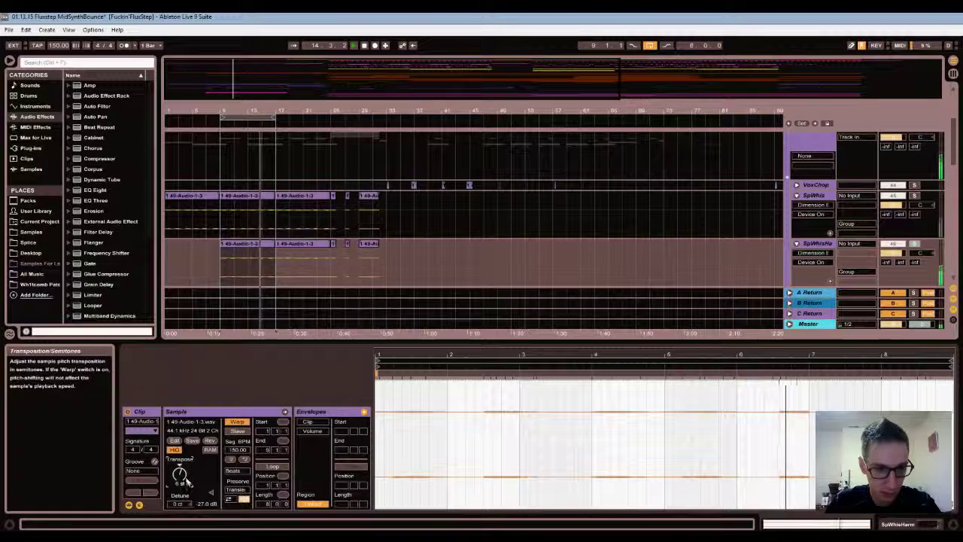
click(252, 519)
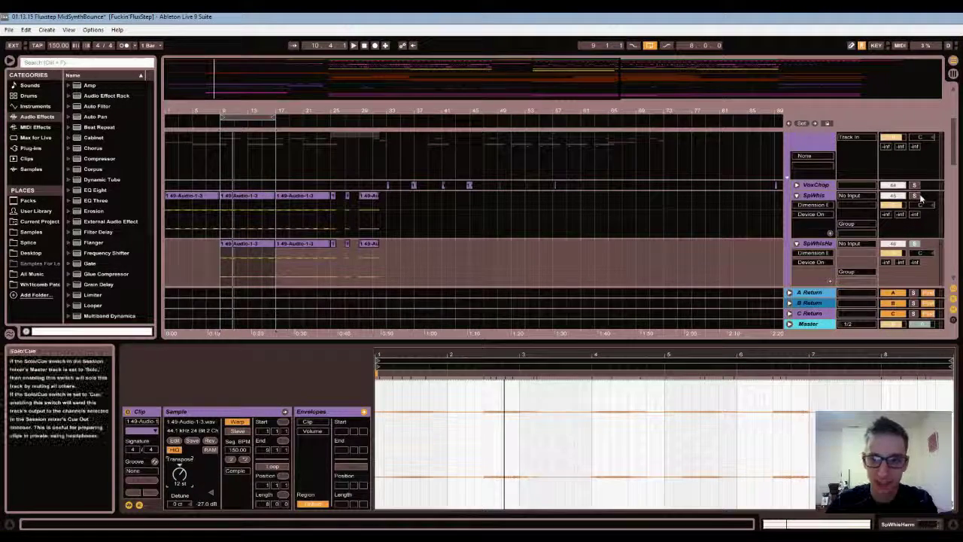
click(915, 195)
key(space)
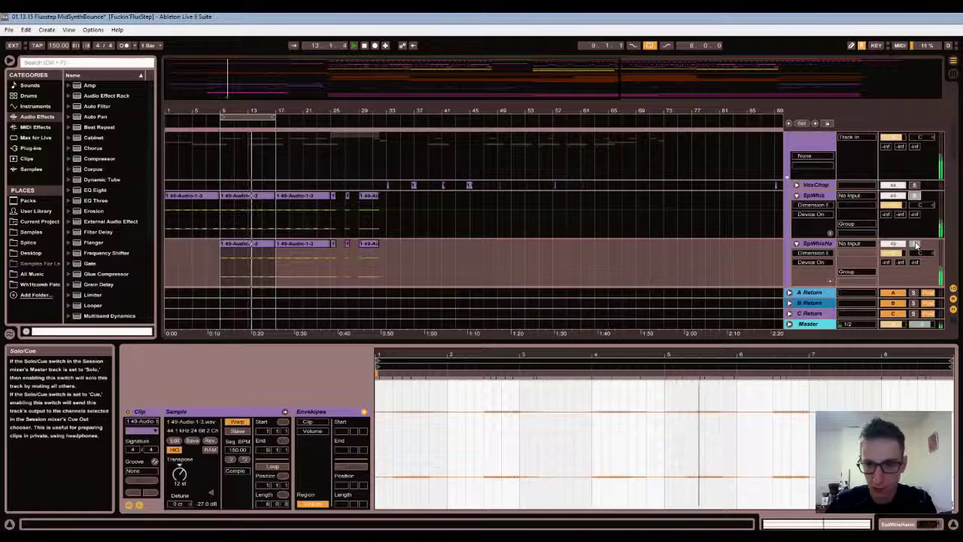
Unsolo both whistle tracks and rename the SpWhisHarm track to SpWhisOct
click(817, 243)
key(ctrl+r)
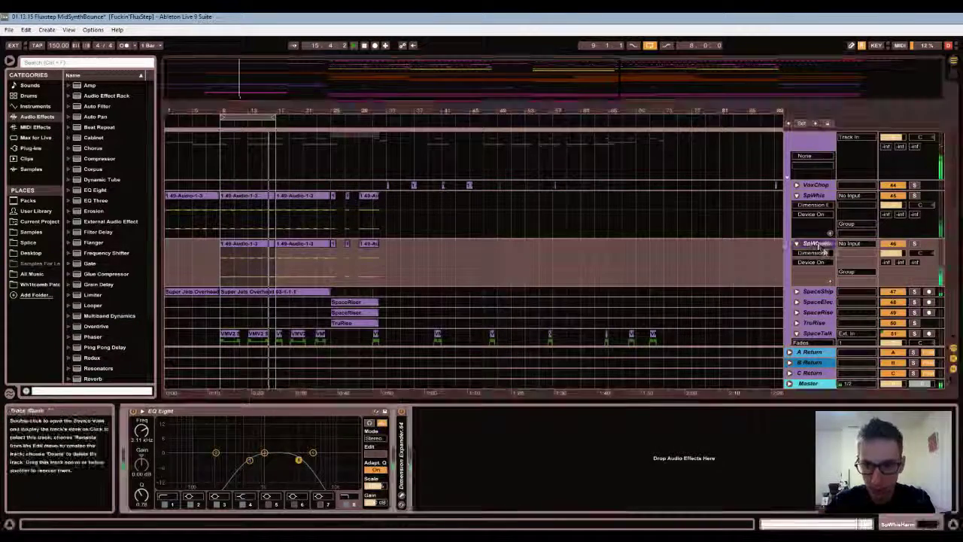
click(823, 243)
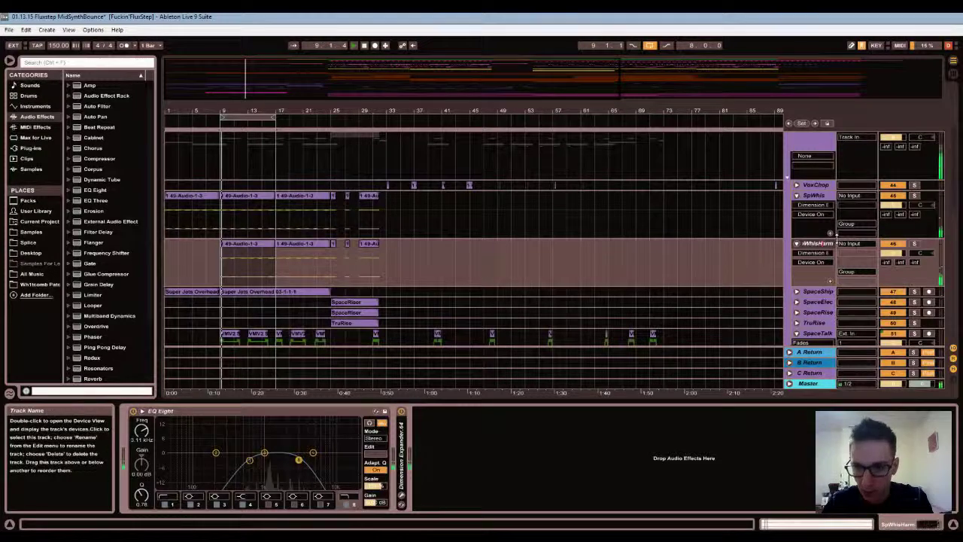
key(Return)
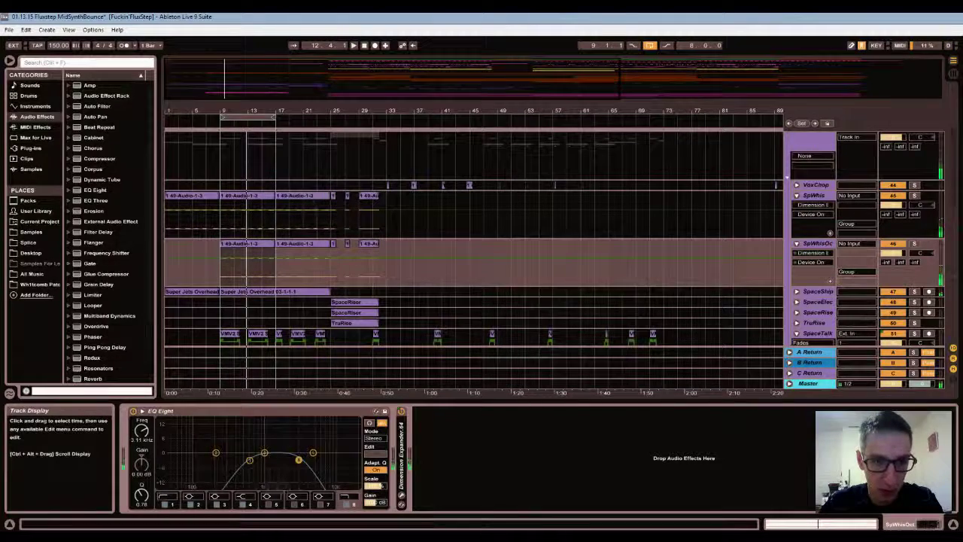
Extend the loop to 16 bars and set the SpWhisOct clip at bar 17 to 12 st with Complex warping
drag(274, 112, 331, 112)
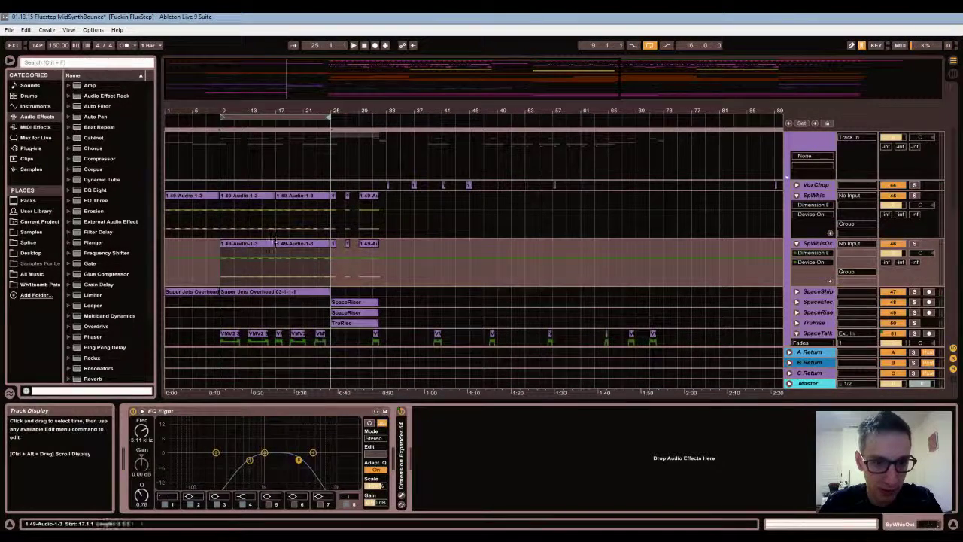
click(275, 265)
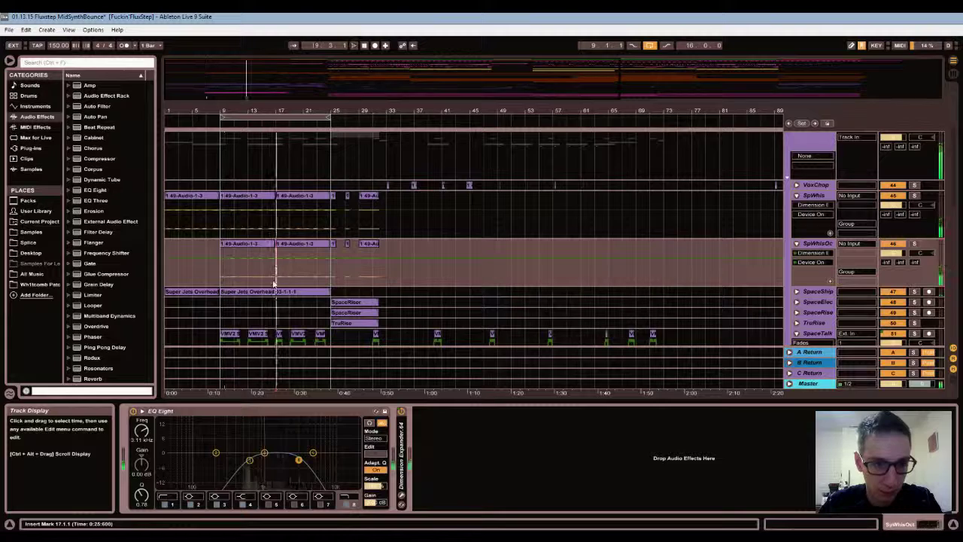
key(space)
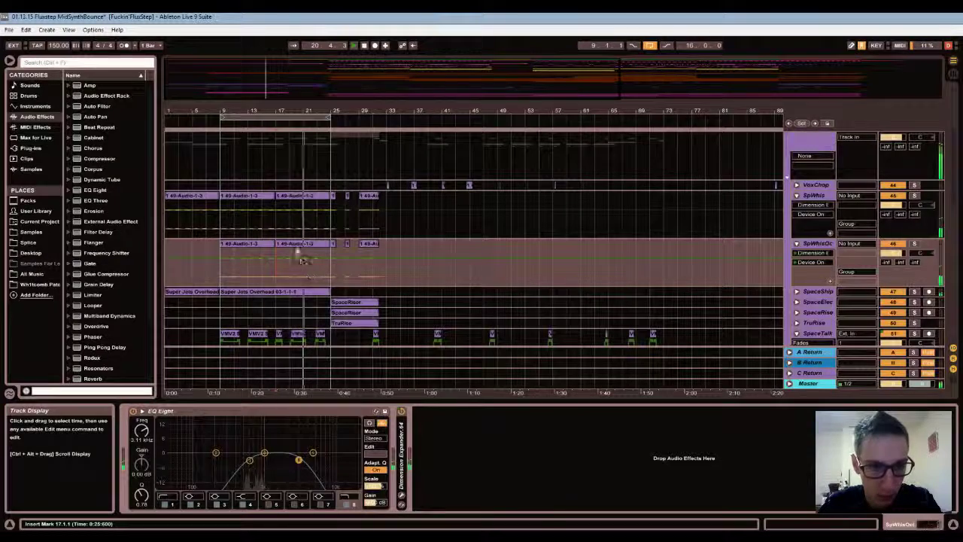
click(302, 261)
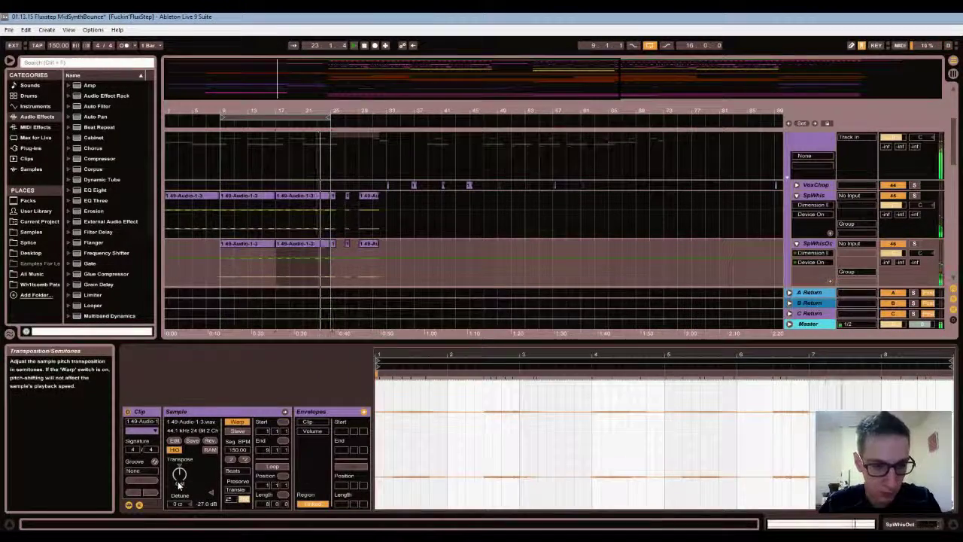
drag(179, 484, 179, 452)
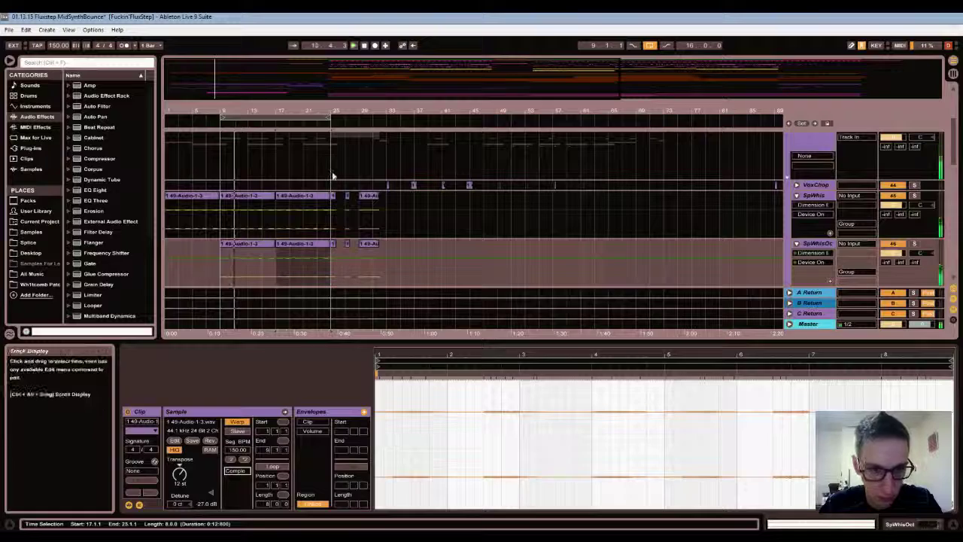
Try to set the three short SpWhisOct clips from bar 25 together to a transposition of 12 st
click(333, 251)
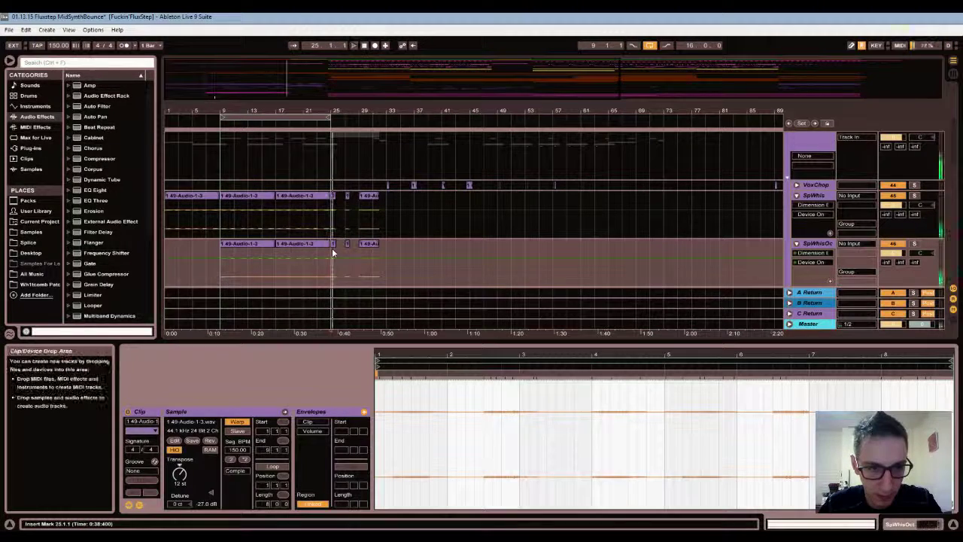
key(space)
click(370, 244)
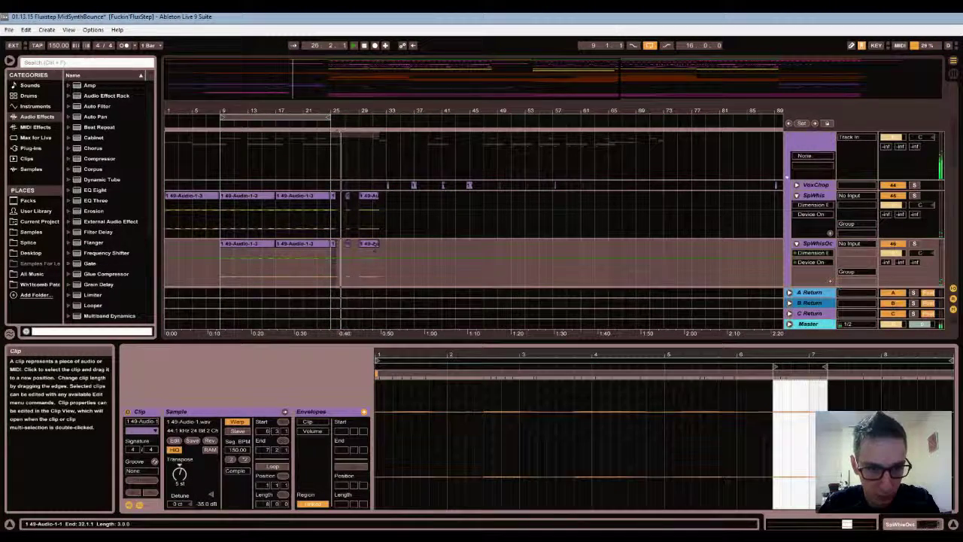
shift+click(374, 242)
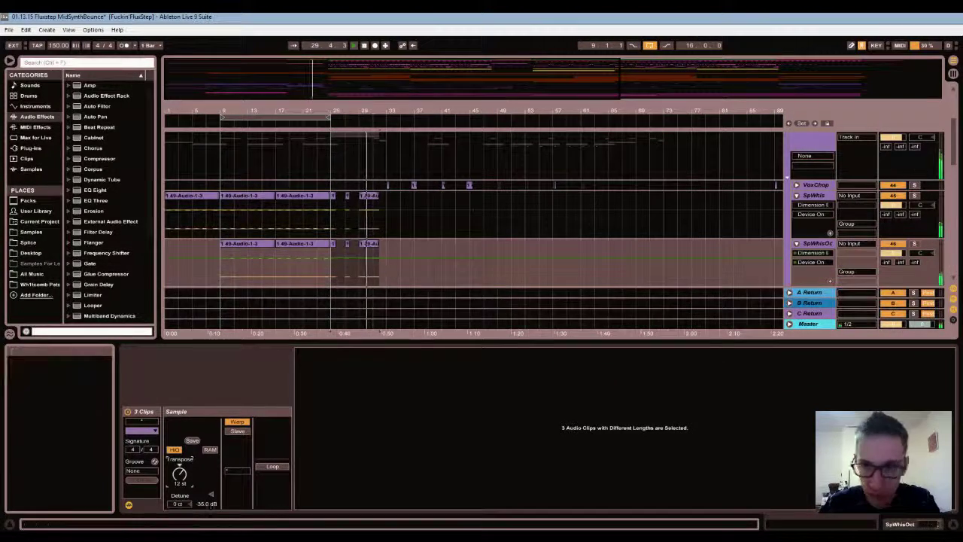
key(space)
key(space)
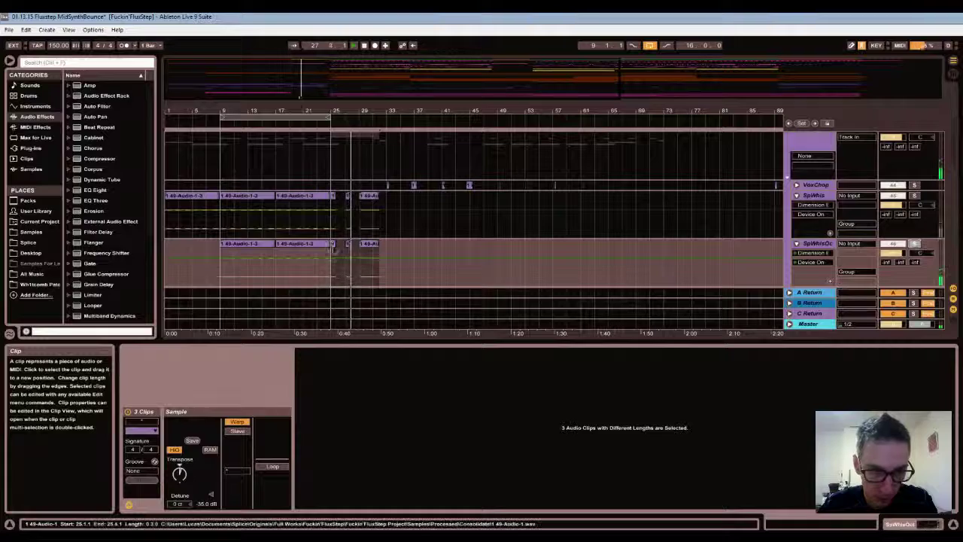
Check the transposition of the SpWhis clip at bar 25 and set the SpWhisOct clips at bars 25 and 27 to 17 st
click(334, 248)
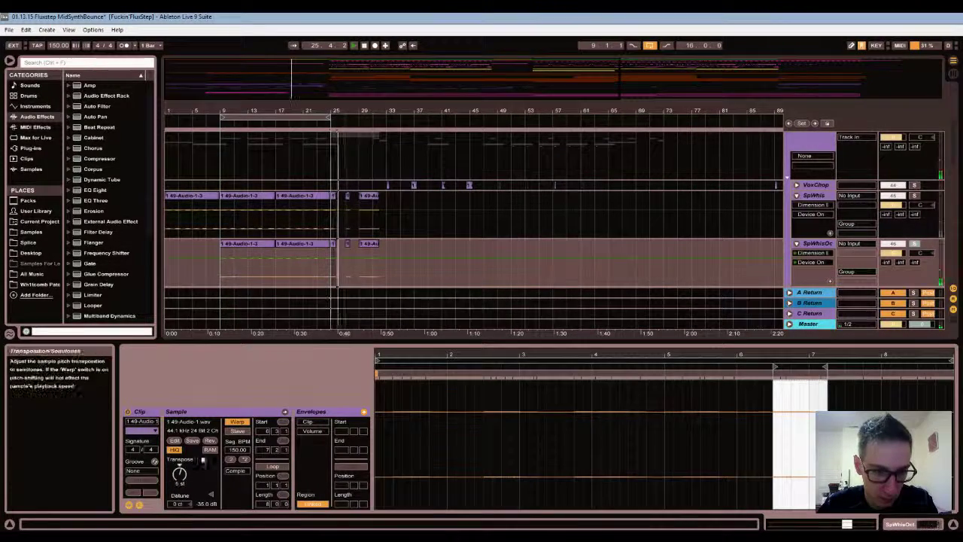
click(334, 199)
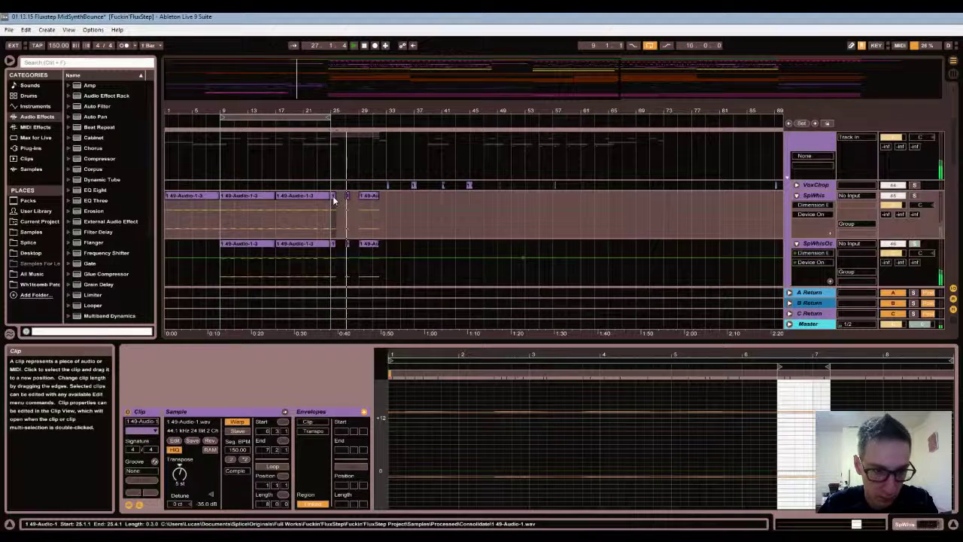
click(339, 249)
click(336, 246)
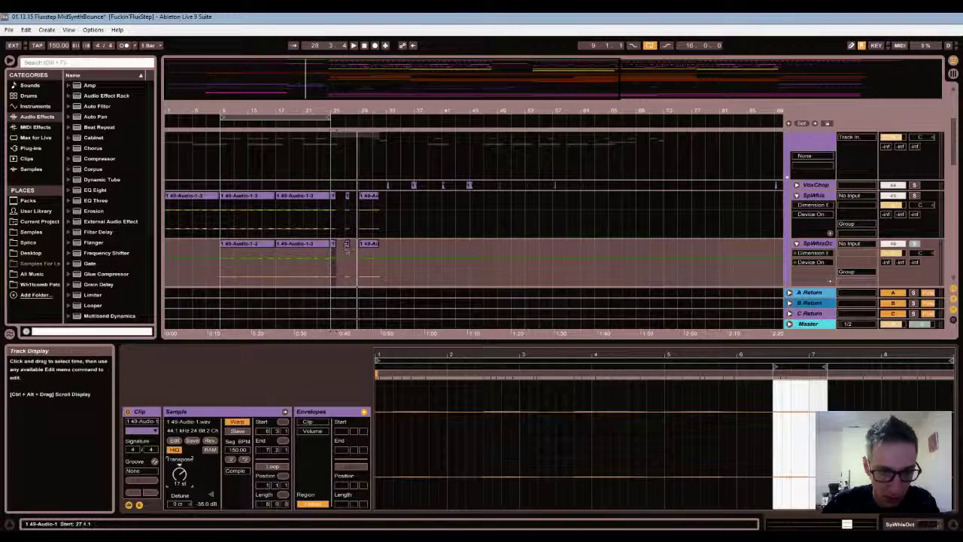
key(space)
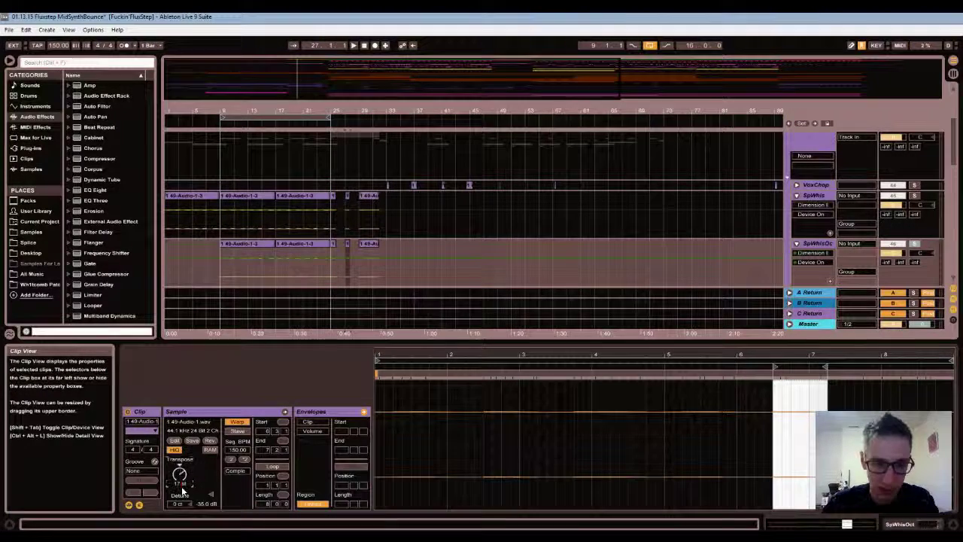
Set the SpWhisOct clip at bar 29 to 12 st with Complex warping
click(364, 253)
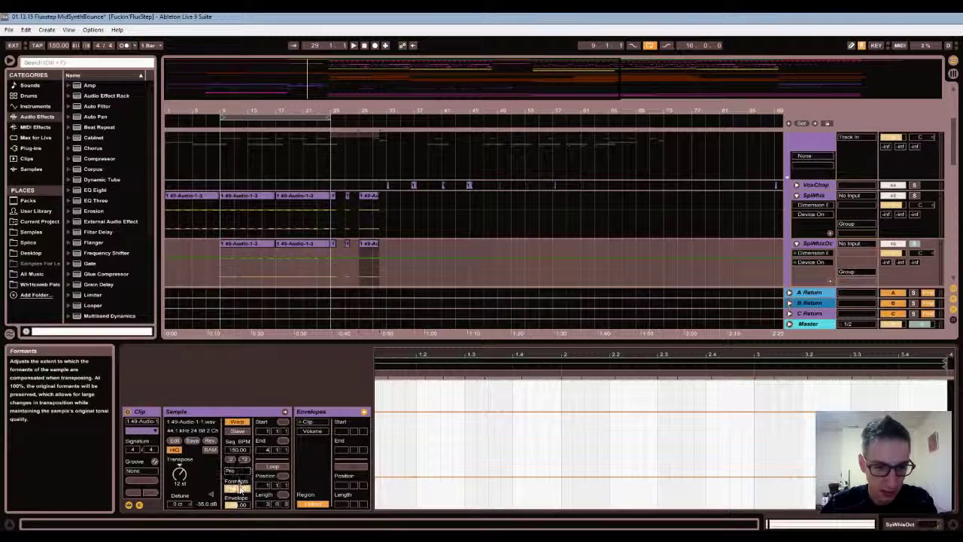
click(235, 470)
click(235, 461)
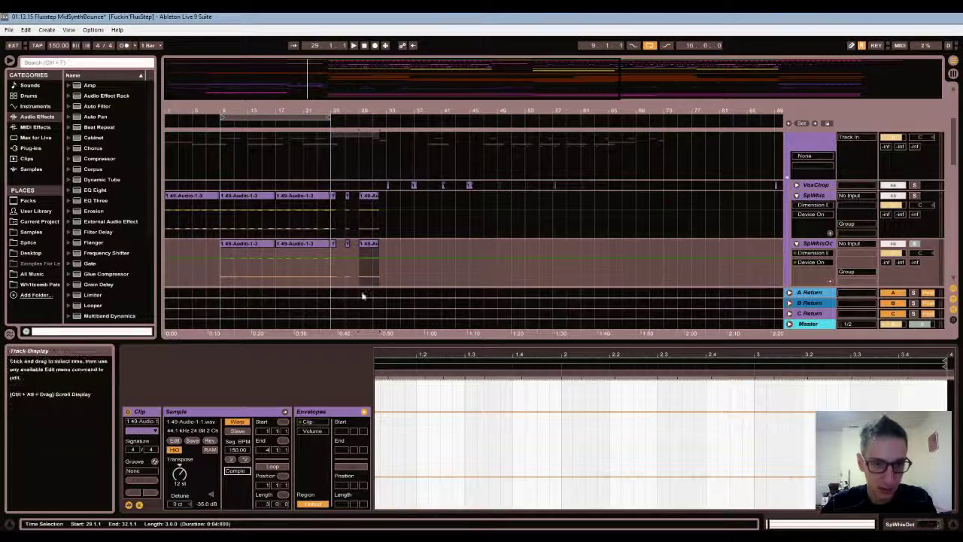
Extend the loop to 24 bars and consolidate the SpWhisOct clips from bar 9 to bar 33 into one clip
click(223, 249)
key(space)
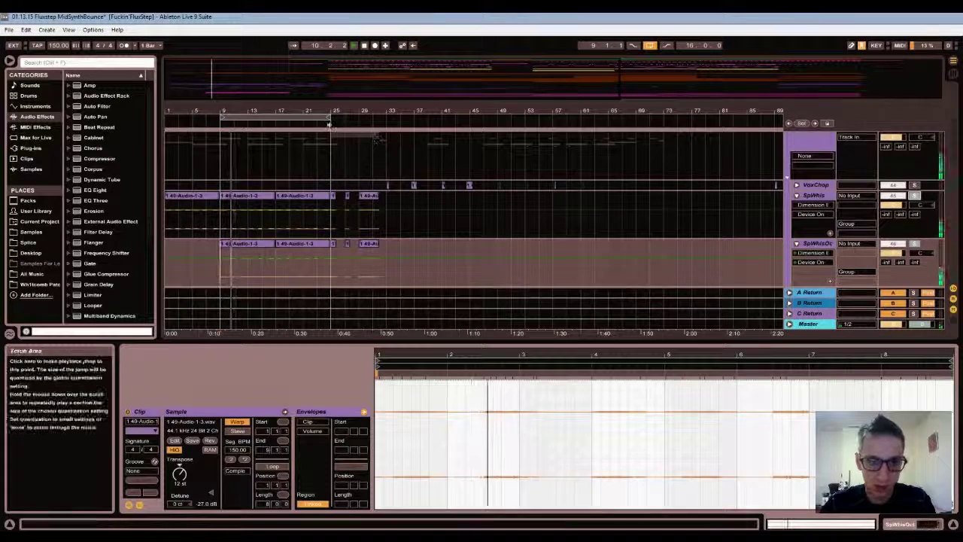
drag(330, 116, 385, 117)
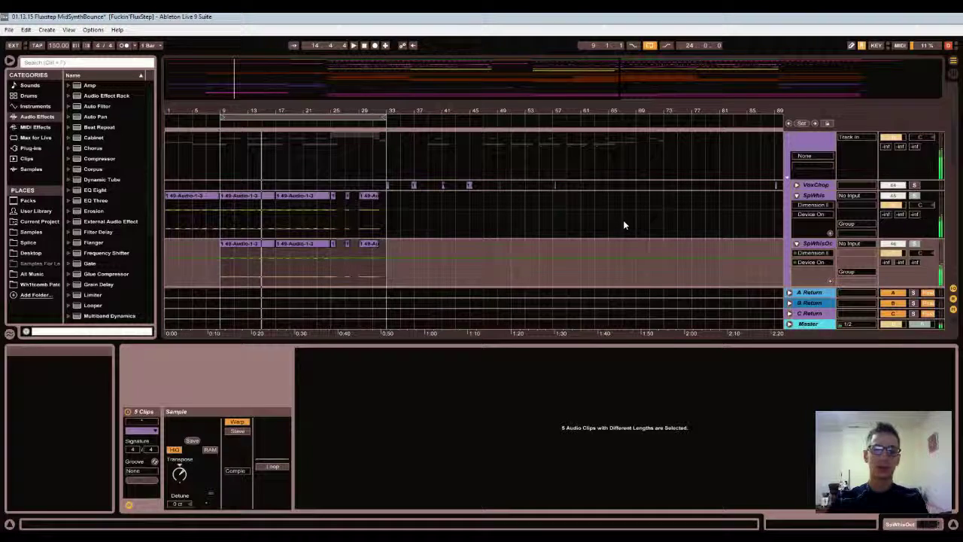
key(ctrl+j)
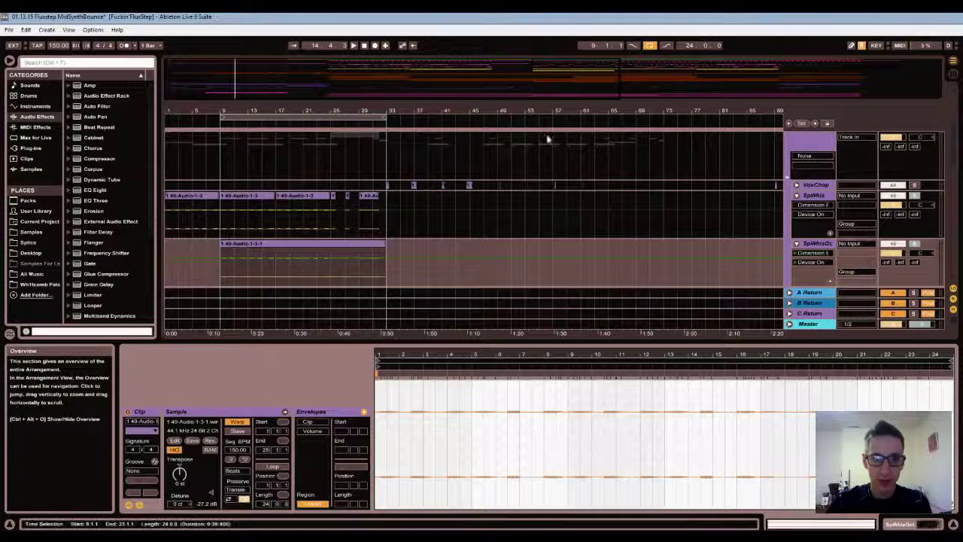
Insert a new audio track next to SpWhis and move it directly above that track
key(space)
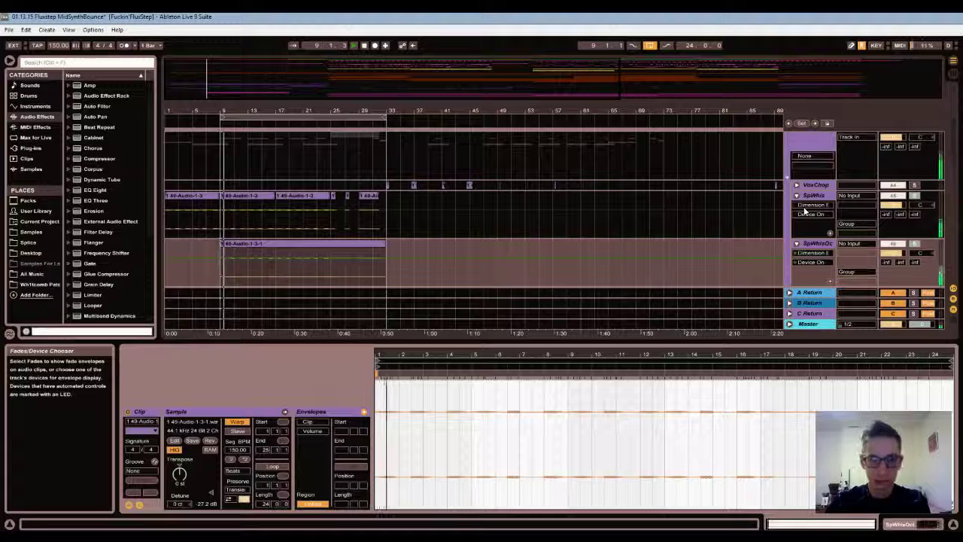
click(815, 197)
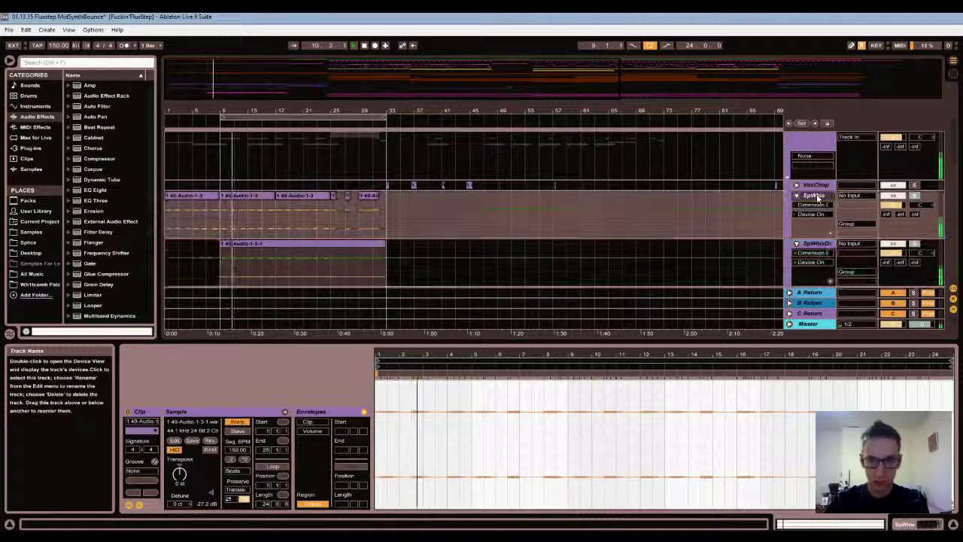
key(ctrl+t)
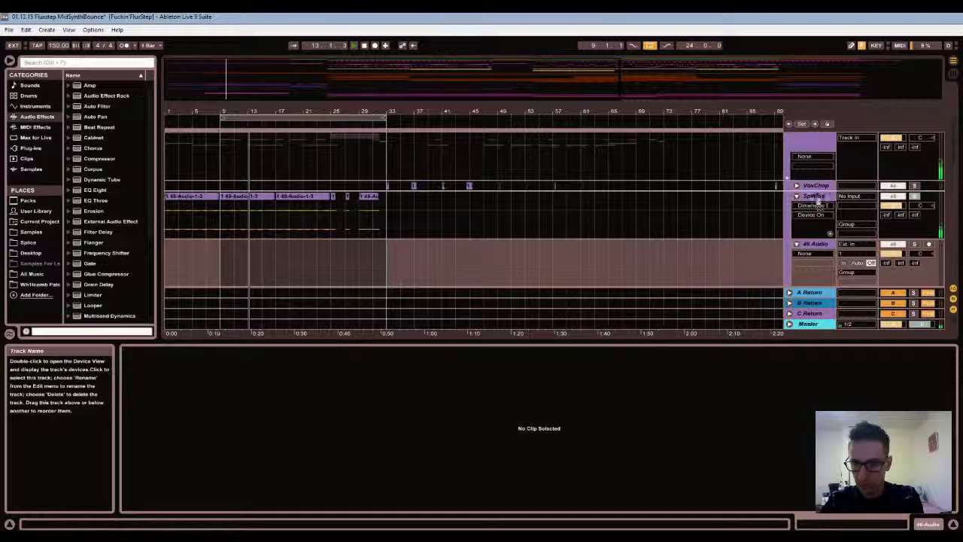
drag(815, 194, 813, 198)
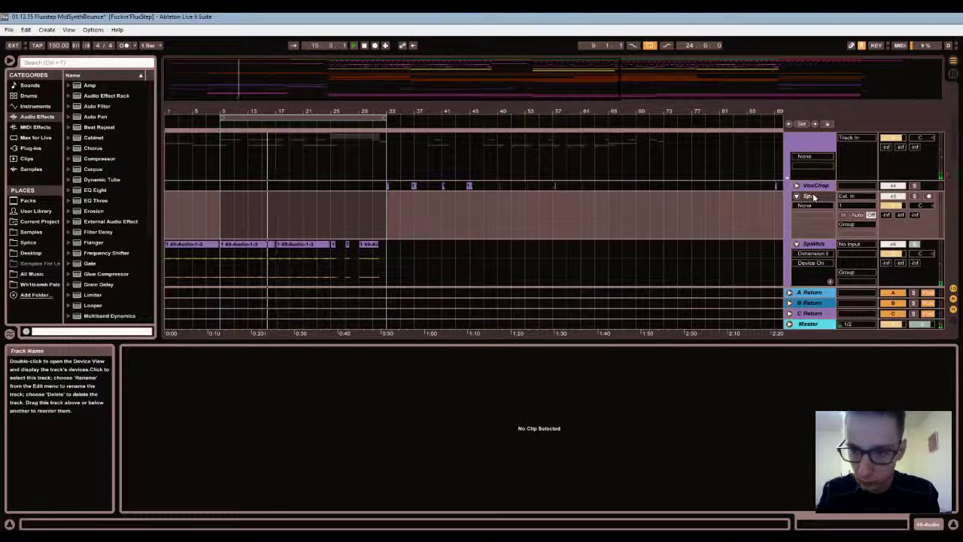
Name the new audio track SpcWhistleSUM and set its monitoring to In
text(Whistle)
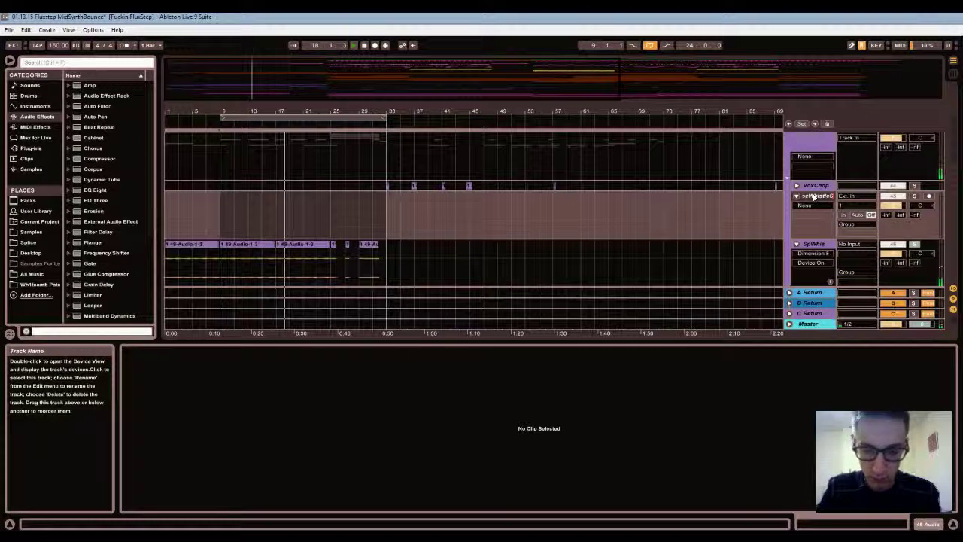
text(SM)
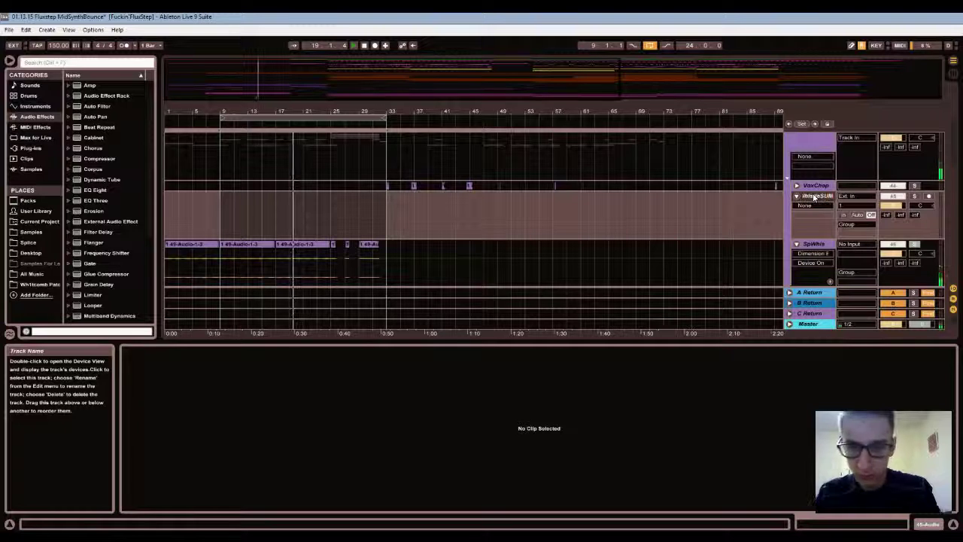
key(Return)
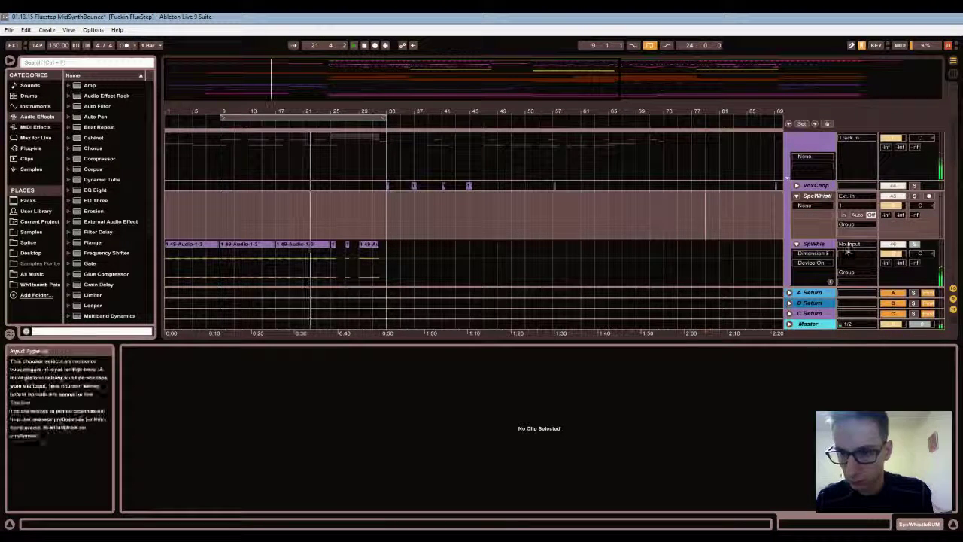
scroll(845, 249, down, 2)
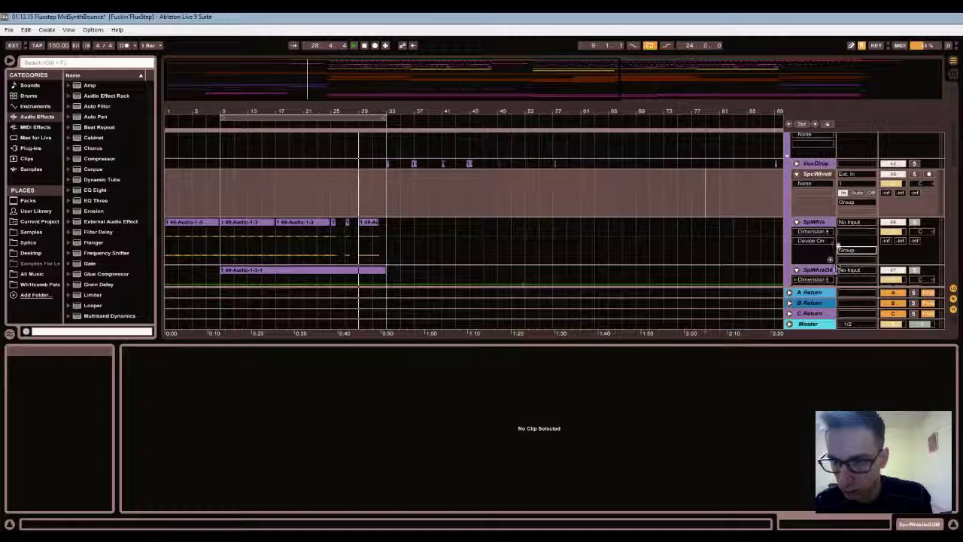
Route the outputs of SpWhis and SpWhisOct to the Track In of SpcWhistleSUM, and place the insert marker at bar 9
scroll(837, 256, down, 1)
scroll(835, 257, down, 2)
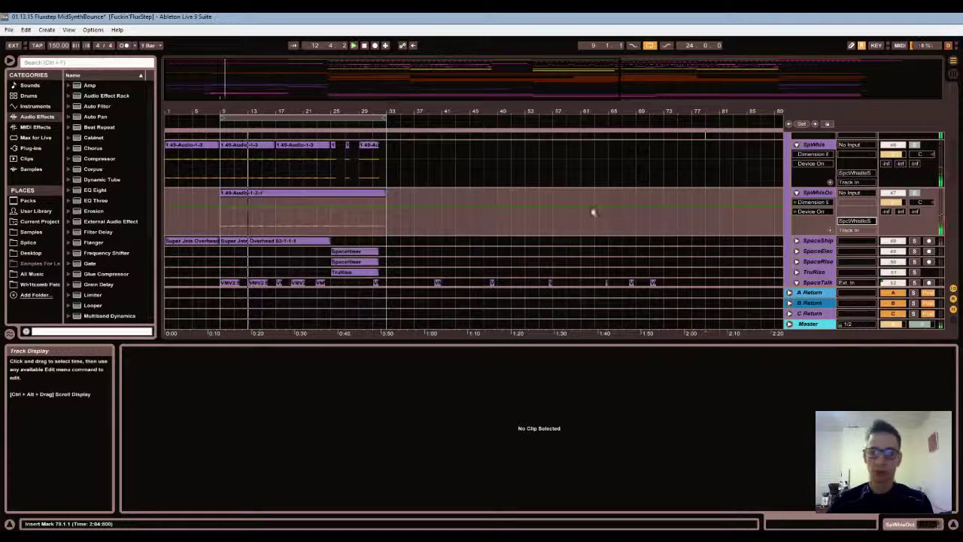
scroll(333, 236, up, 3)
click(223, 213)
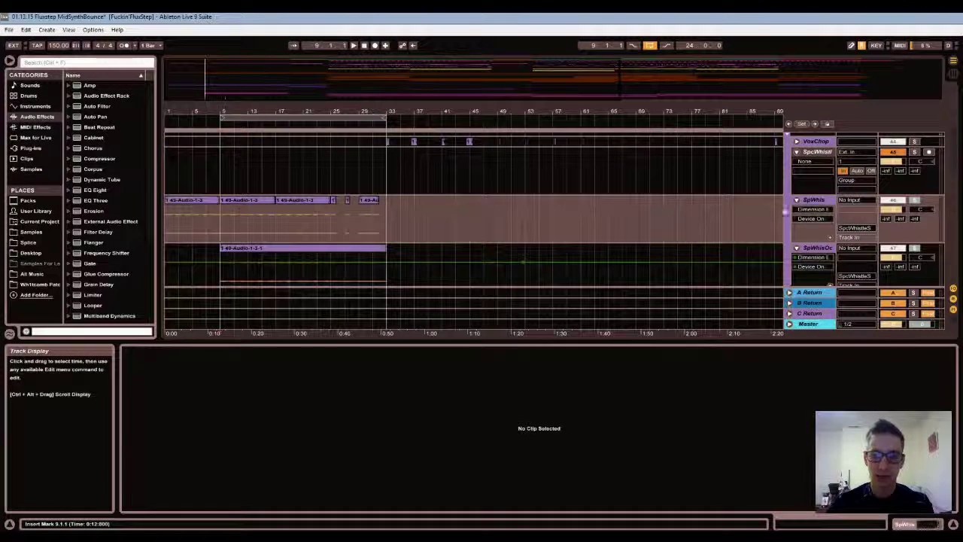
Fold the SpcWhistleSUM and SpWhis tracks in the arrangement
click(796, 153)
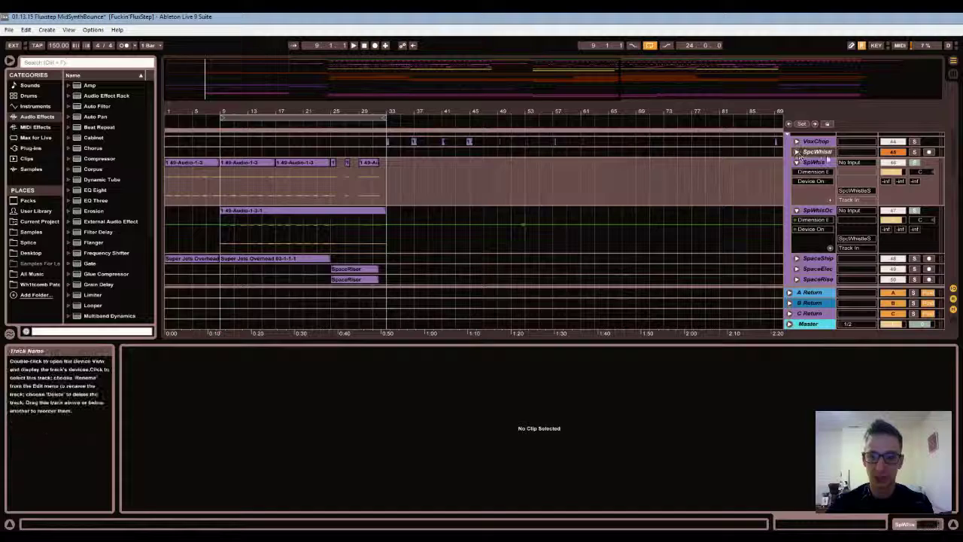
click(824, 162)
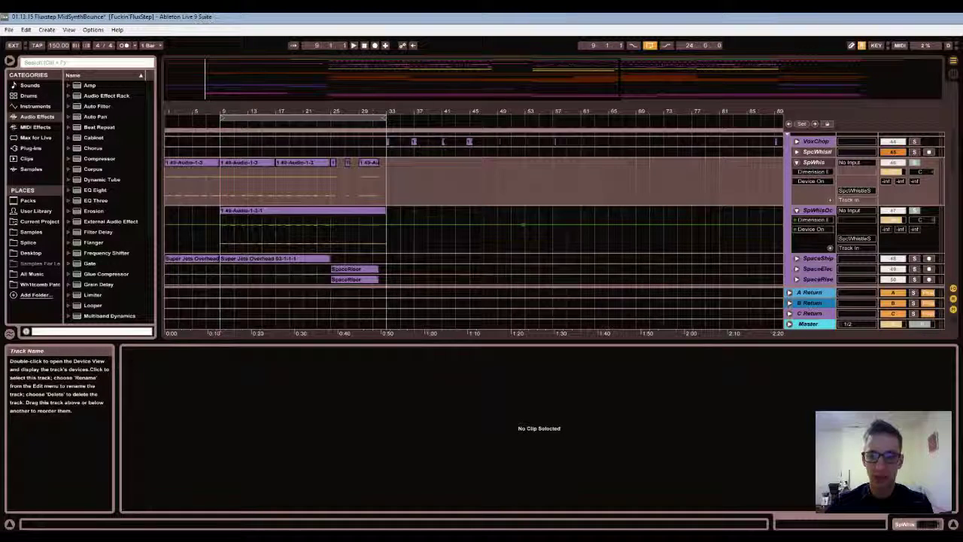
click(797, 162)
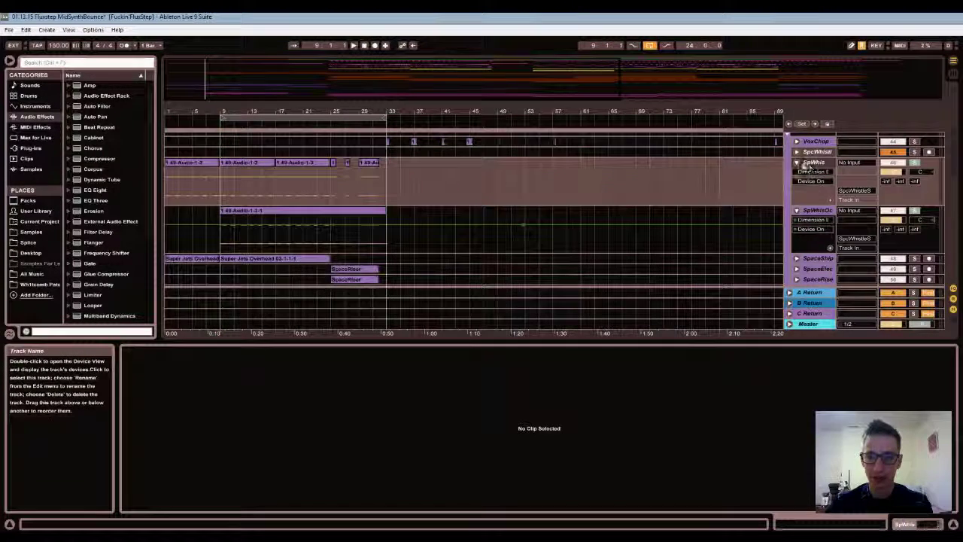
Solo SpcWhistleSUM to audition the summed whistle from bars 9 and 25, and clear the solo
click(813, 152)
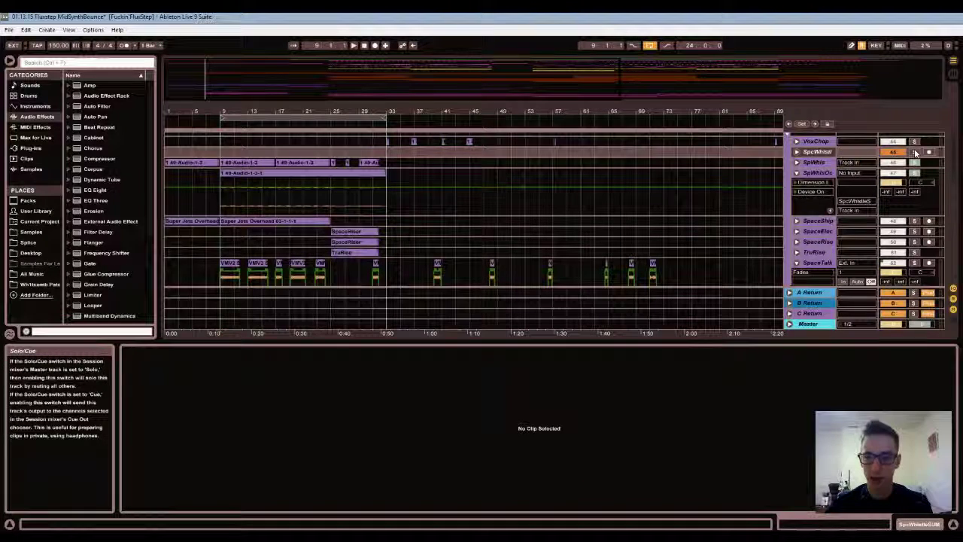
key(space)
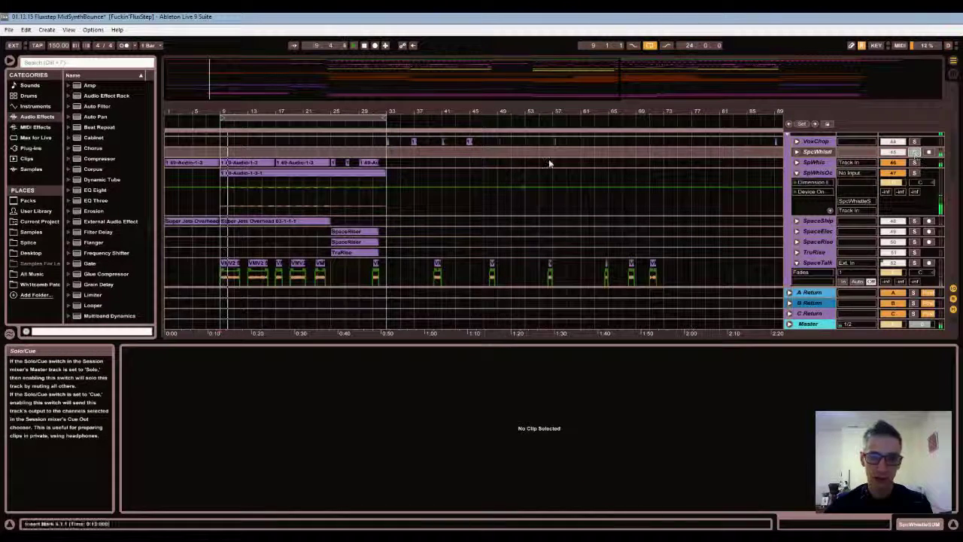
click(331, 154)
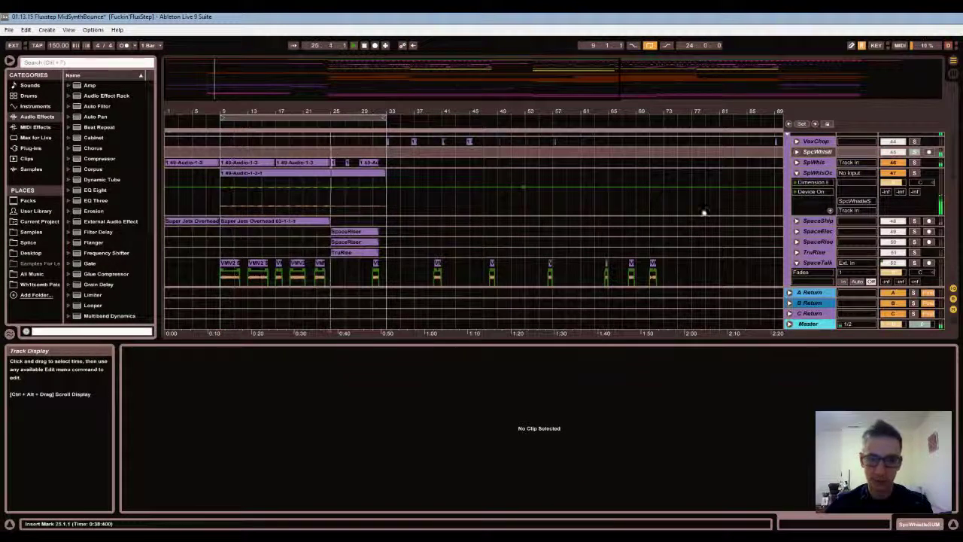
key(space)
click(914, 163)
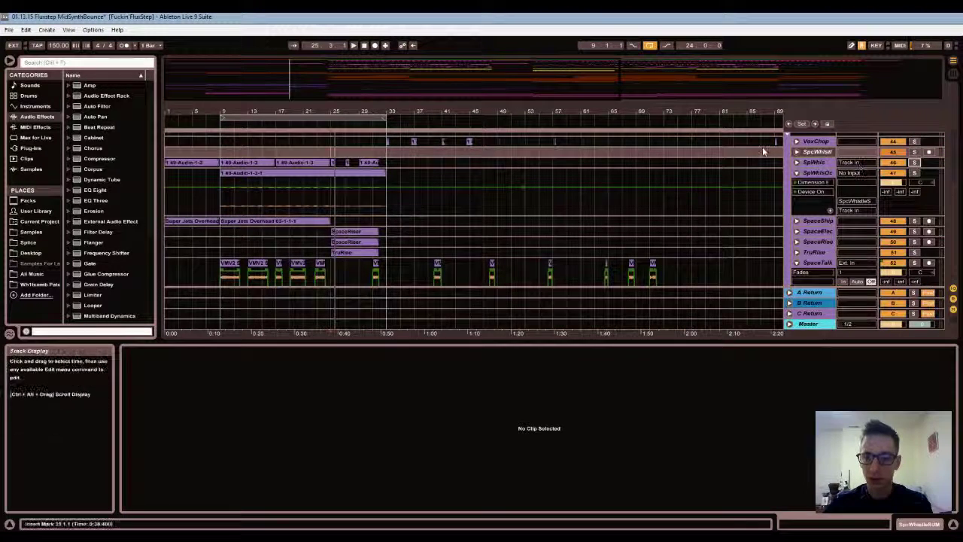
Turn off the arrangement loop and play the full mix from the beginning
click(367, 45)
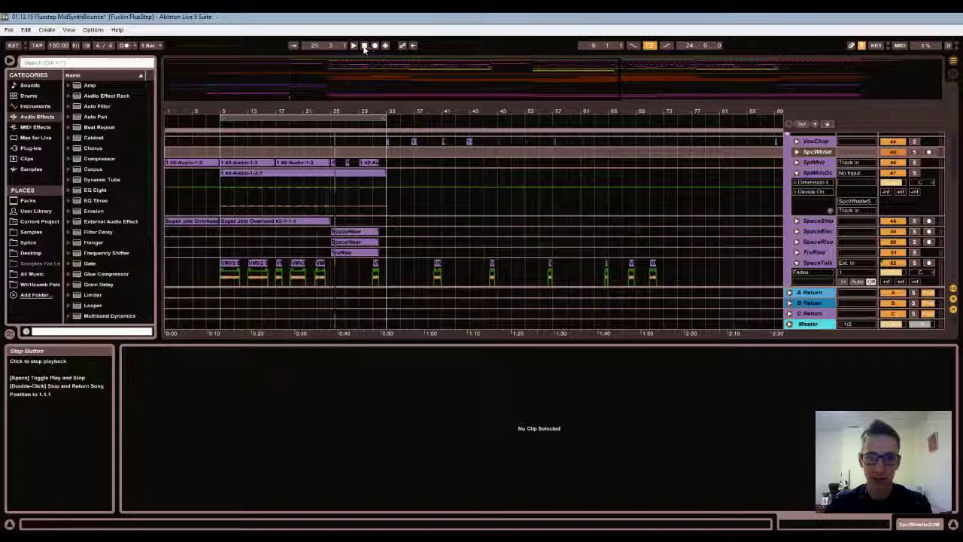
click(650, 46)
key(space)
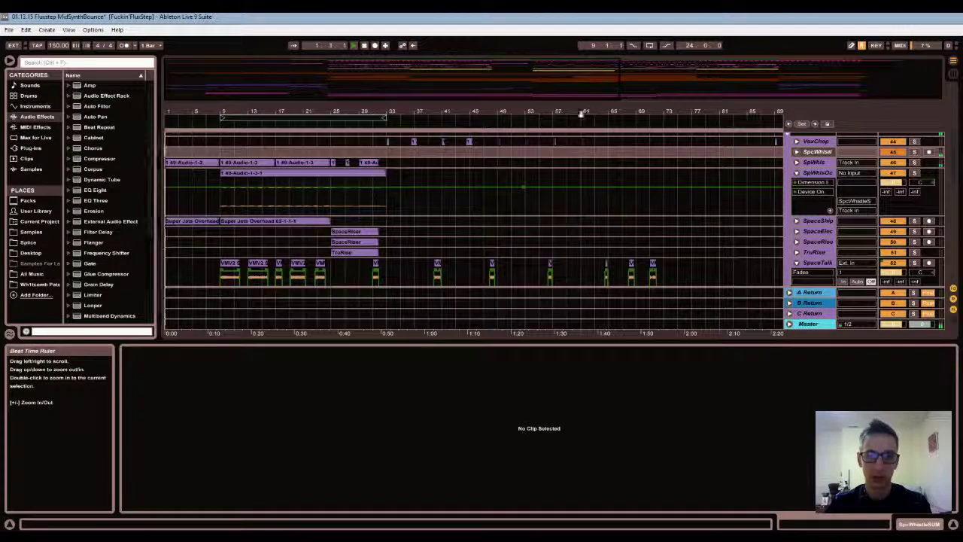
drag(524, 89, 524, 34)
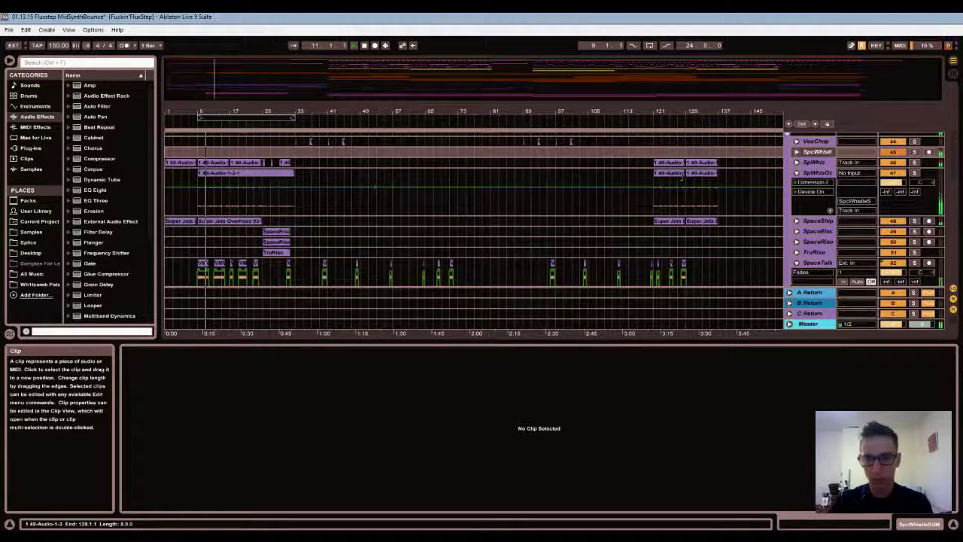
Inspect the SpWhisOct clip settings and the device chains of SpWhisOct, SpWhis, SpcWhistleSUM and SpaceRiser during playback
click(231, 175)
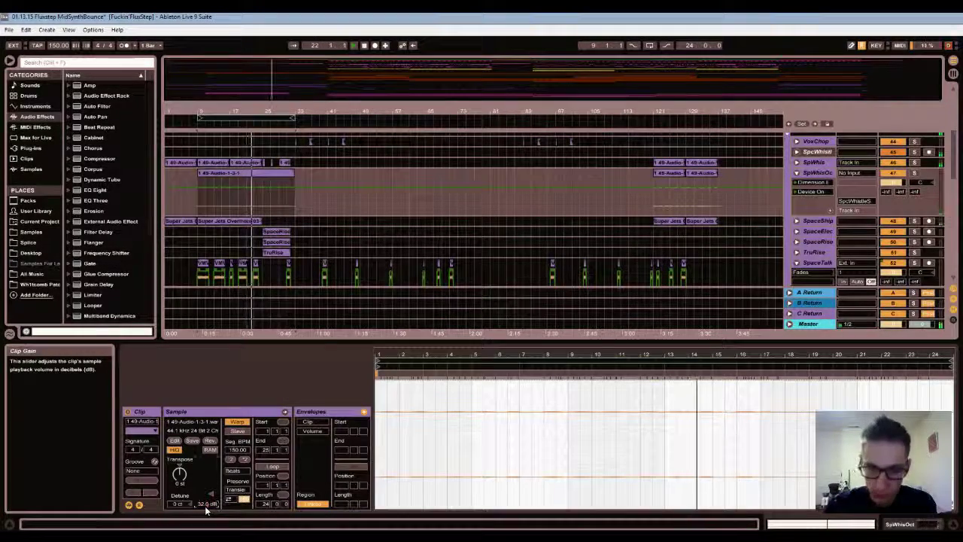
double_click(819, 194)
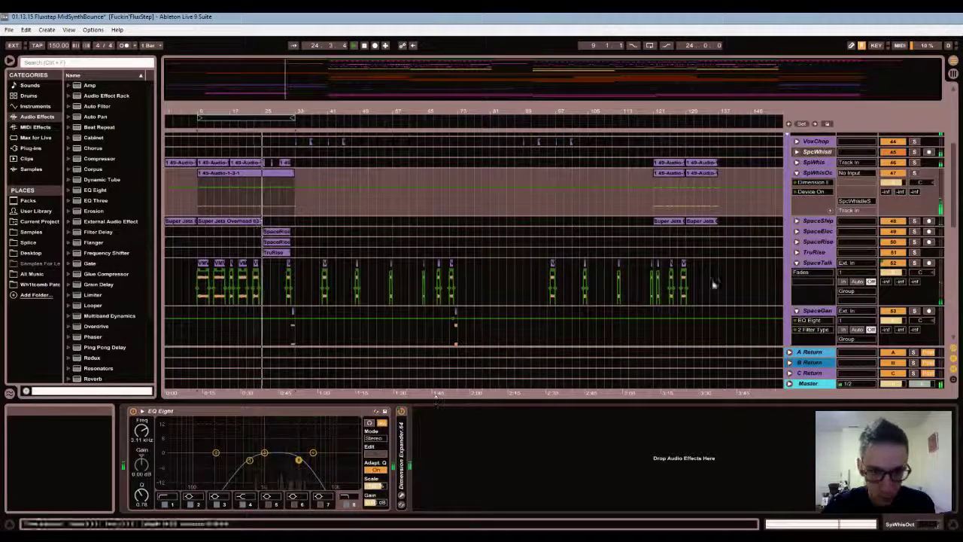
click(813, 163)
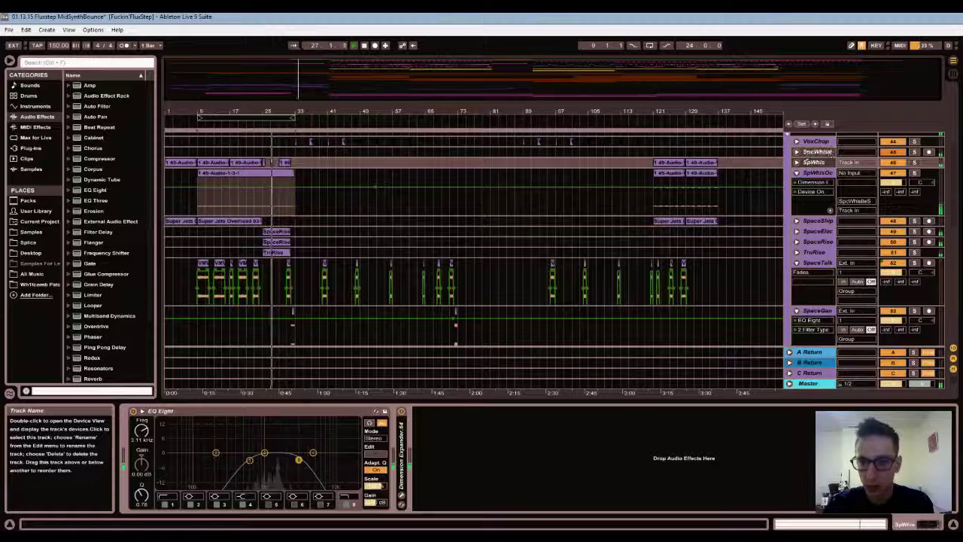
click(826, 152)
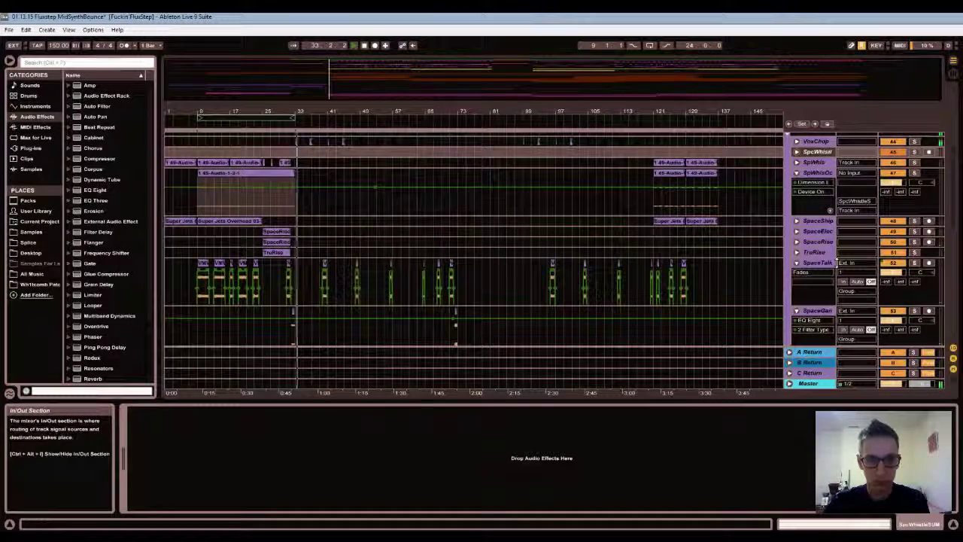
click(246, 246)
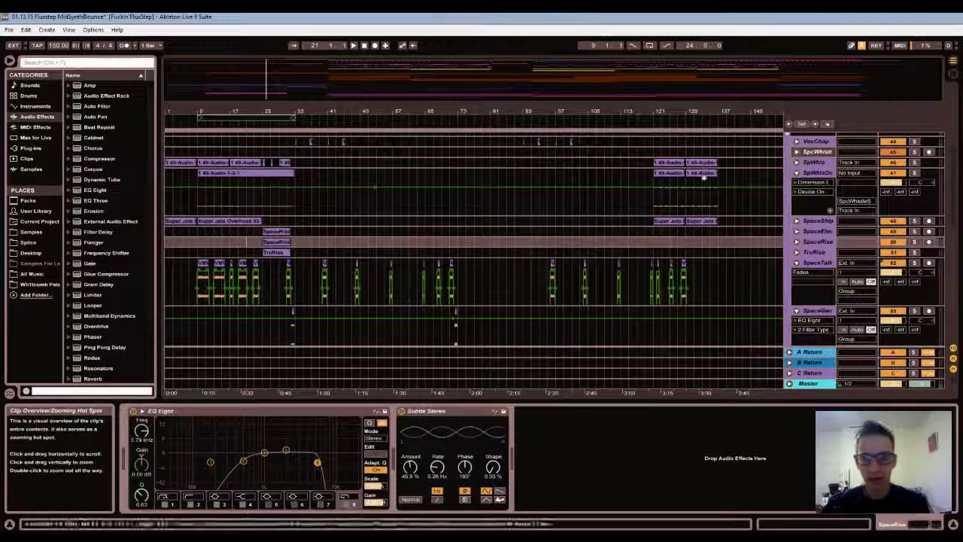
scroll(795, 172, up, 2)
scroll(794, 171, up, 1)
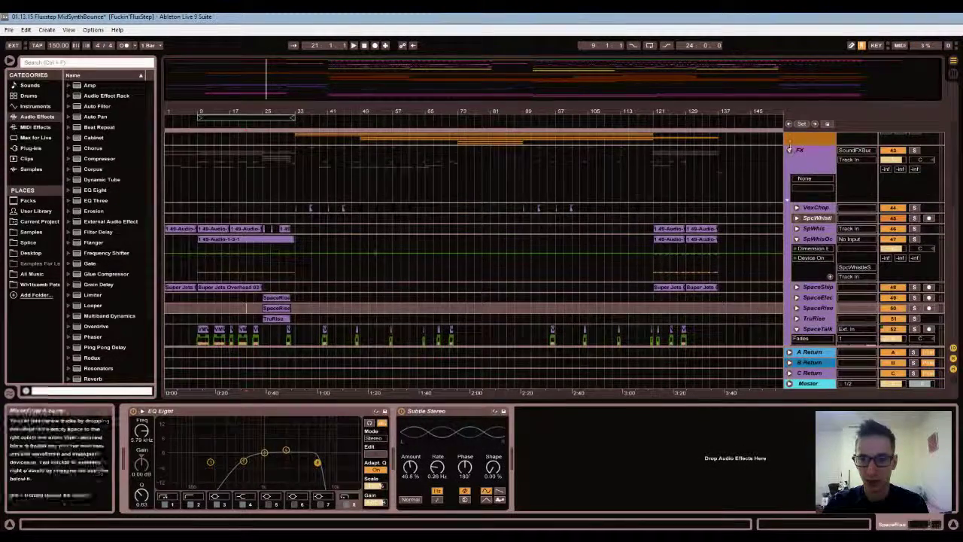
click(790, 150)
scroll(563, 134, up, 3)
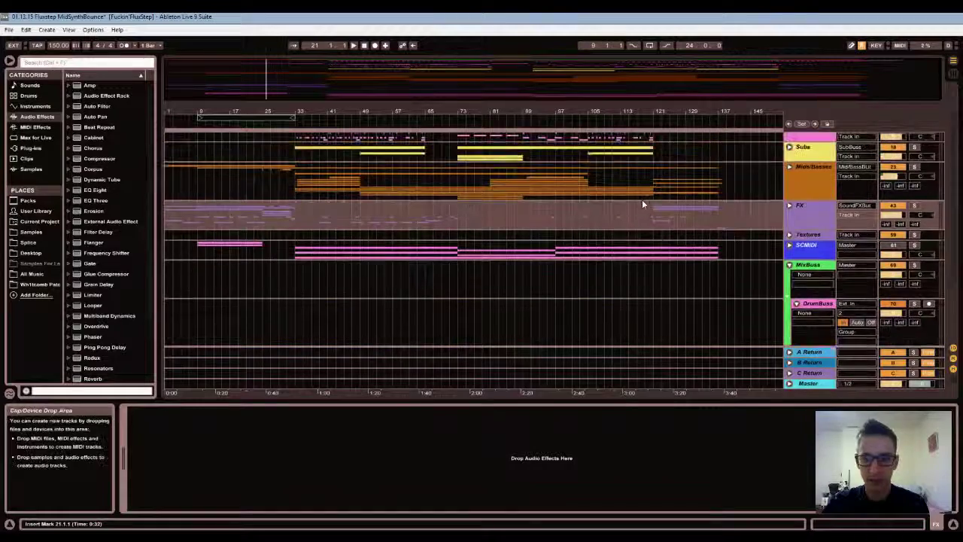
click(790, 205)
Audition the effects leading into bar 33 by playing from bar 21 and from bar 32
drag(283, 89, 357, 243)
scroll(358, 239, down, 2)
scroll(376, 218, down, 10)
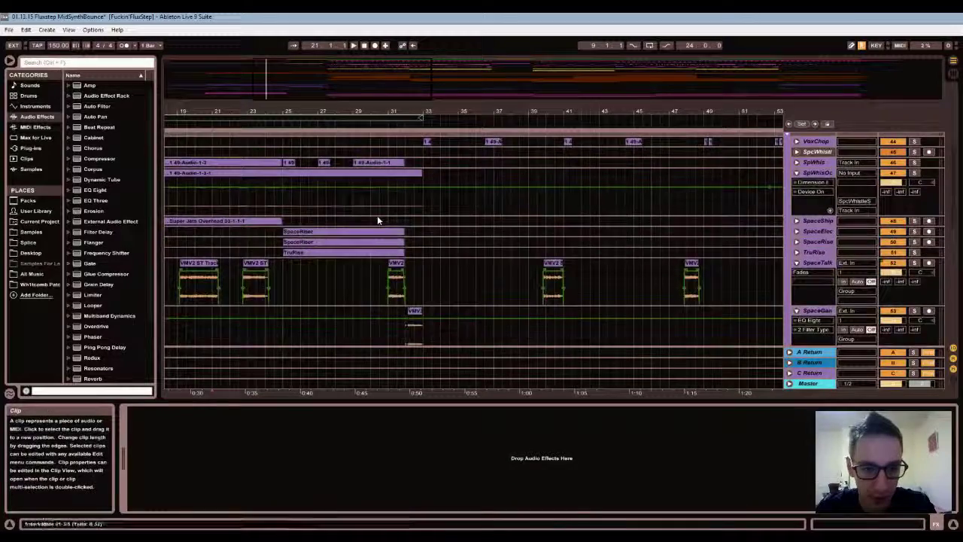
scroll(375, 226, up, 6)
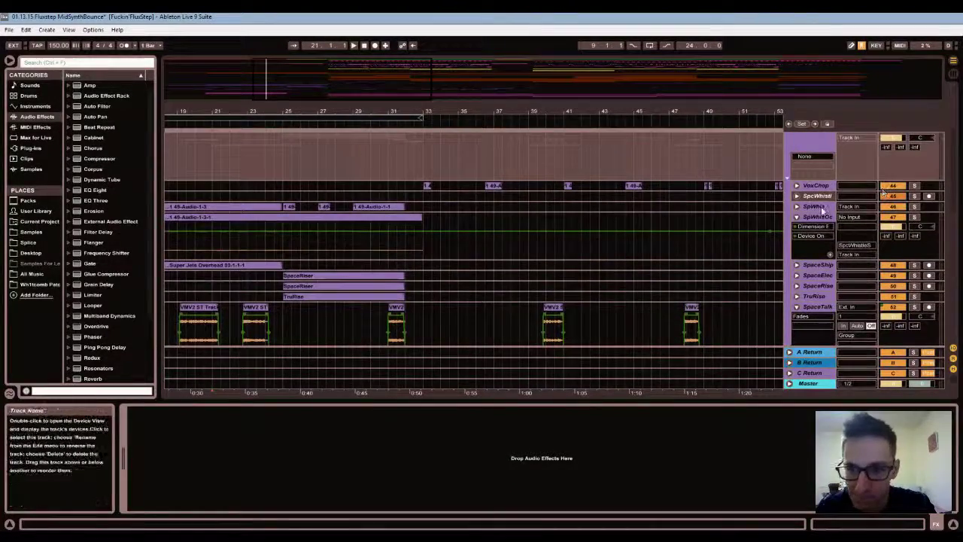
scroll(795, 196, down, 1)
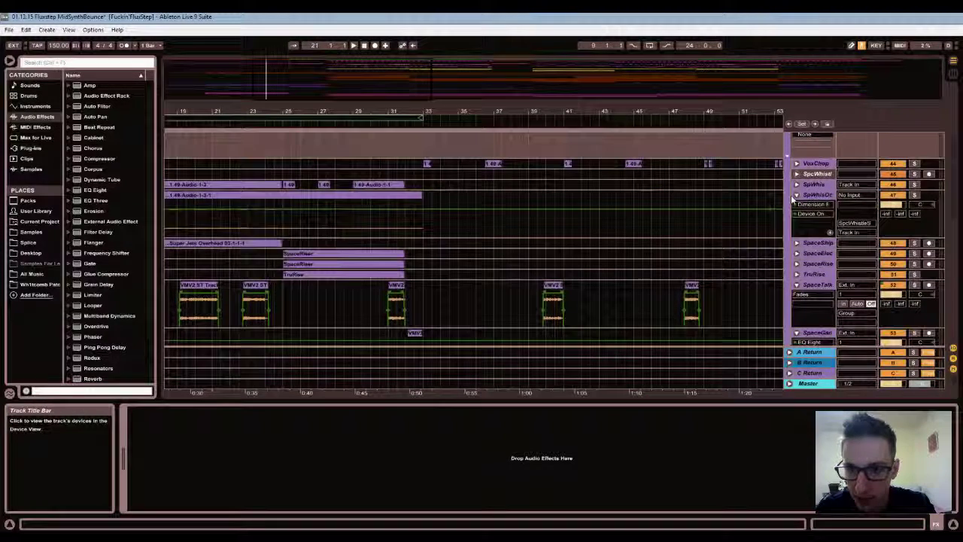
key(space)
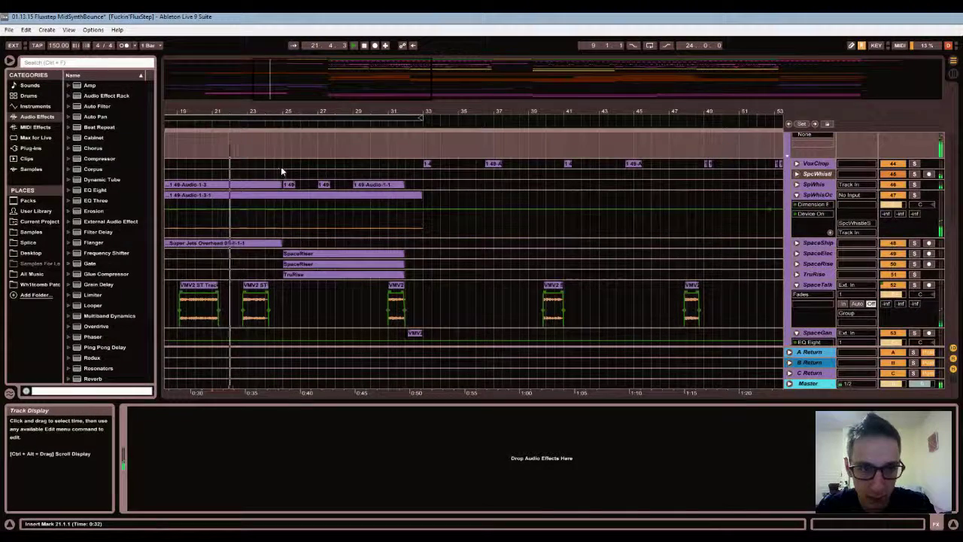
click(407, 164)
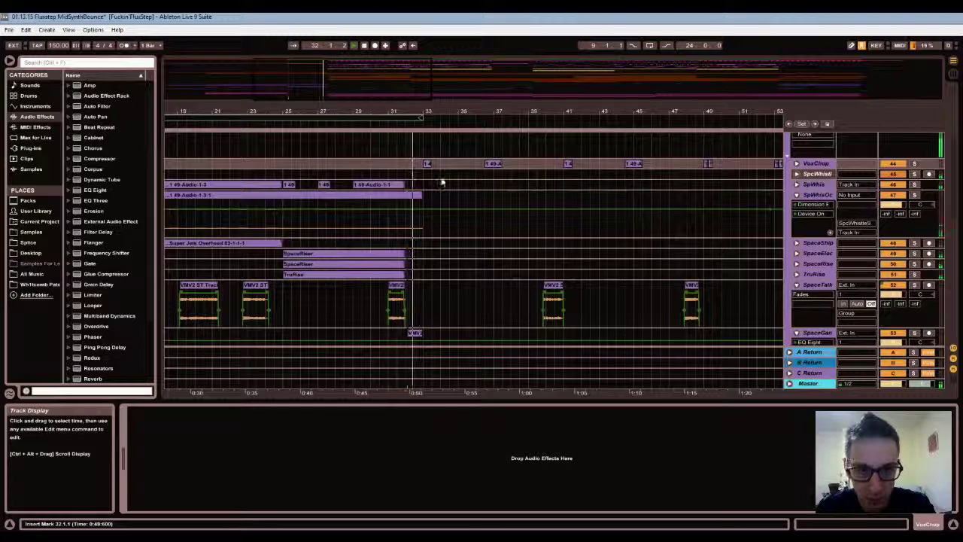
key(space)
Fold the SpaceTalk track and split off the short opening of the TwoMan clip at bar 32 on SpaceGang
scroll(441, 186, down, 4)
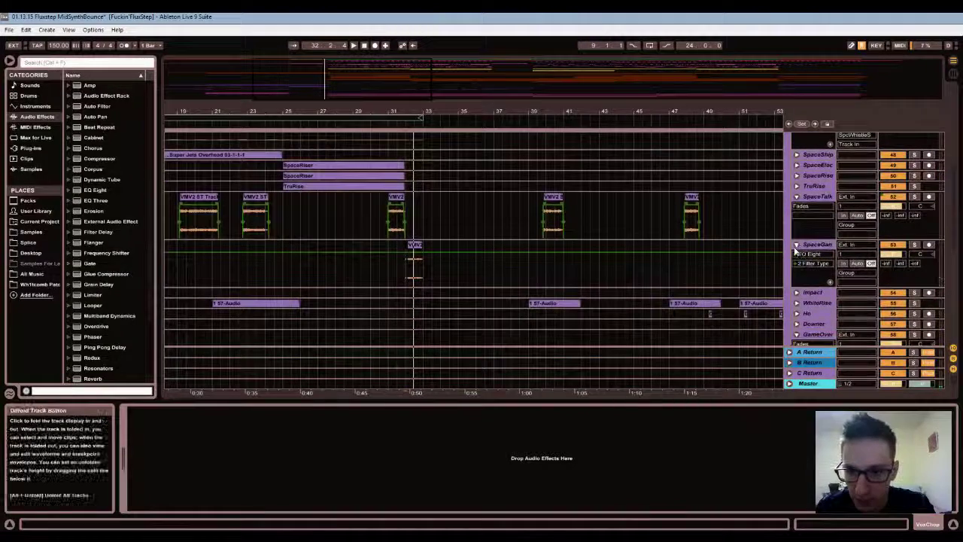
click(798, 197)
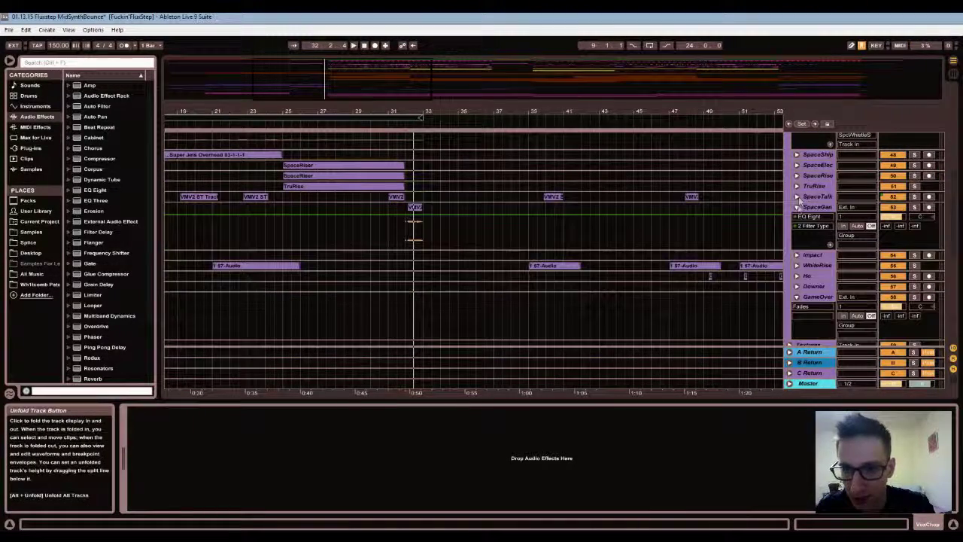
click(390, 229)
drag(441, 115, 404, 207)
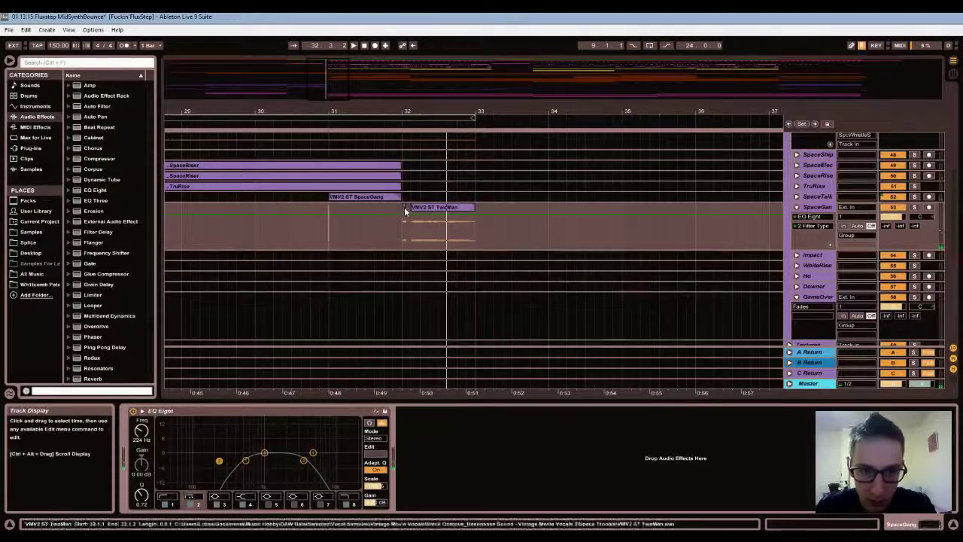
Remove the short split-off opening so the TwoMan clip starts at 32.1.3, auditioning it from just before bar 32
click(396, 243)
key(space)
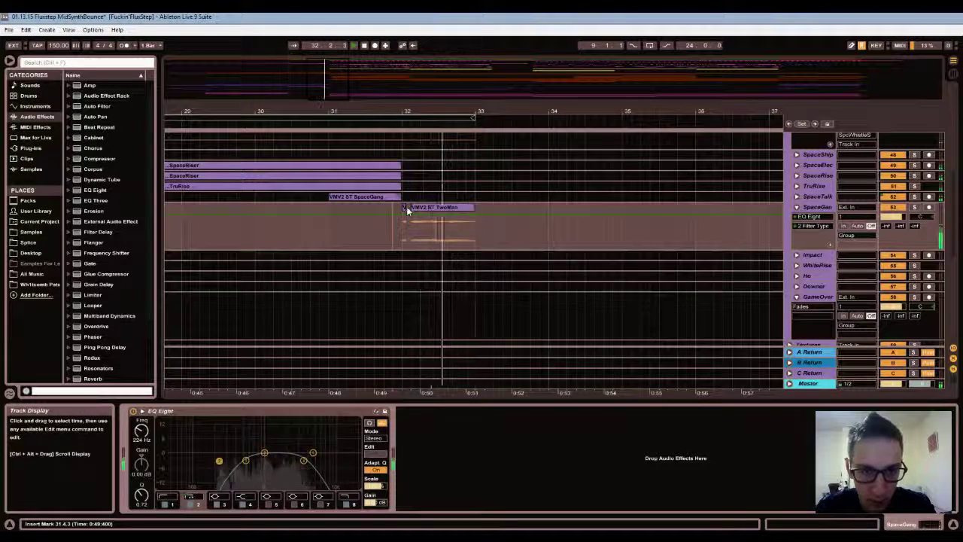
drag(407, 210, 419, 213)
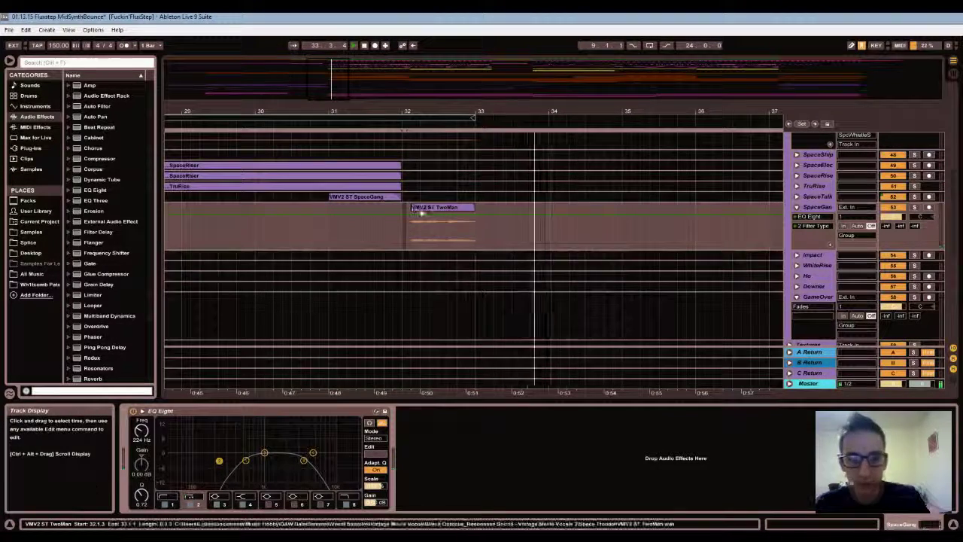
key(space)
click(411, 211)
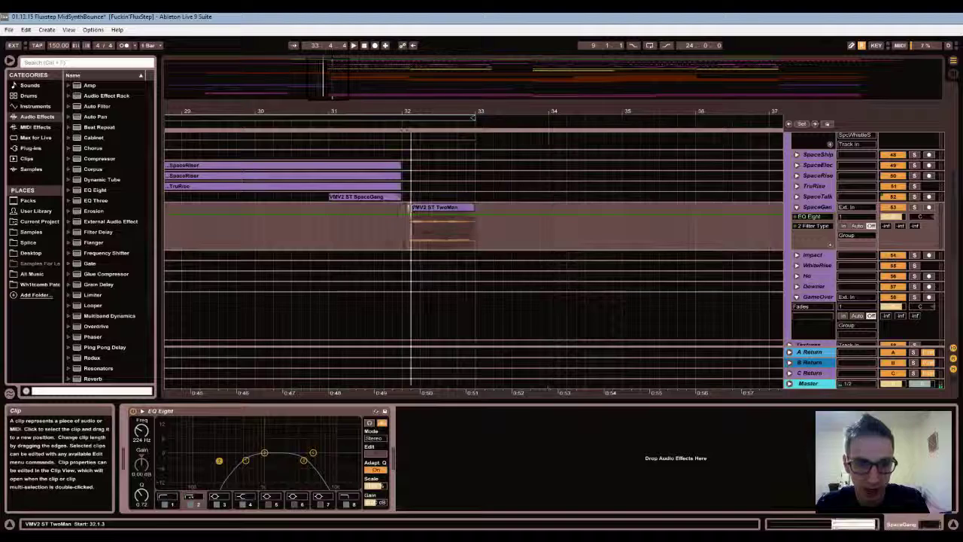
Undo the trim to audition the original TwoMan clip from 31.2.1, and redo the trim
click(346, 243)
key(ctrl+z)
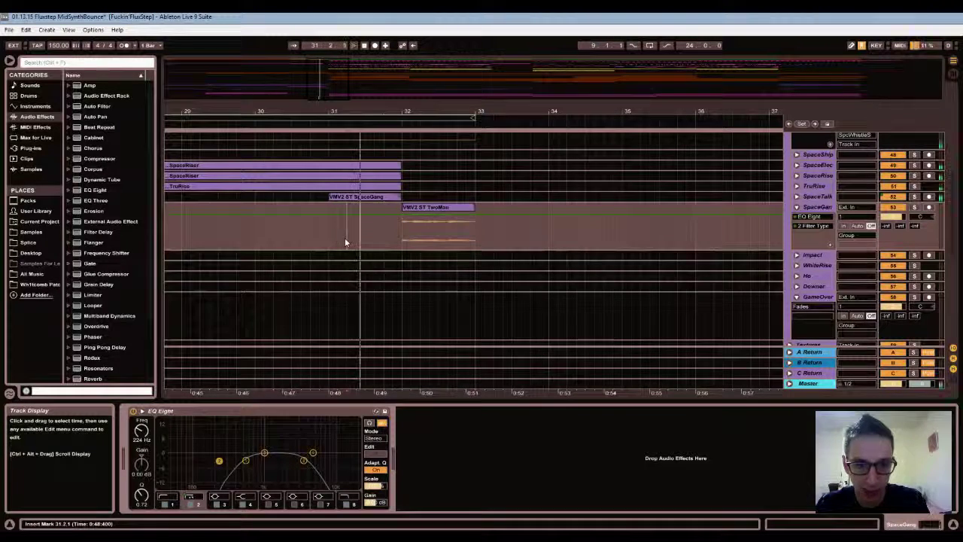
key(space)
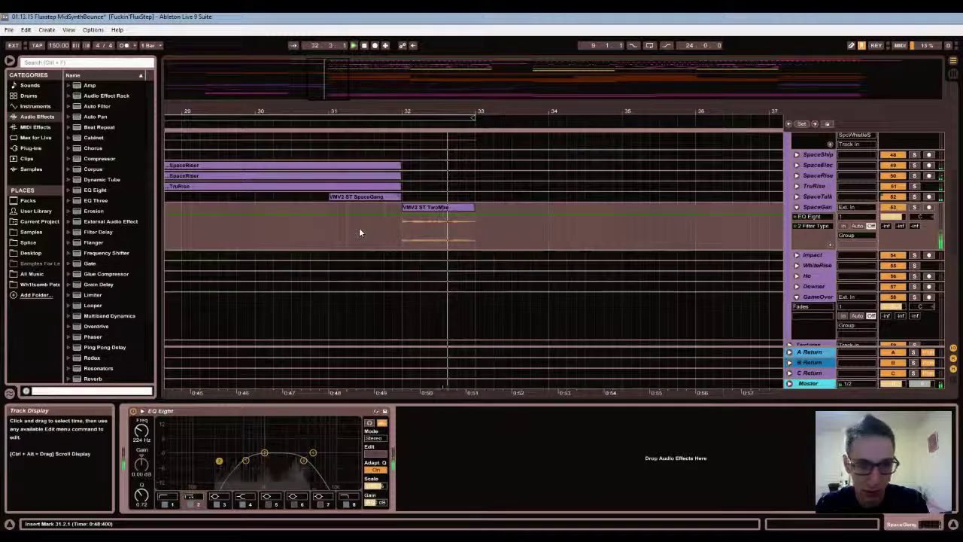
key(space)
key(ctrl+y)
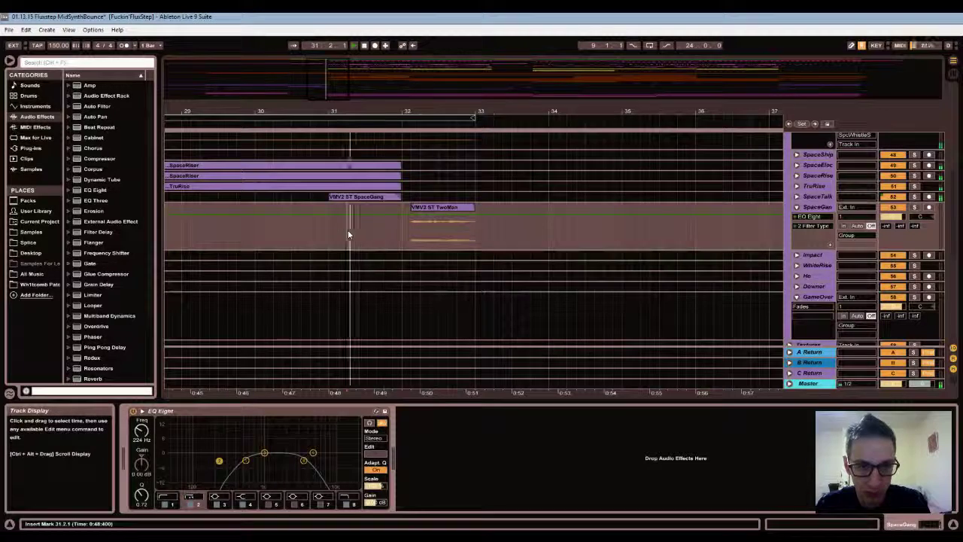
Audition the trimmed TwoMan clip and move it to start at 32.1.1
key(space)
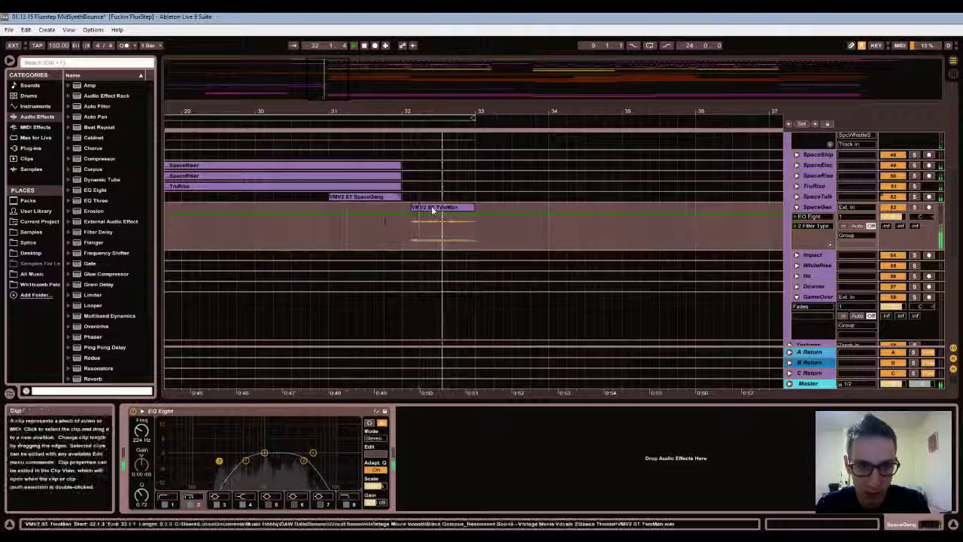
drag(432, 211, 423, 212)
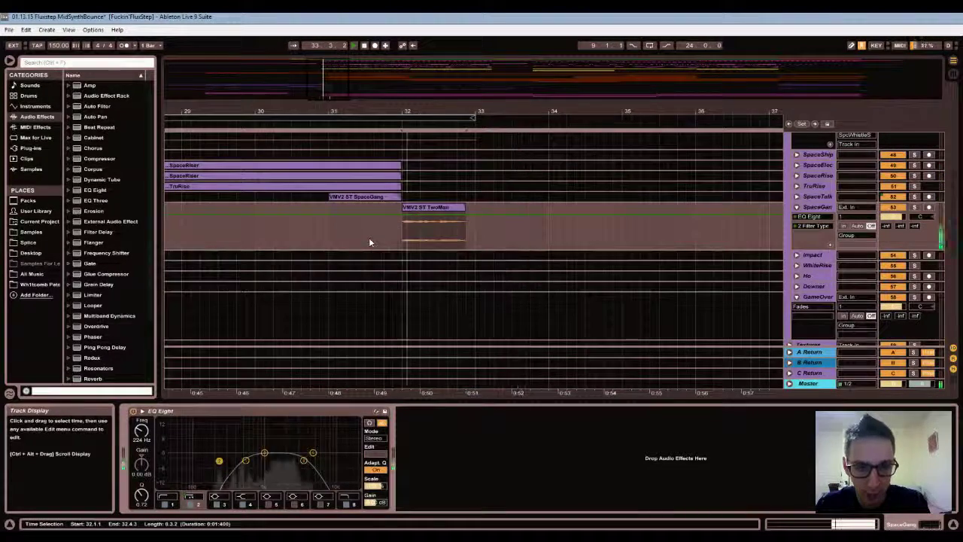
Audition the TwoMan clip from 31.2.1, stop playback, and move the clip to start at 32.1.3
click(344, 247)
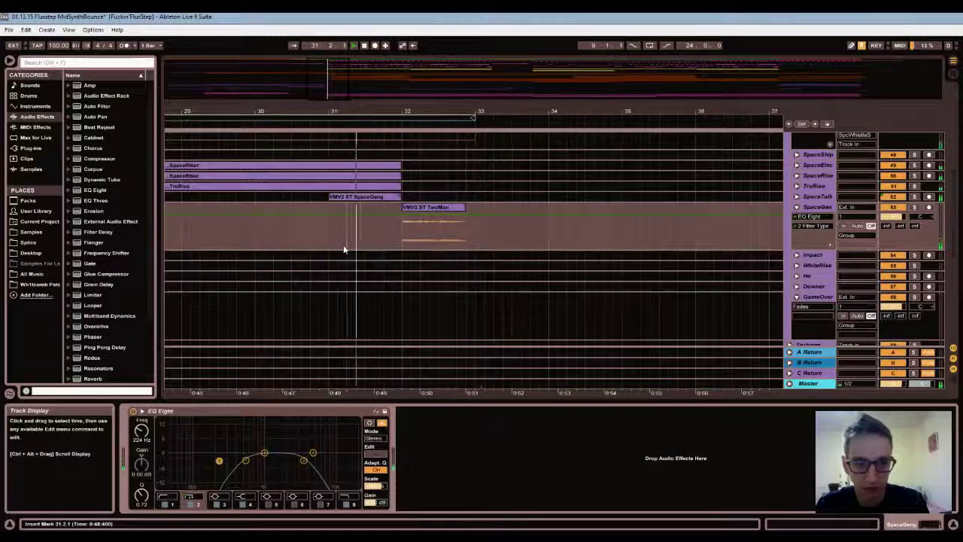
click(411, 208)
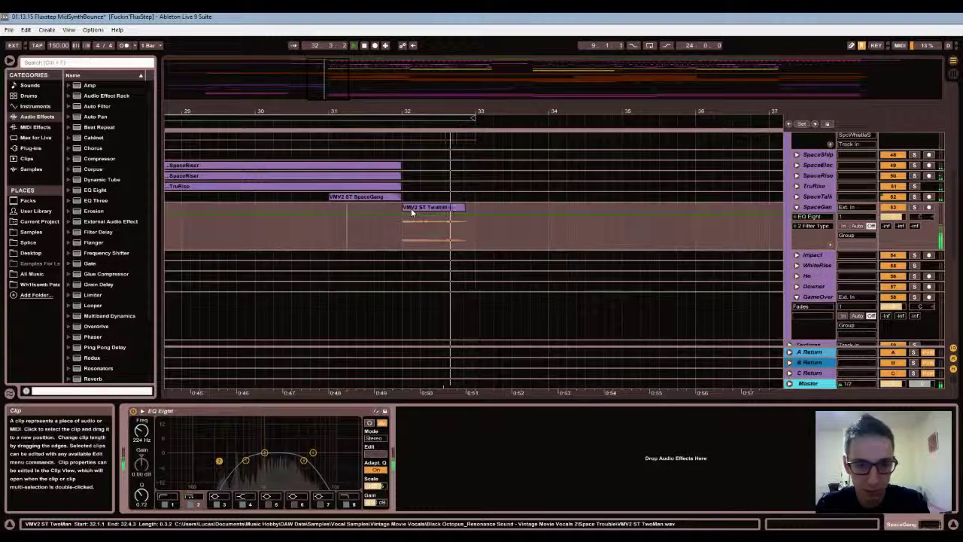
key(space)
drag(411, 208, 420, 210)
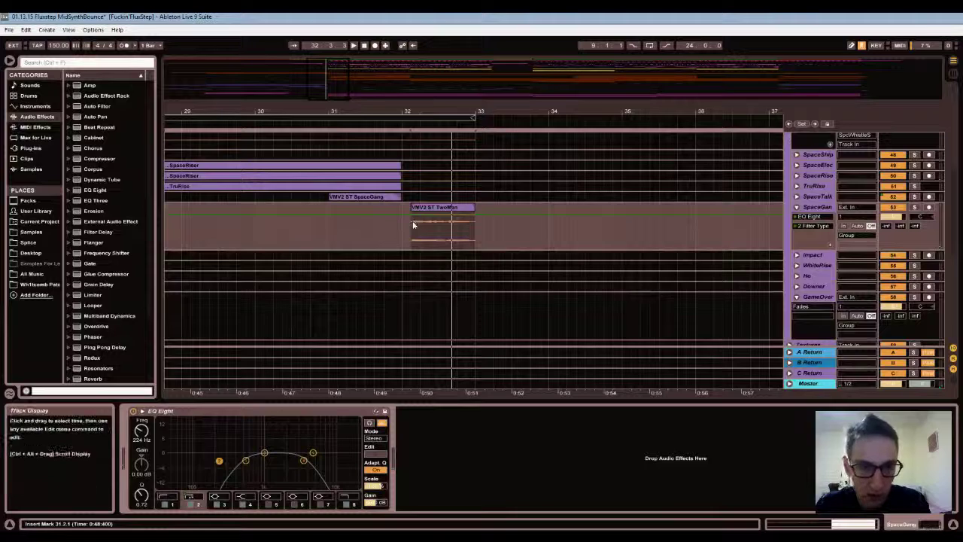
Place a short copy of the TwoMan clip's opening at 32.1.1 and audition it from 31.1.1
click(413, 225)
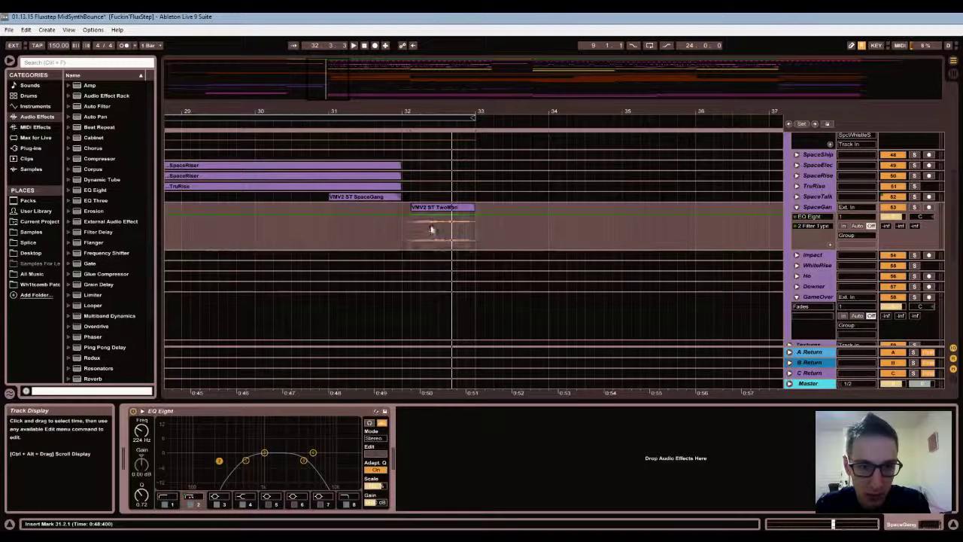
click(329, 241)
key(space)
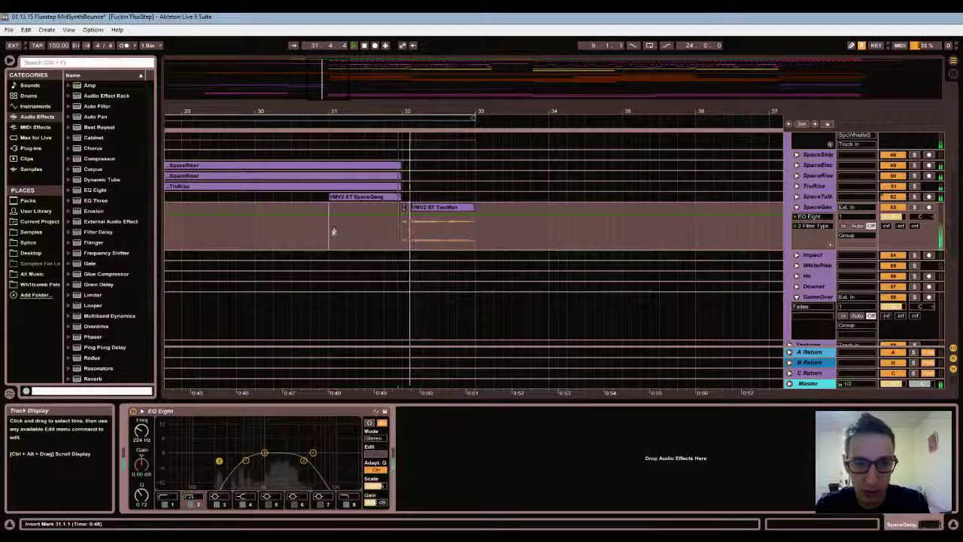
Move the long TwoMan clip to start at 32.2.1 and audition the new timing from 31.4.2
drag(428, 105, 428, 125)
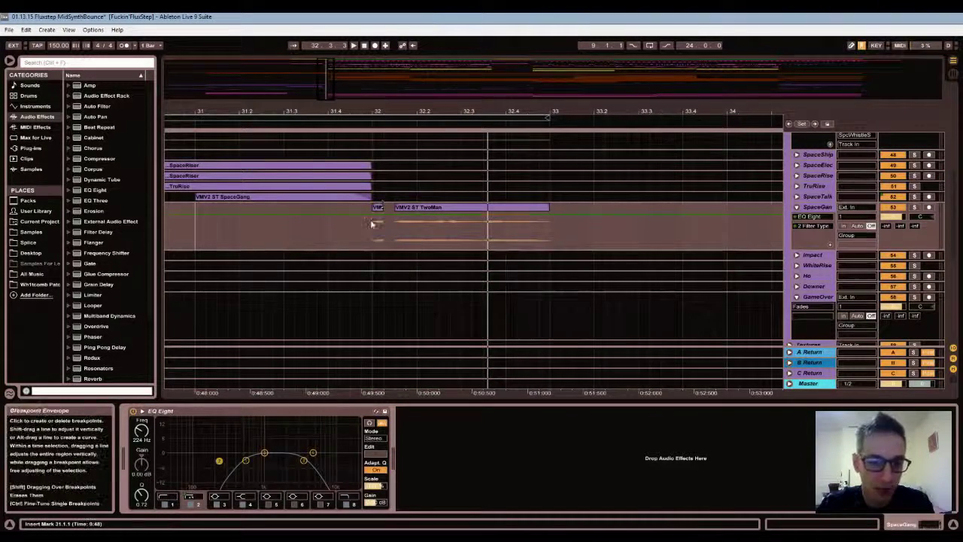
click(372, 223)
key(space)
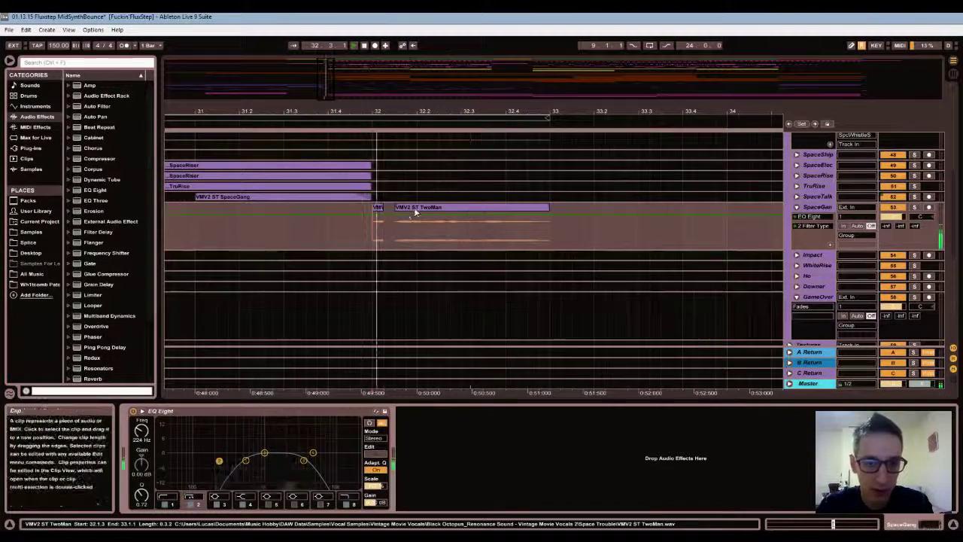
key(space)
click(415, 207)
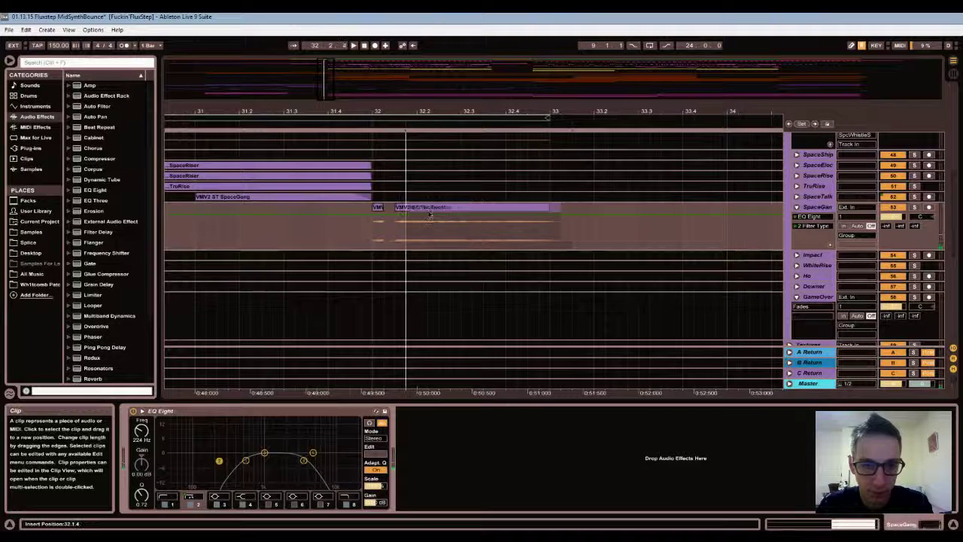
drag(431, 215, 453, 215)
click(343, 240)
key(space)
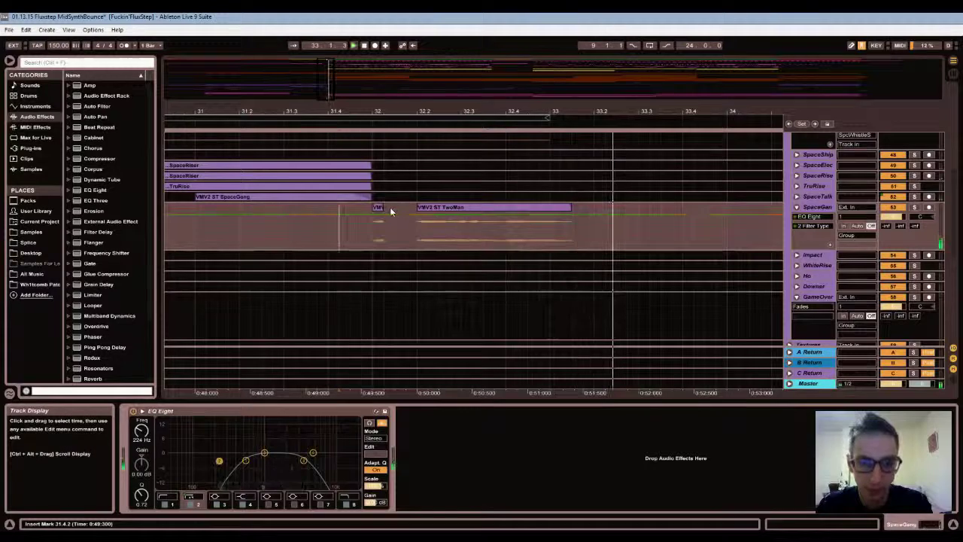
key(space)
Copy the short TwoMan opening to 32.1.3 and audition the stutter from 32.1.1
drag(405, 226, 390, 226)
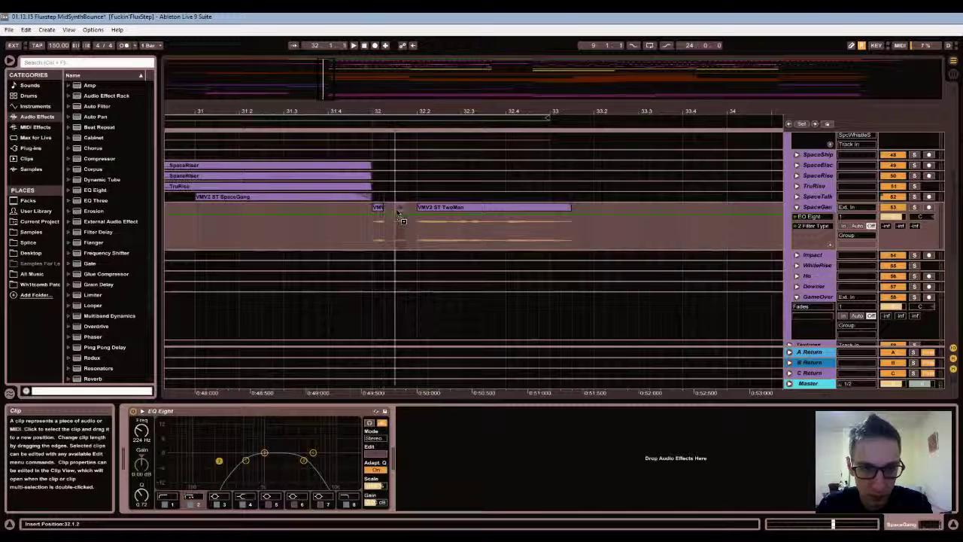
click(371, 231)
key(space)
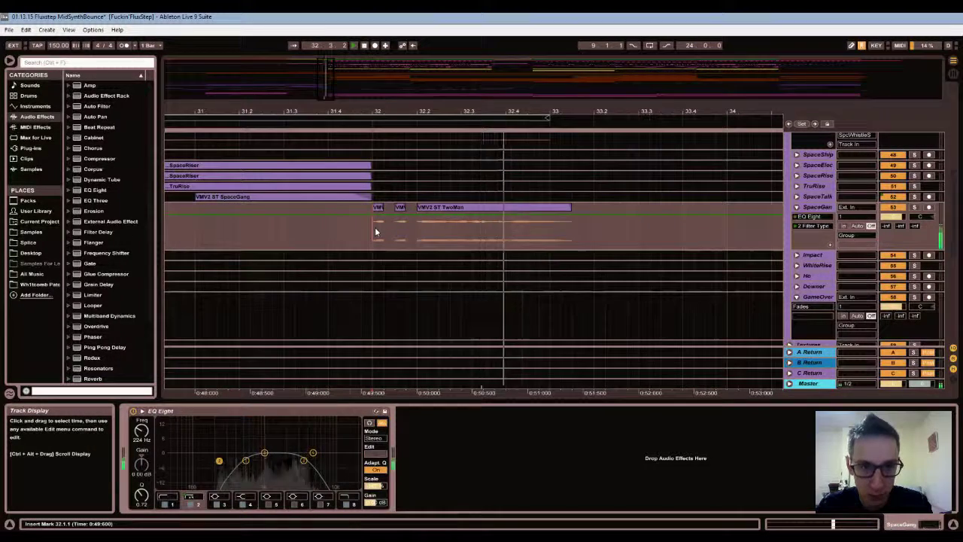
key(space)
key(space)
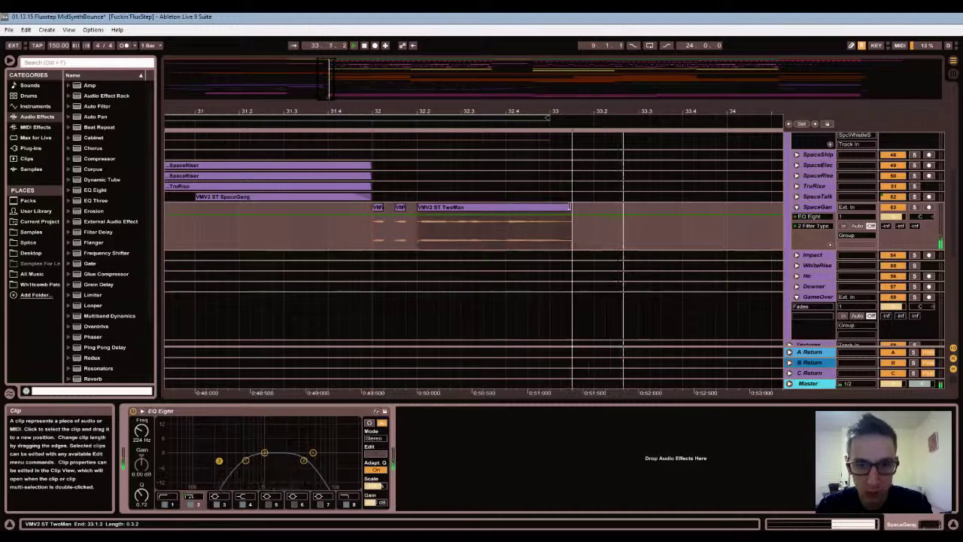
Trim the long TwoMan clip to end at 33.1.1 and audition the phrase from 31.1.1
drag(571, 208, 549, 209)
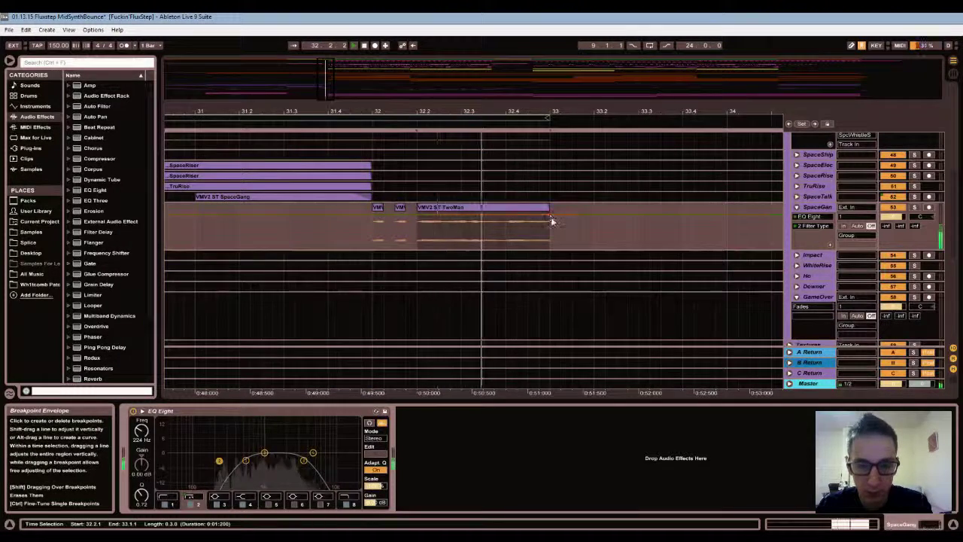
click(371, 240)
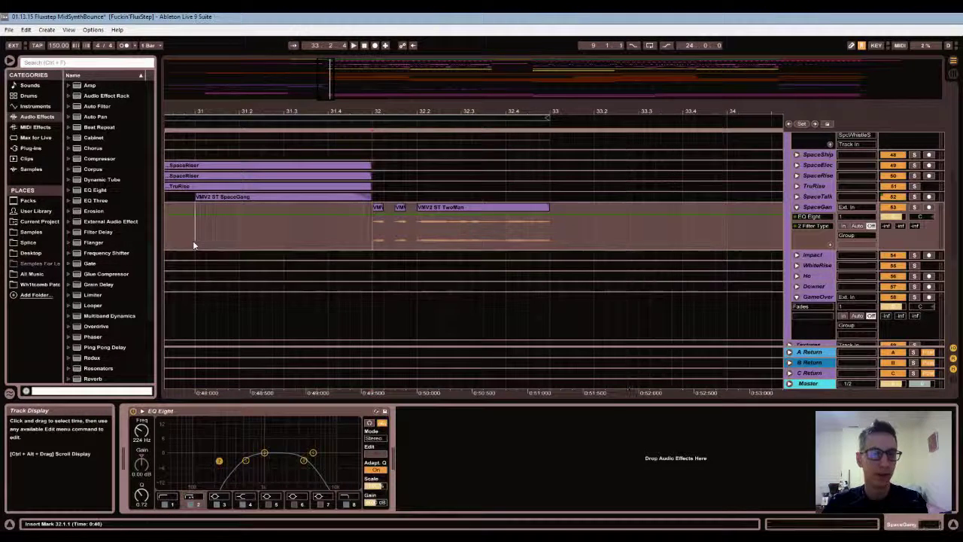
key(space)
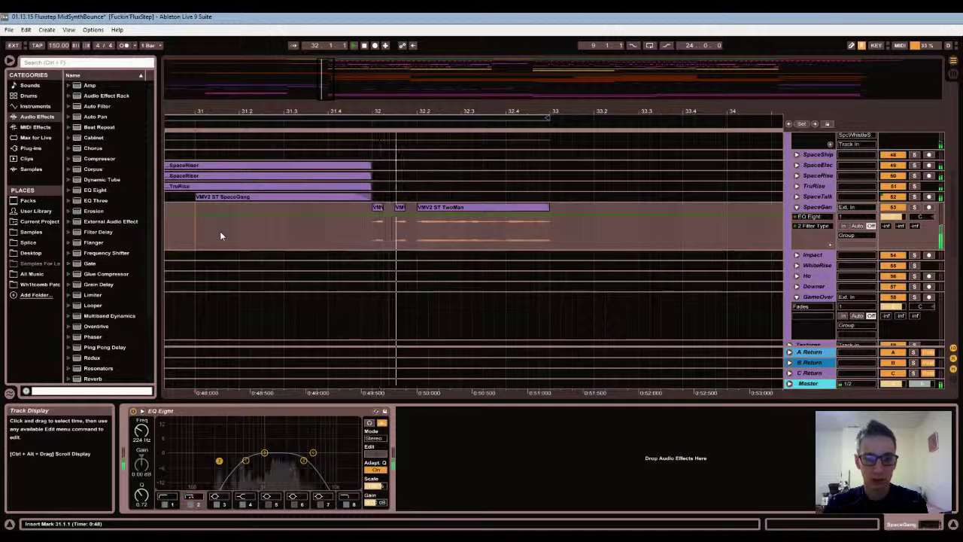
Select the TwoMan clips from 32.1.1 to 33.1.1, solo the SpaceGang track, and audition them
click(370, 208)
key(space)
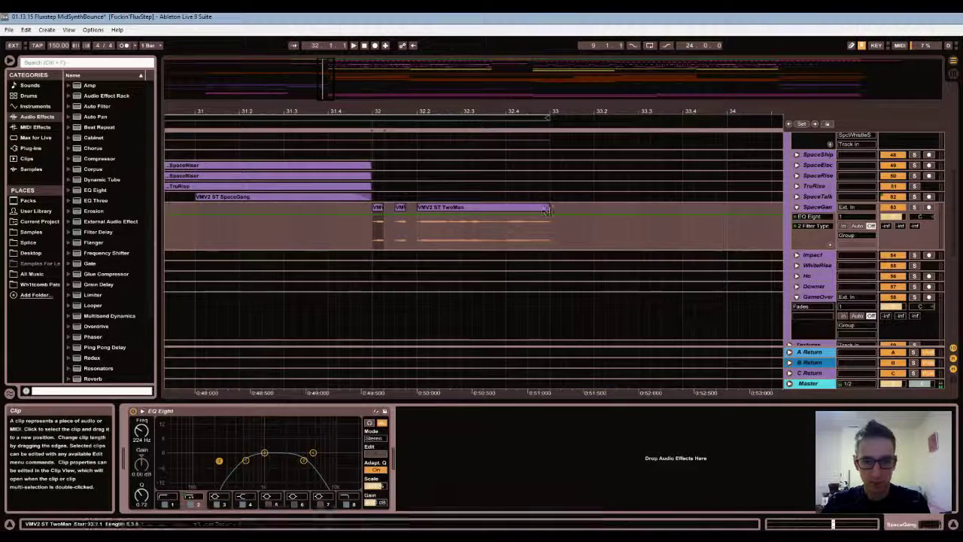
click(547, 210)
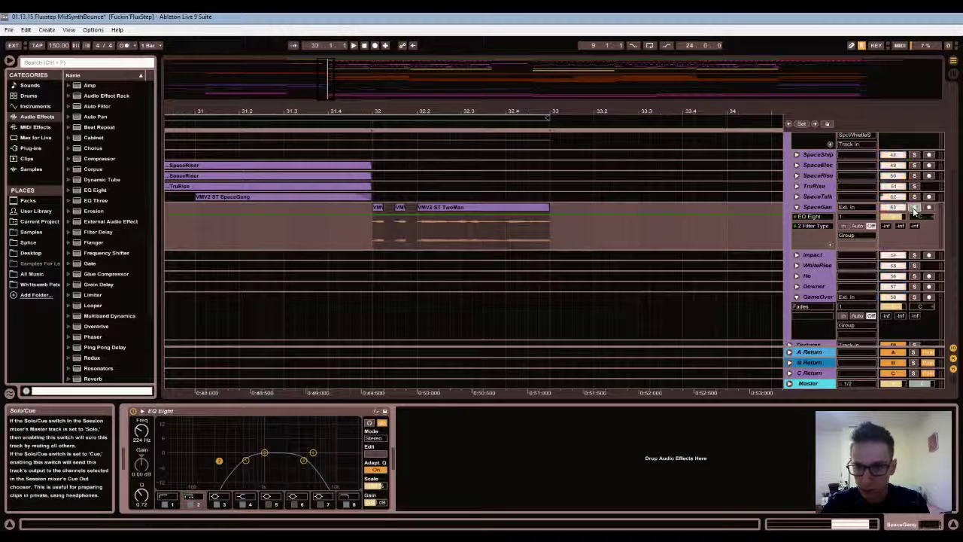
key(space)
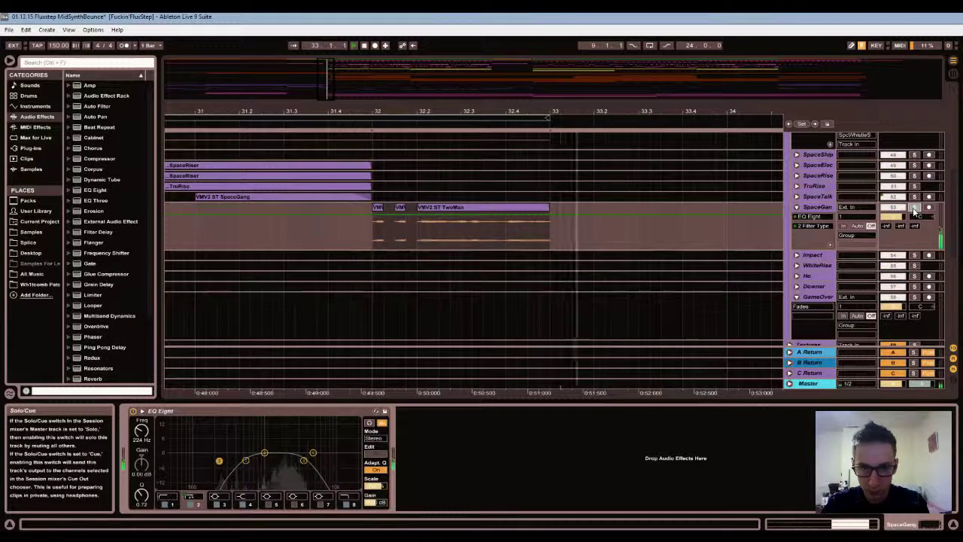
key(space)
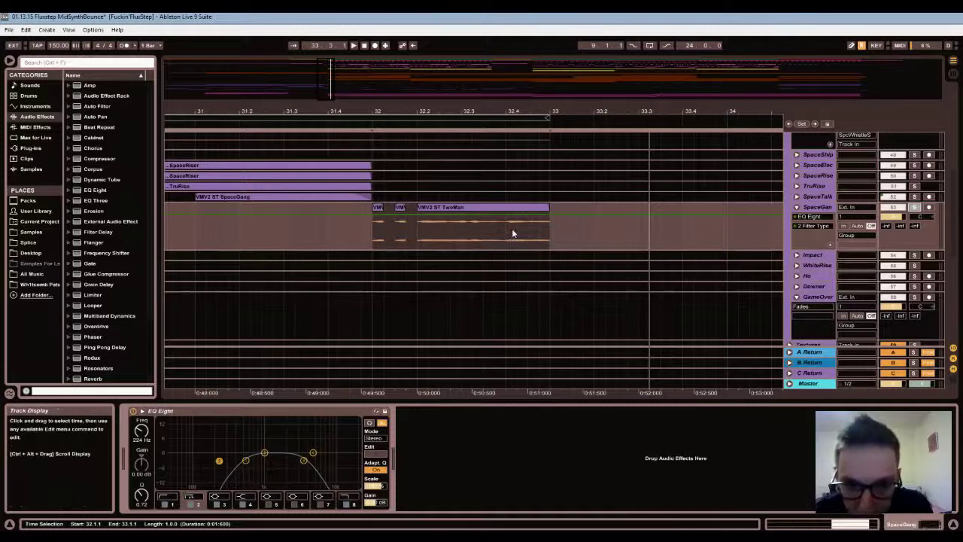
Extend the long TwoMan clip's end to just past 33.1.3 and split it at 32.4.1 and 33.1.2
drag(549, 207, 579, 207)
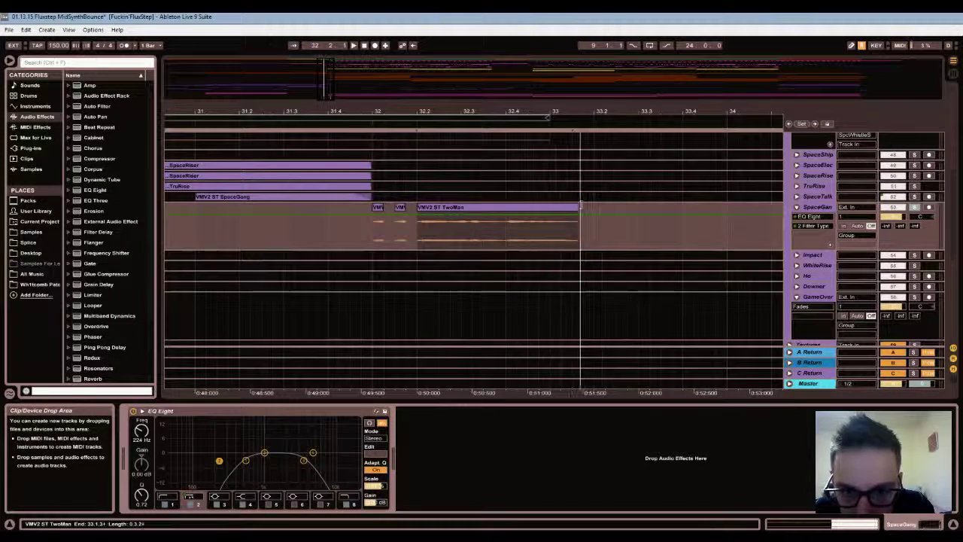
click(509, 235)
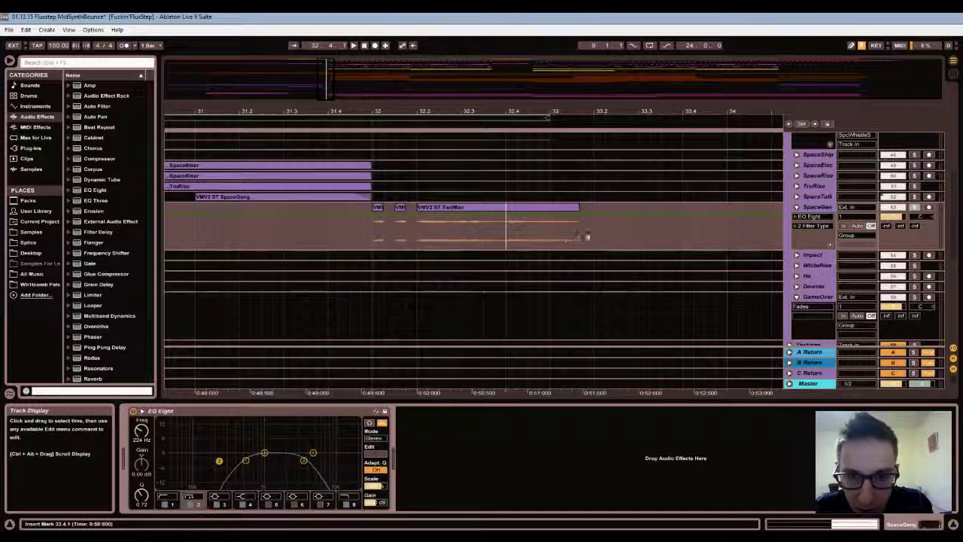
shift+click(559, 237)
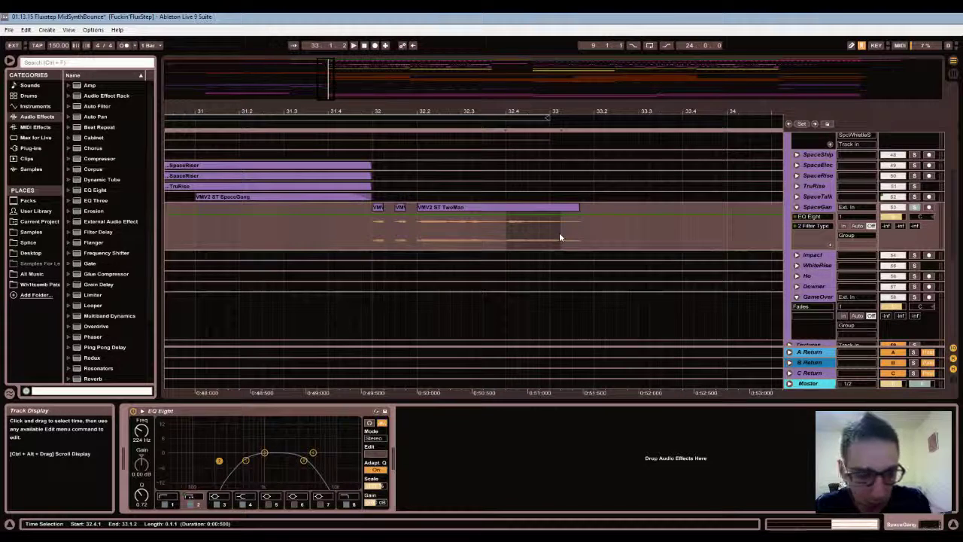
key(Delete)
click(508, 238)
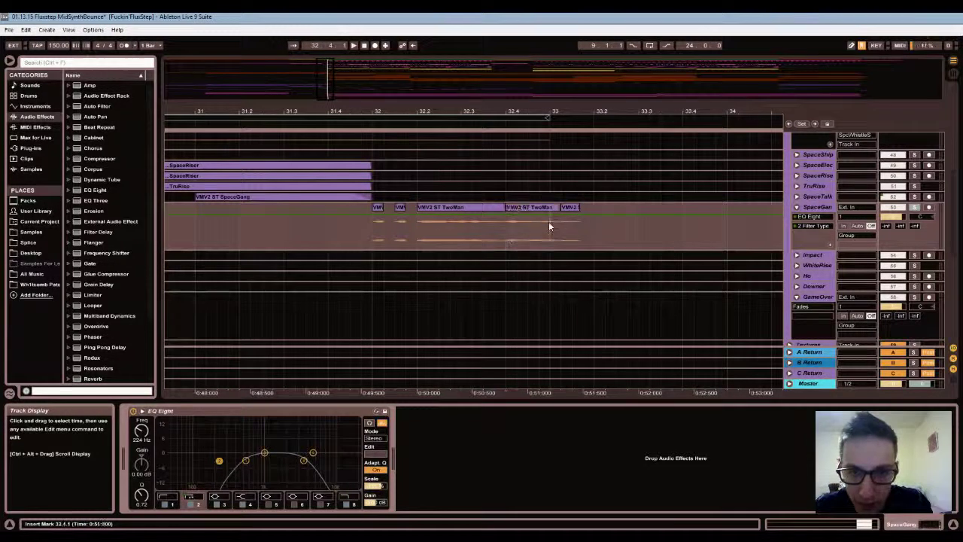
Set the segment BPM to 170 for the TwoMan section between 32.4.1 and 33.1.2
click(526, 207)
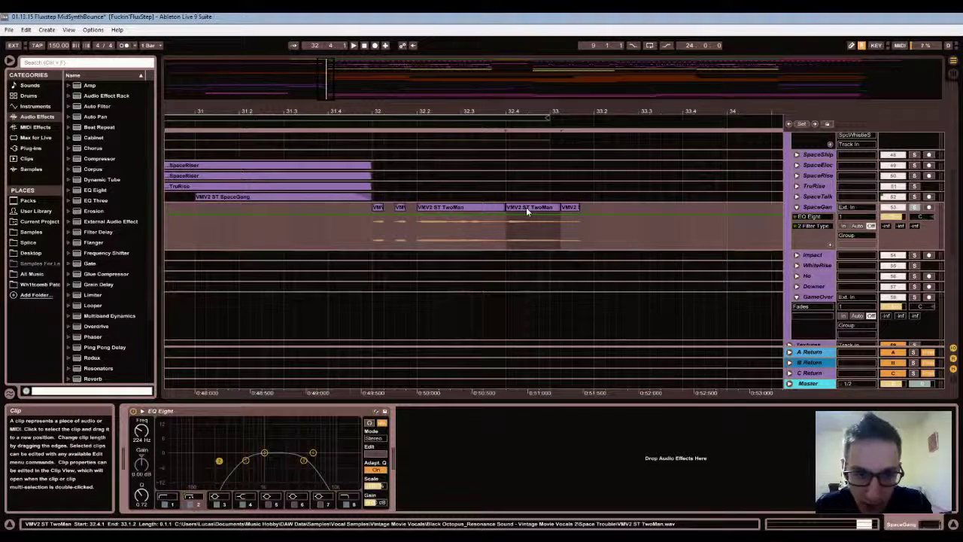
double_click(526, 207)
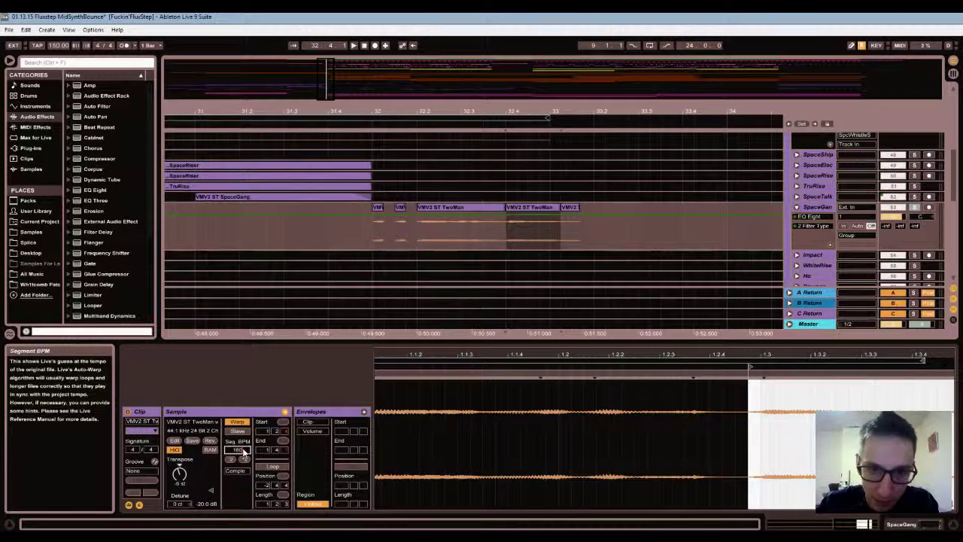
drag(243, 451, 243, 450)
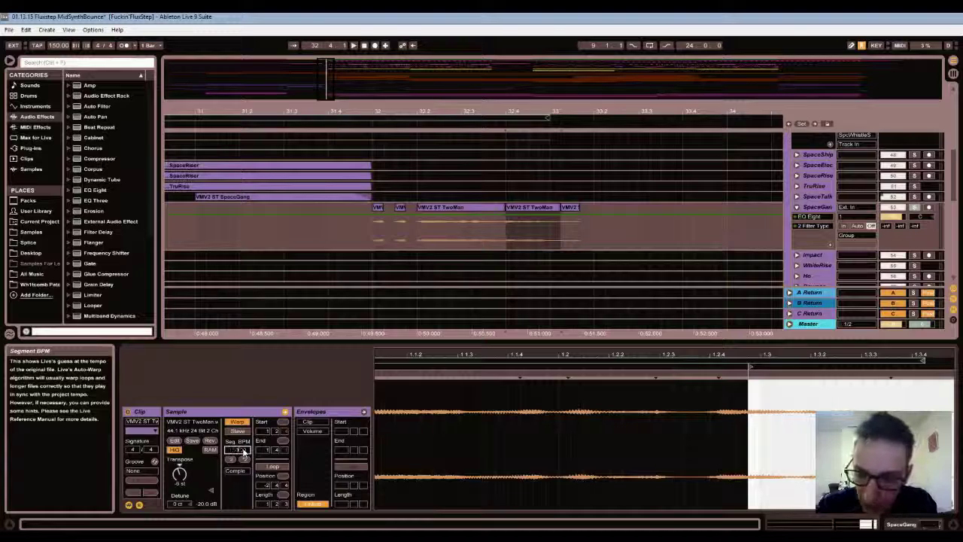
key(Return)
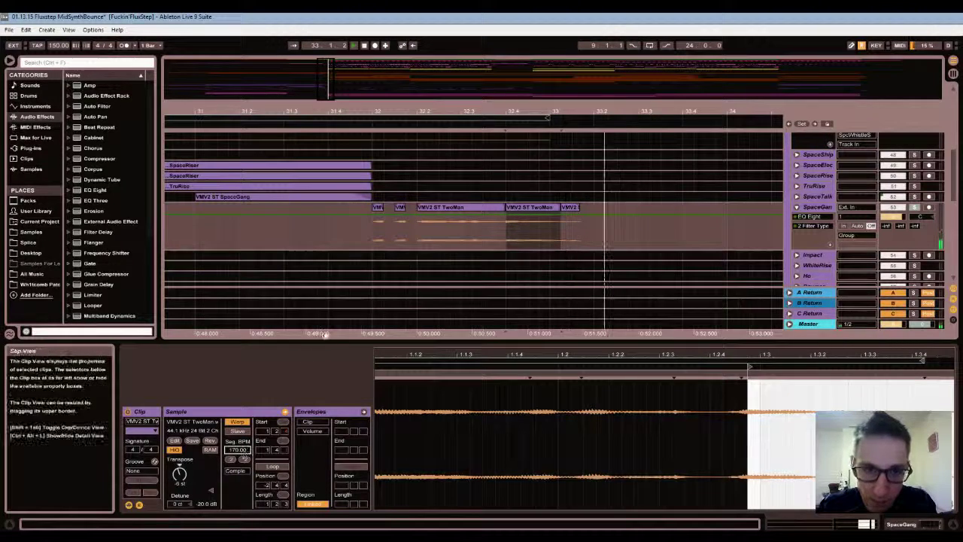
Audition the soloed TwoMan phrase from 32.1.1 and the retimed section from 32.4.1
click(377, 239)
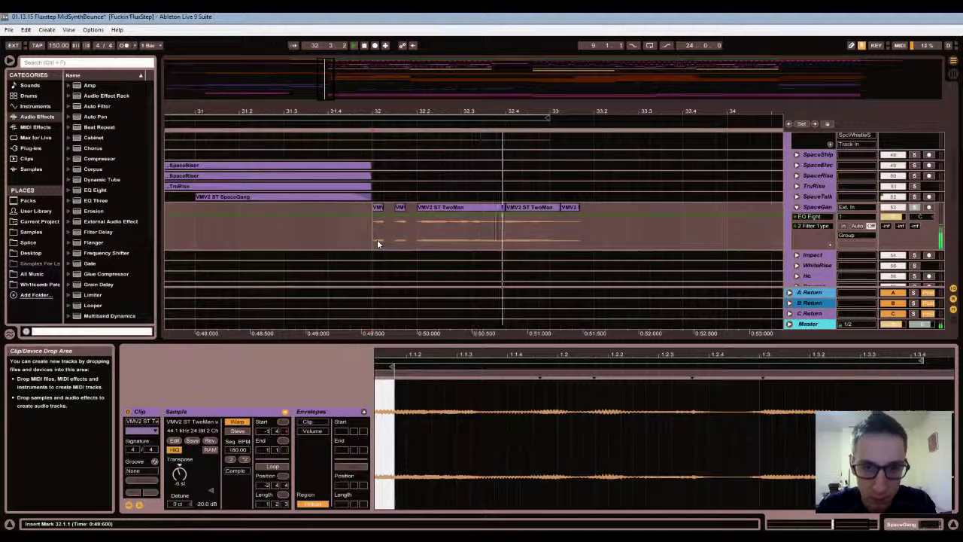
click(517, 207)
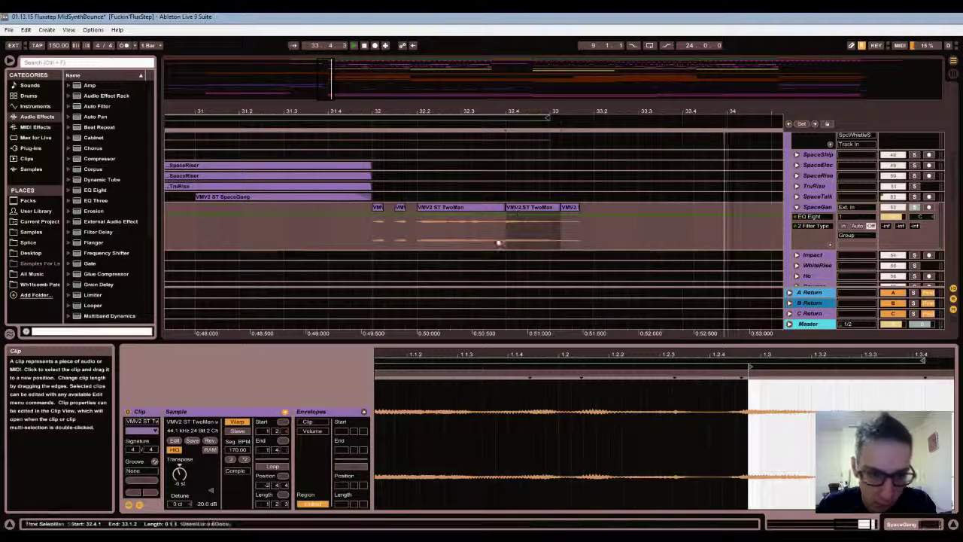
key(space)
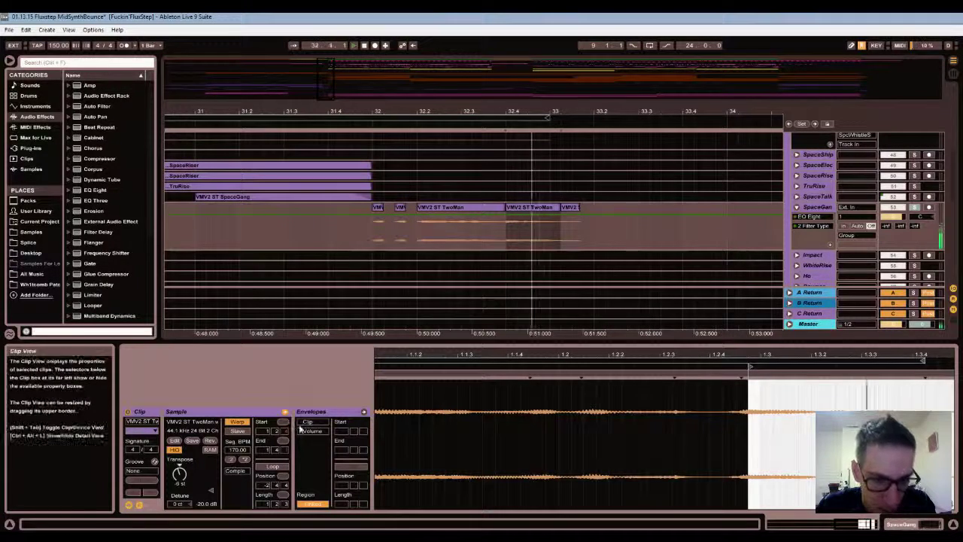
key(space)
key(space)
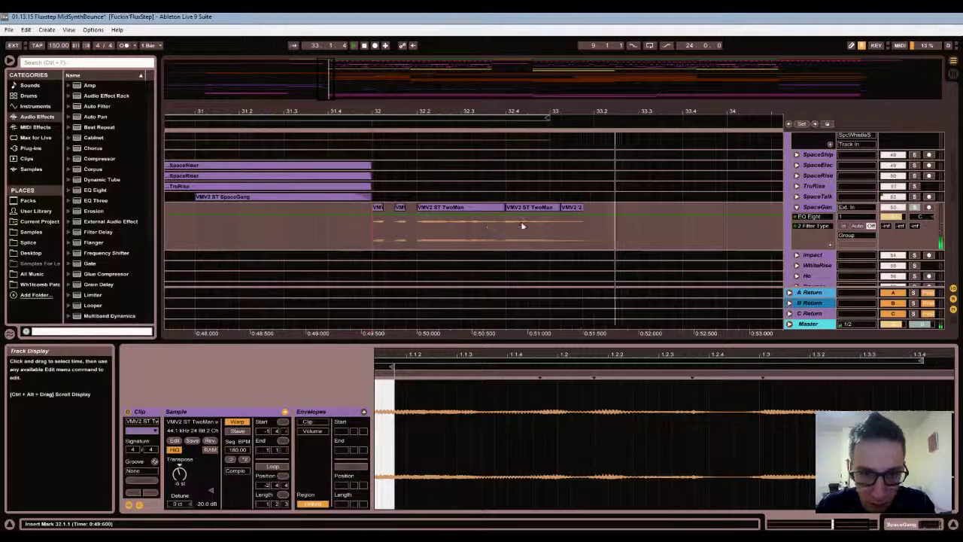
Delete the leftover TwoMan fragment after 33.1.2 and trim the retimed section to end at 33.1.1
click(570, 225)
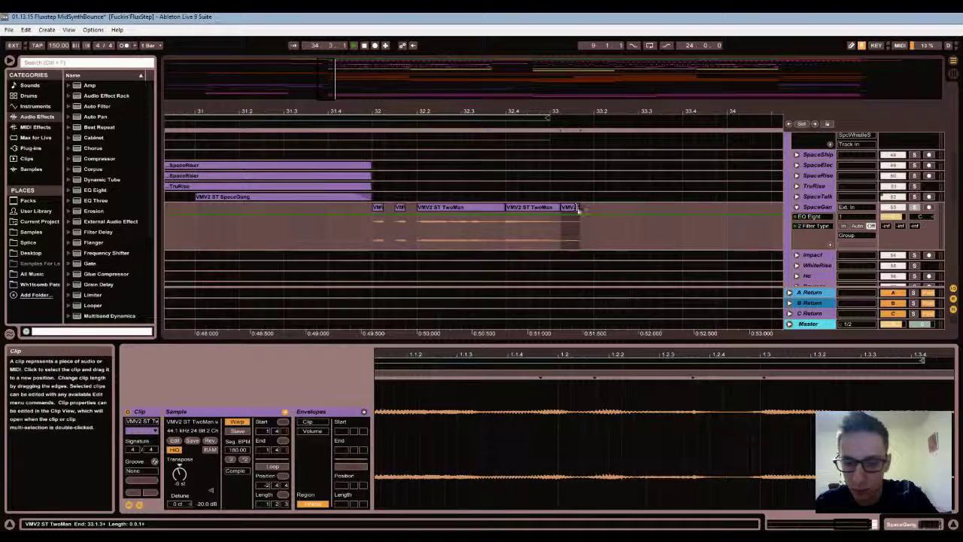
key(Delete)
click(526, 225)
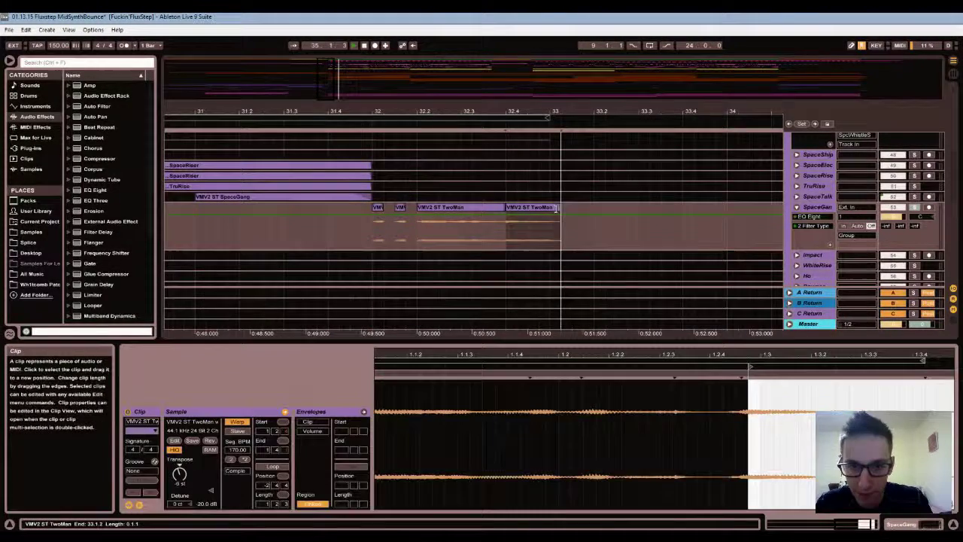
Audition from 32.1.1, unsolo SpaceGang, and extend the start of the retimed TwoMan section back to 32.3.4
click(376, 219)
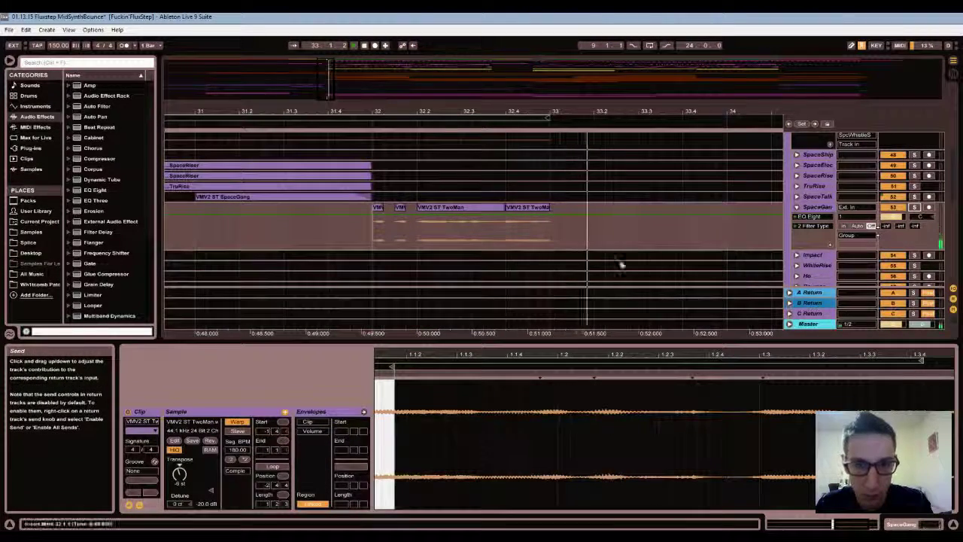
click(501, 206)
drag(499, 206, 495, 207)
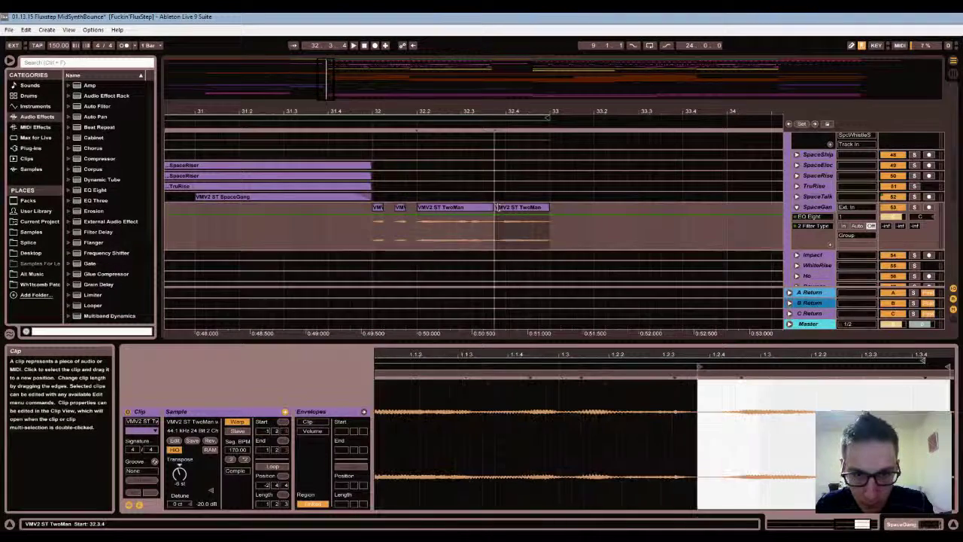
Audition the SpaceGang phrase from 32.1.1, and consolidate the four TwoMan pieces between 32.1.1 and 33.1.1 into one clip
click(378, 238)
key(space)
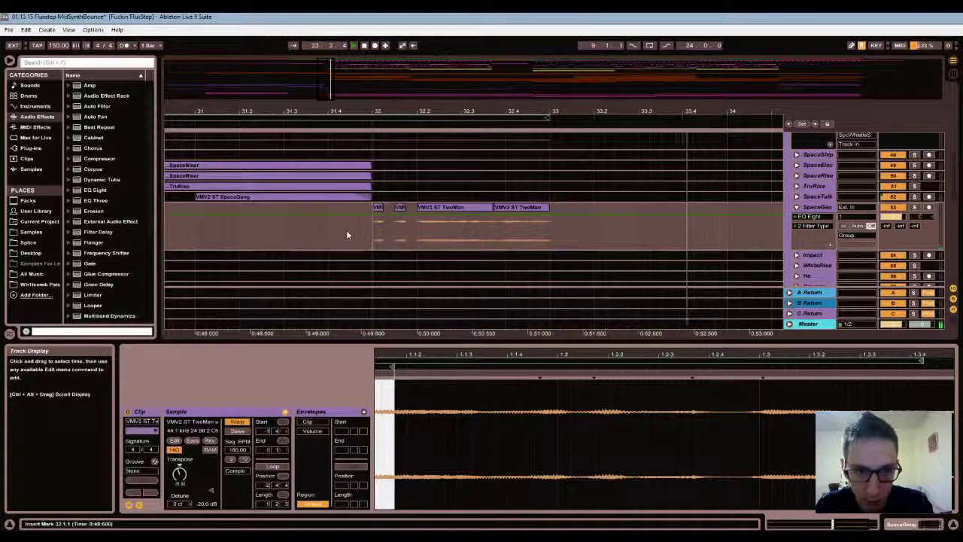
click(314, 239)
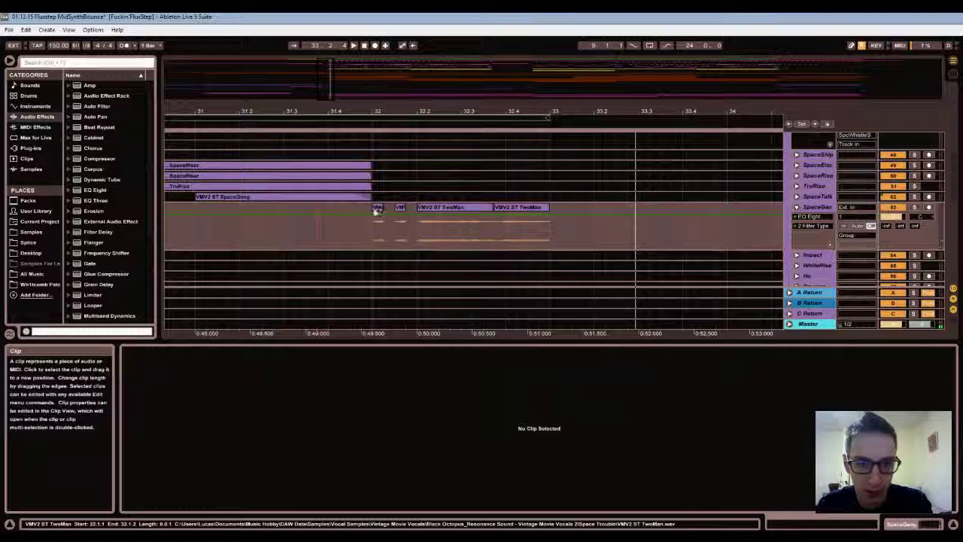
drag(376, 237, 551, 243)
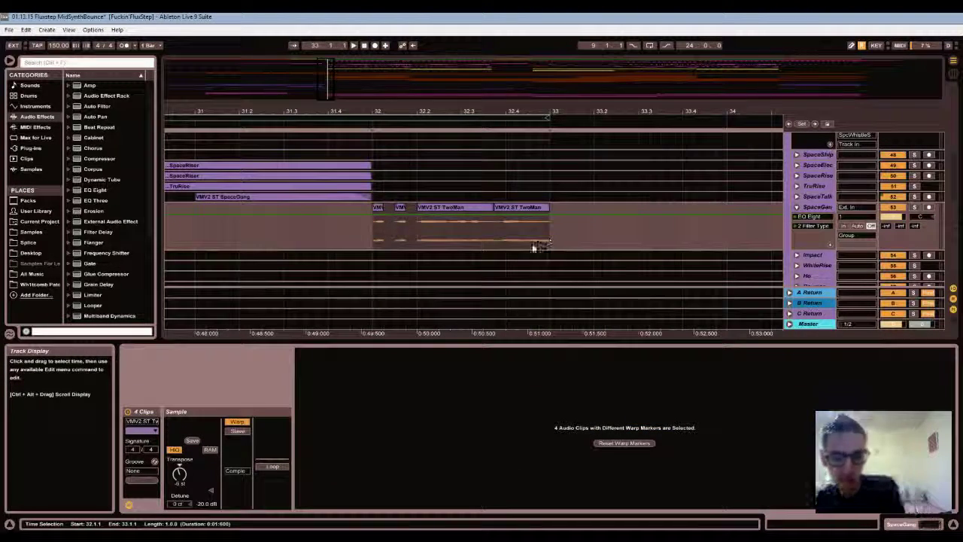
key(ctrl+j)
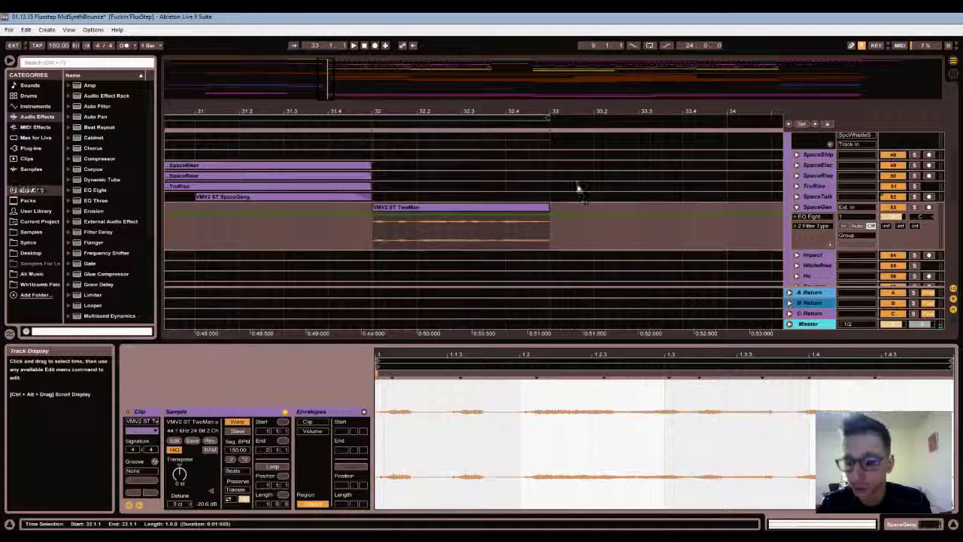
Raise the consolidated TwoMan clip's gain to -14.0 dB and audition it with its lead-in from 31.1.2
key(space)
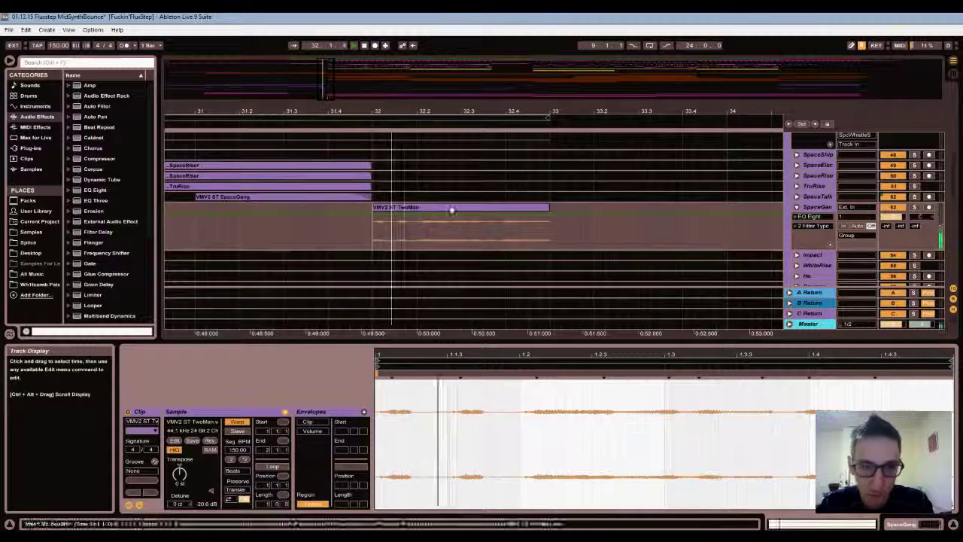
key(Tab)
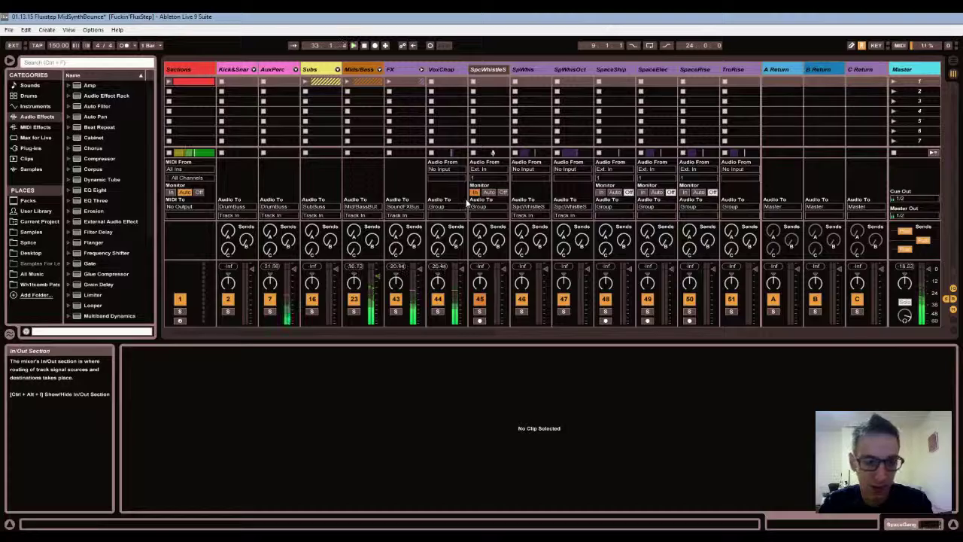
key(Tab)
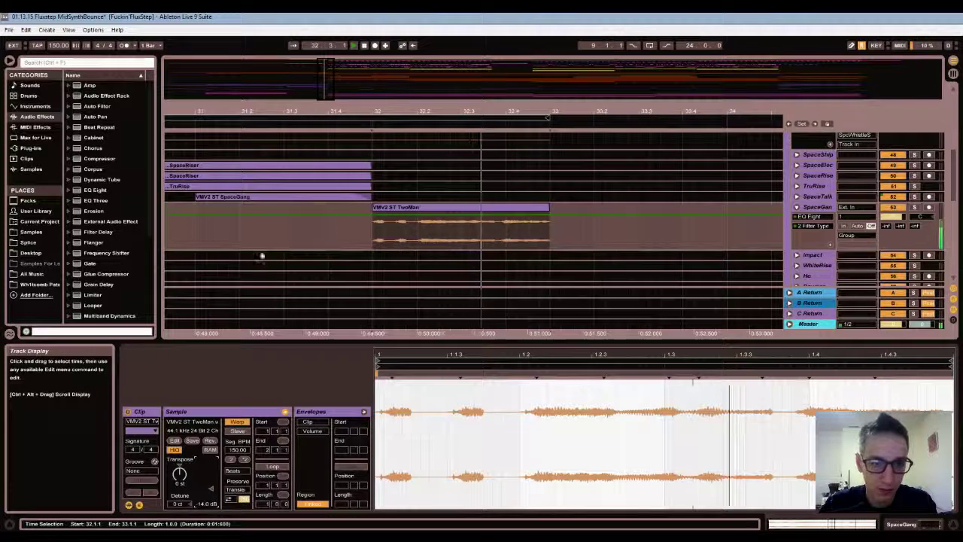
click(202, 237)
key(space)
key(space)
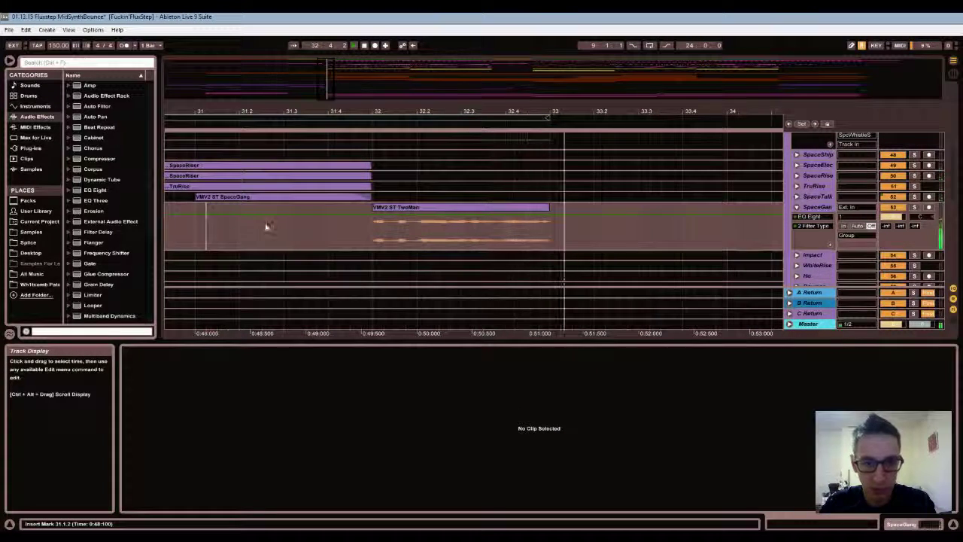
key(space)
key(space)
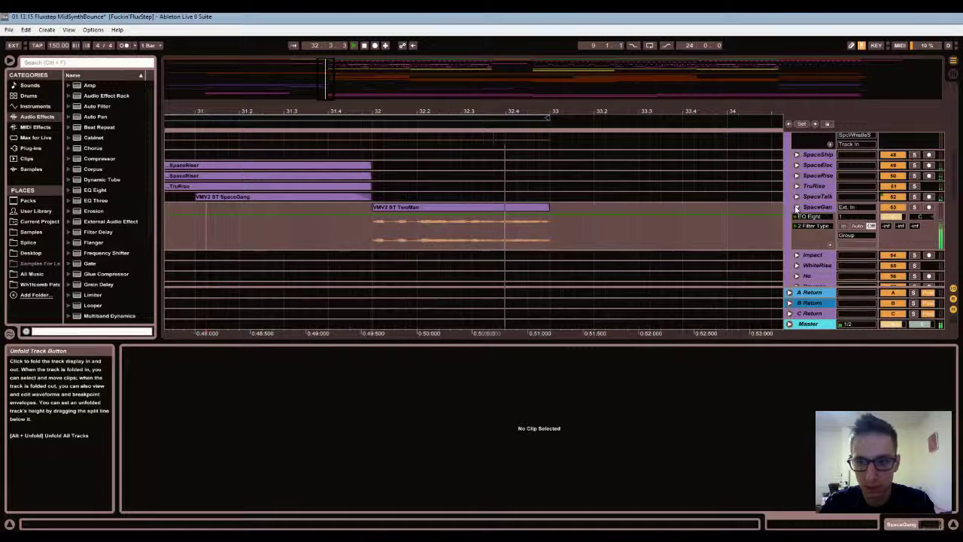
Add a Vocoder after EQ Eight in the SpaceGang track's device chain
click(813, 214)
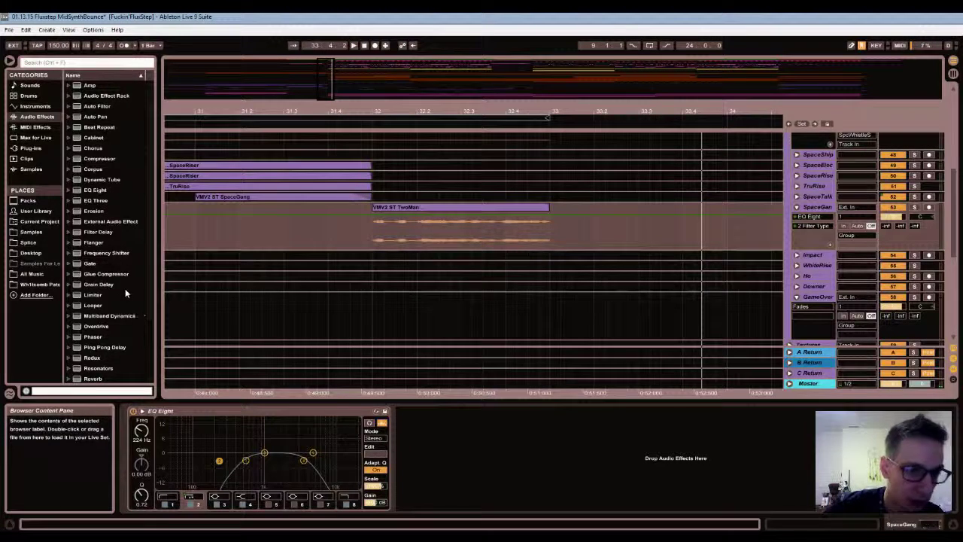
scroll(120, 301, down, 5)
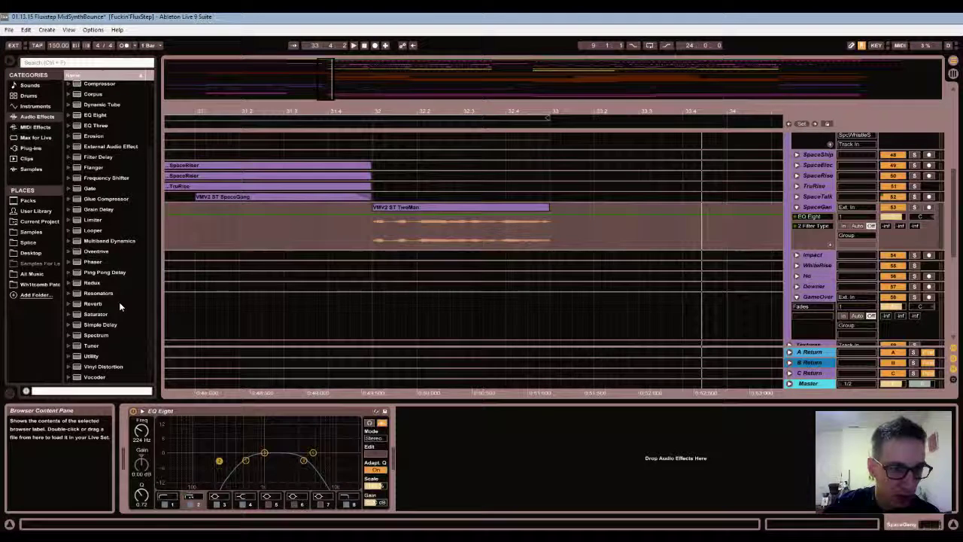
scroll(118, 302, up, 5)
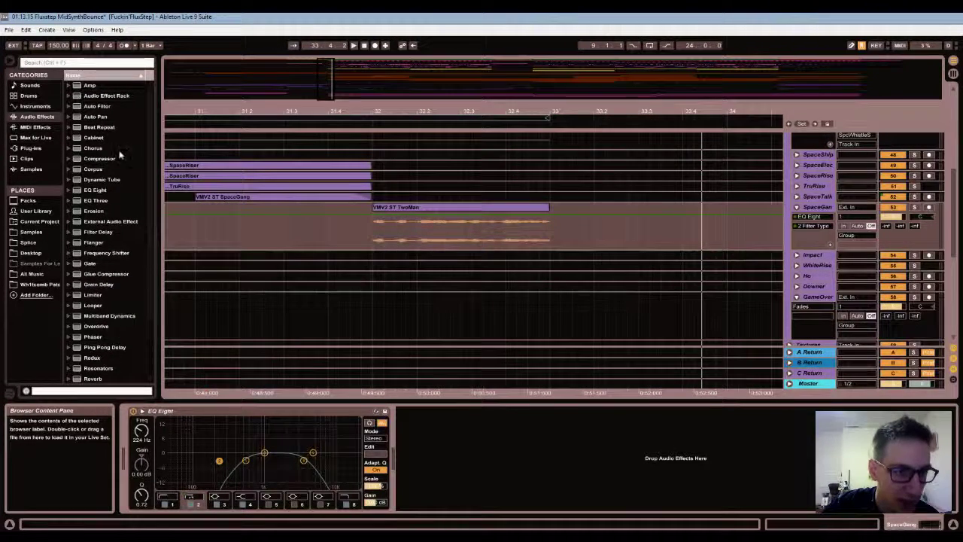
scroll(118, 203, down, 5)
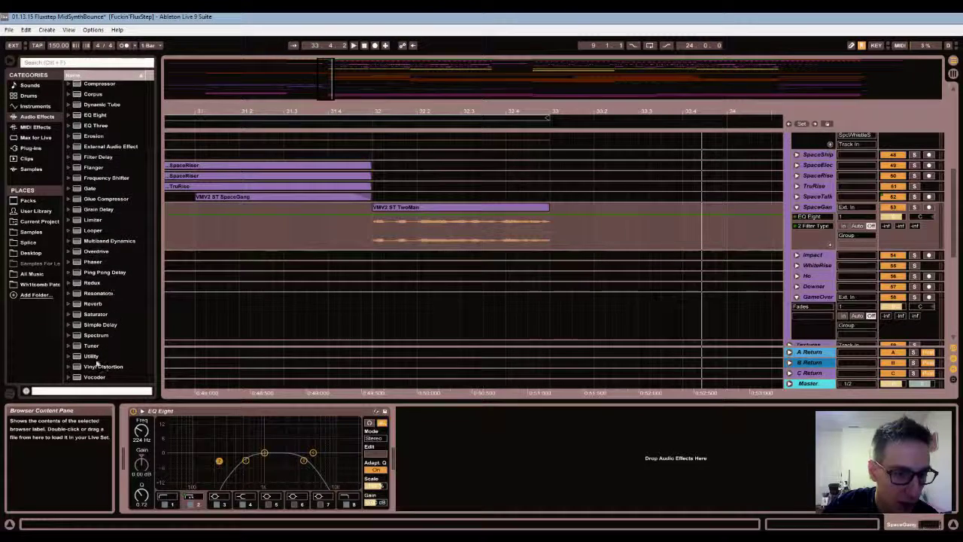
drag(88, 381, 437, 435)
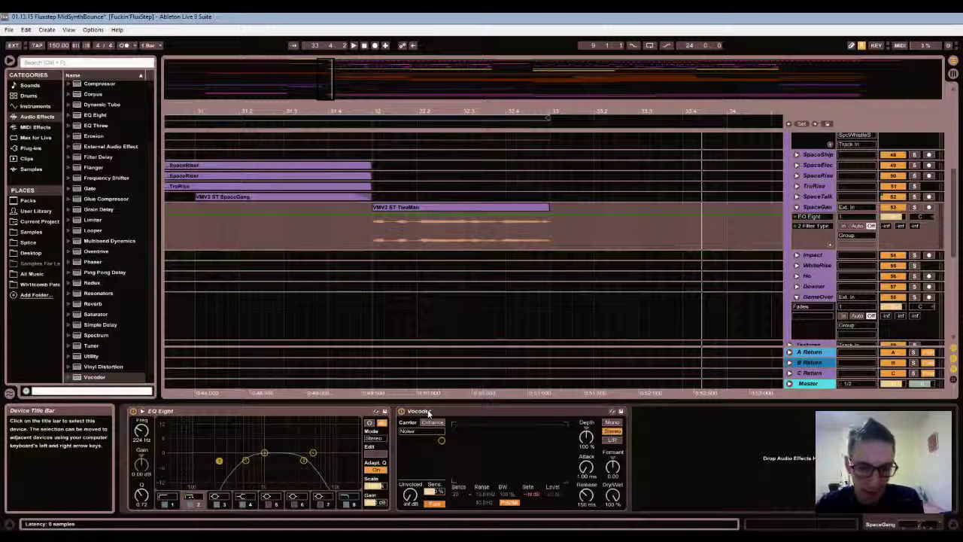
Group the Vocoder into an Audio Effect Rack and add a second chain to the rack
key(ctrl+g)
click(401, 440)
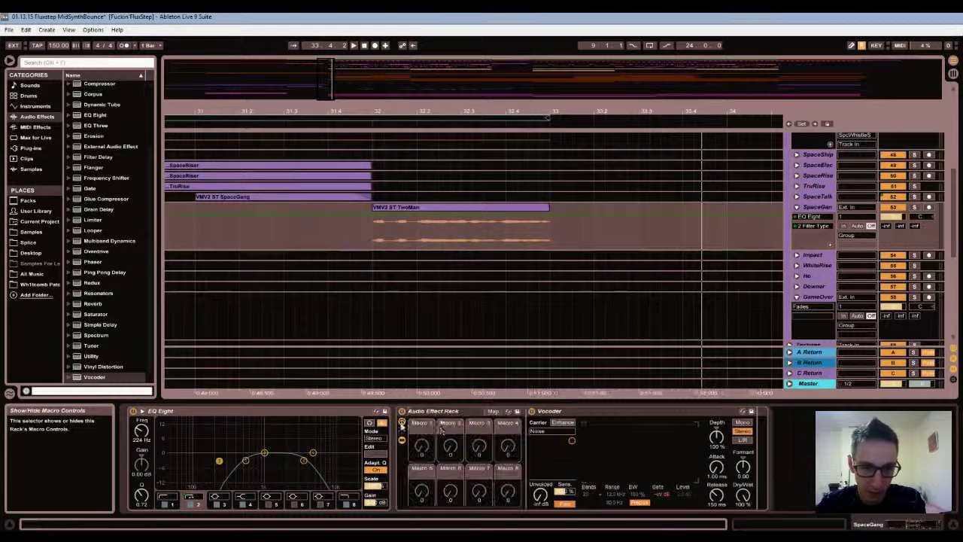
click(402, 431)
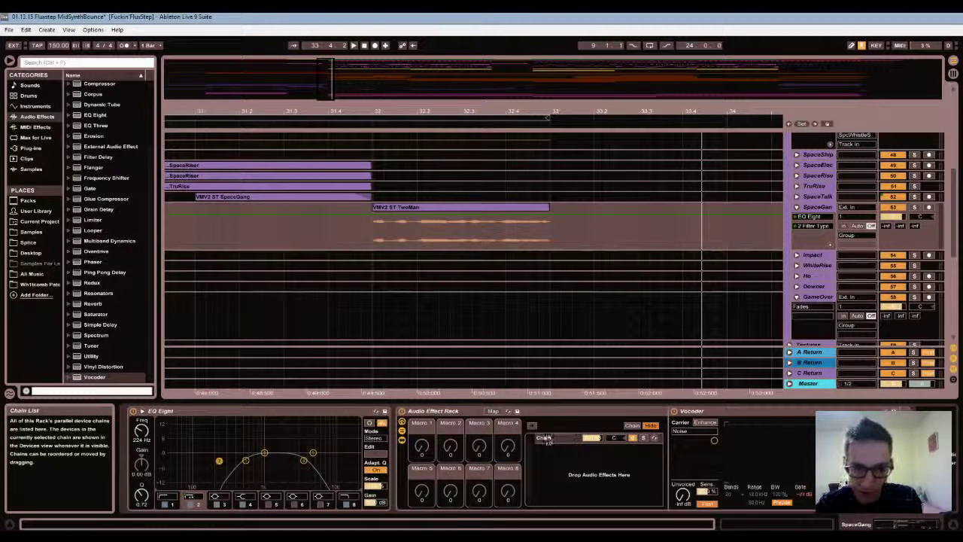
key(ctrl+d)
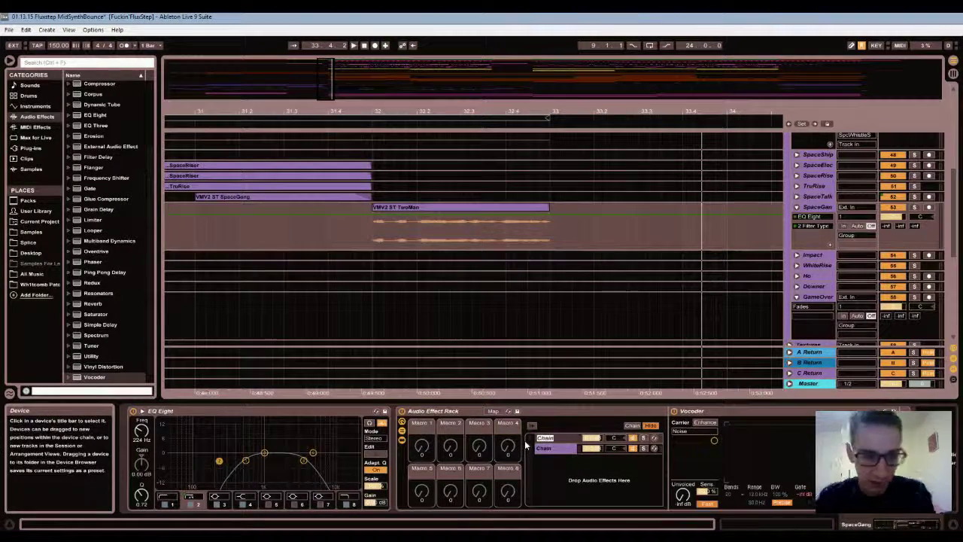
Name the rack's first chain Dry and its second chain Wet
text(try)
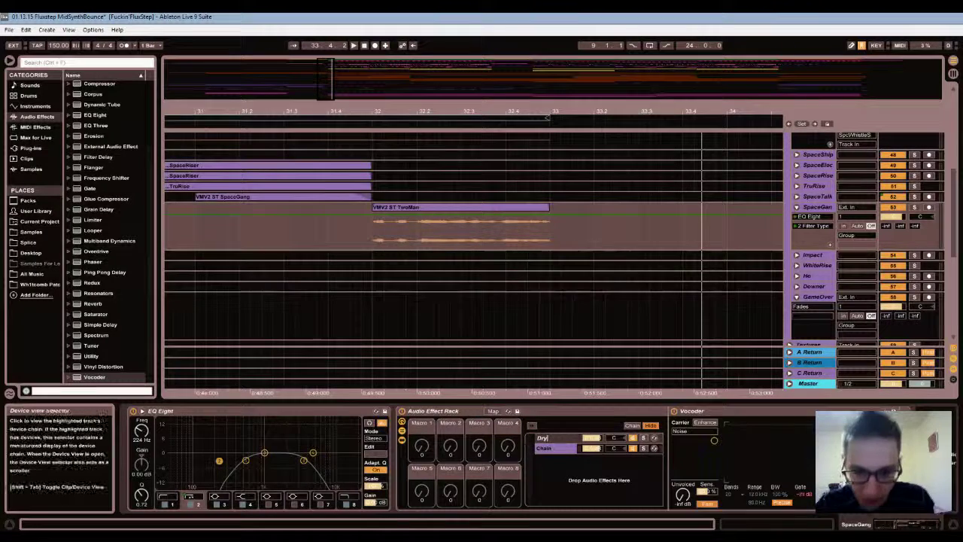
key(Return)
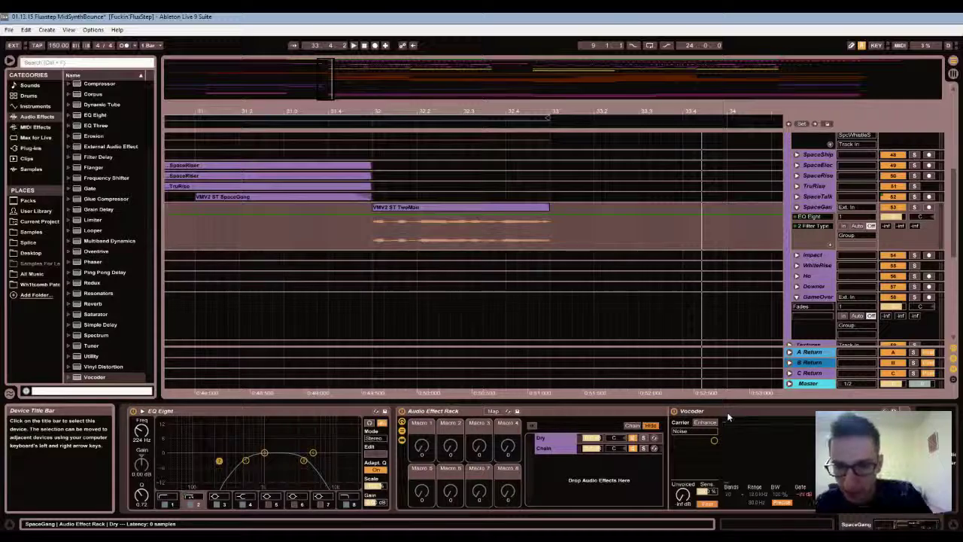
click(551, 449)
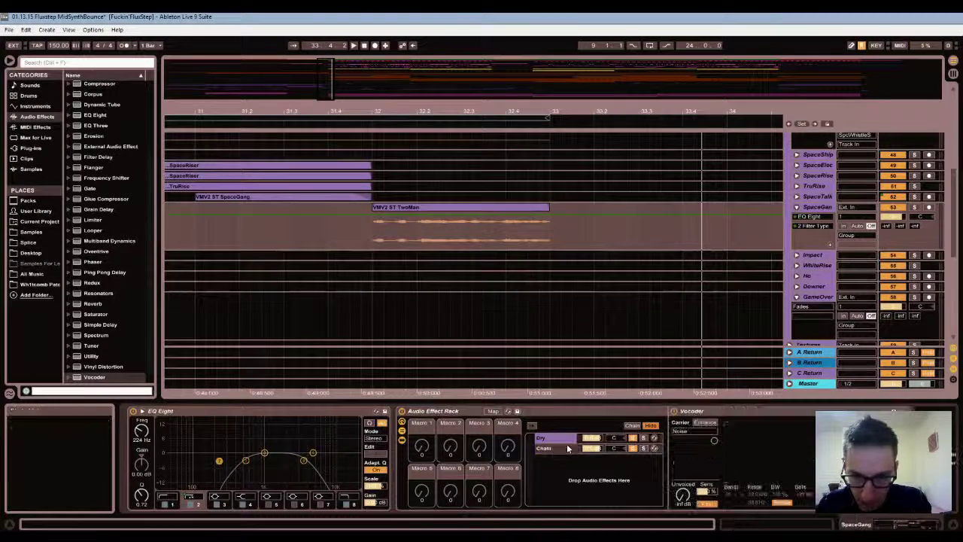
key(ctrl+r)
text(Wet)
key(Return)
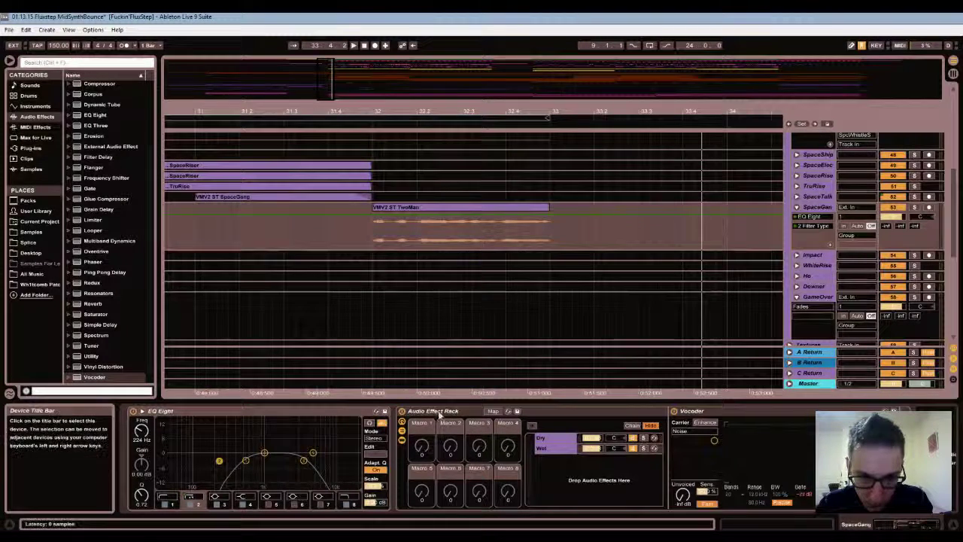
Rename the Audio Effect Rack to Para Vocoder and hide its macro controls
key(ctrl+r)
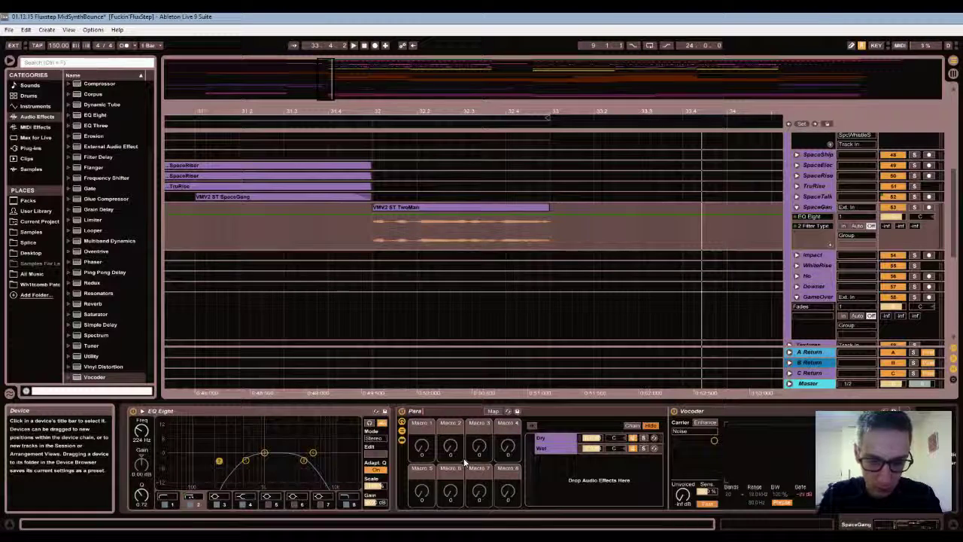
text(Para Vocoder)
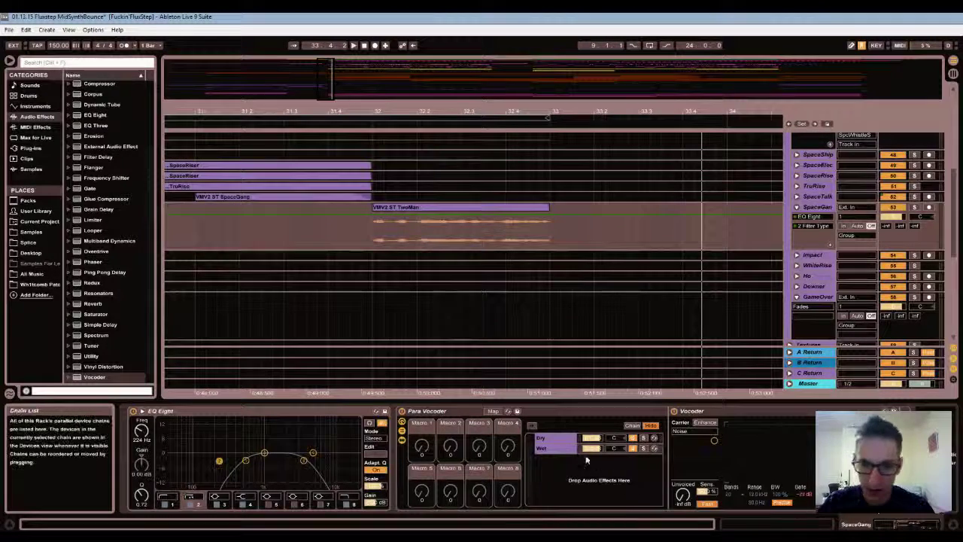
click(553, 446)
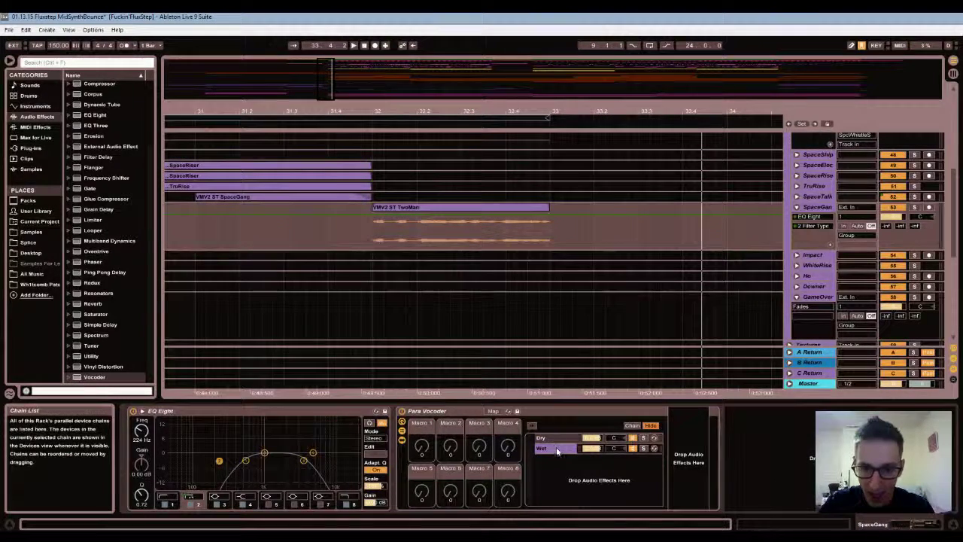
click(555, 440)
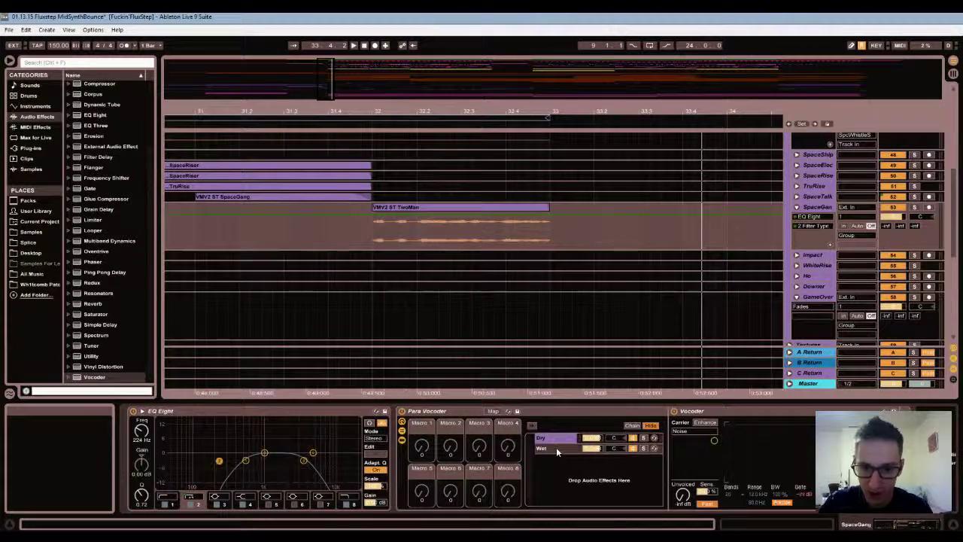
click(403, 432)
click(406, 444)
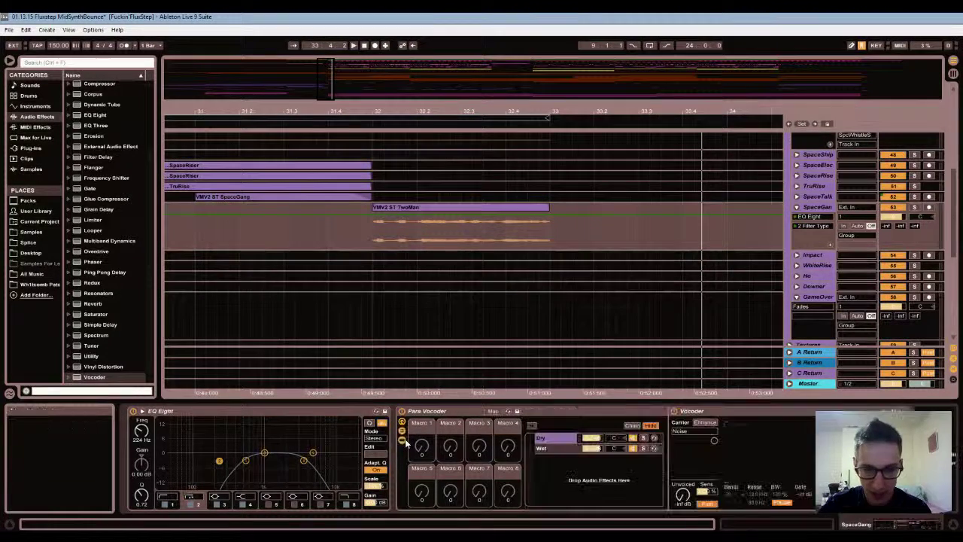
click(401, 422)
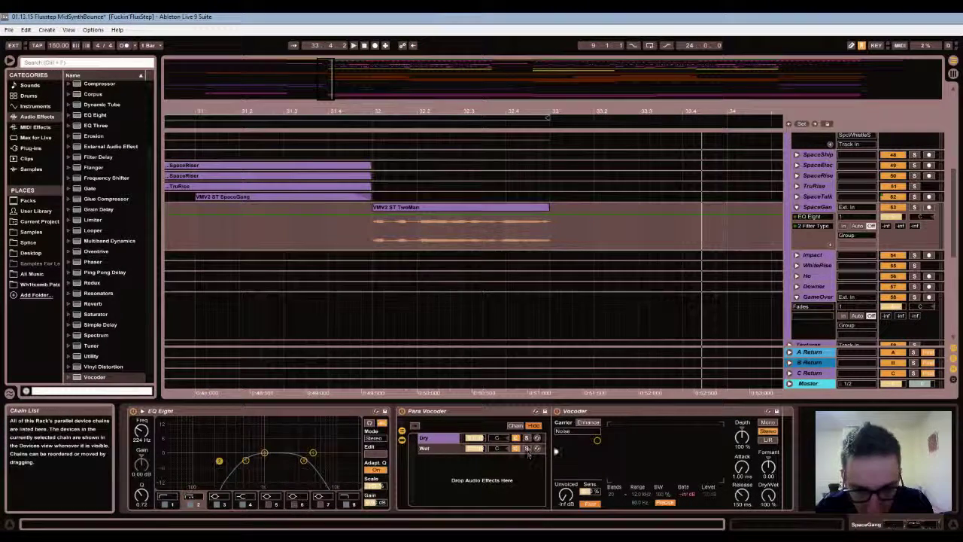
Audition the vocoded TwoMan phrase, setting the Vocoder's formant shift to 12.0 and its output mode to Mono
key(space)
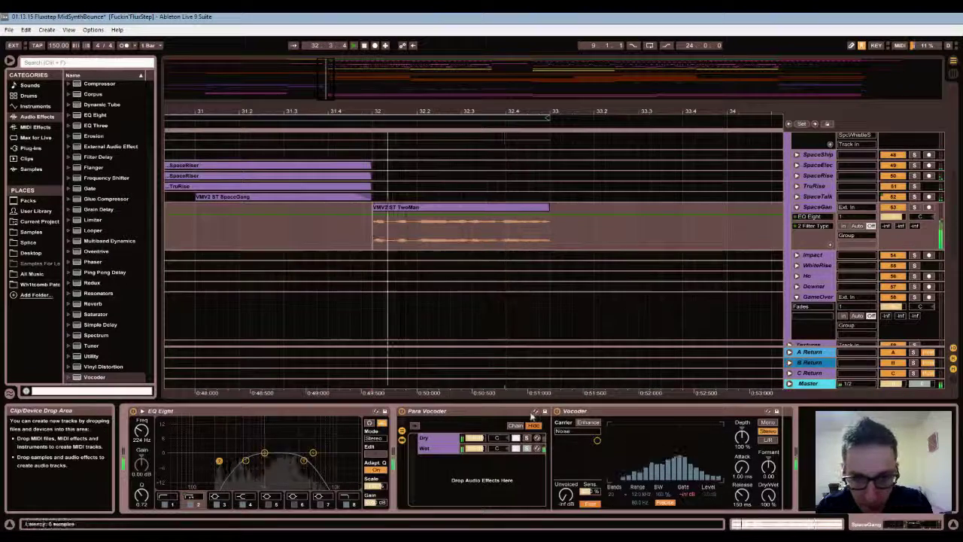
key(space)
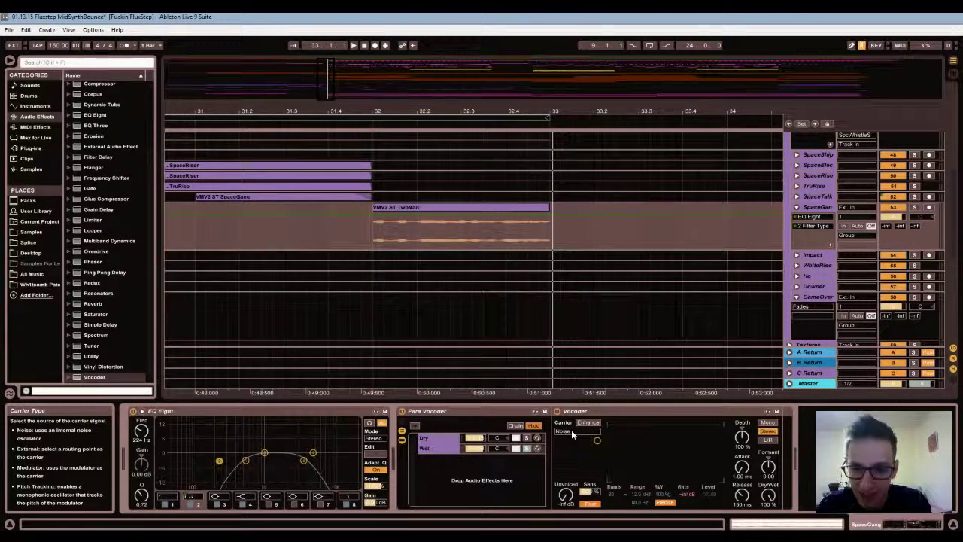
key(space)
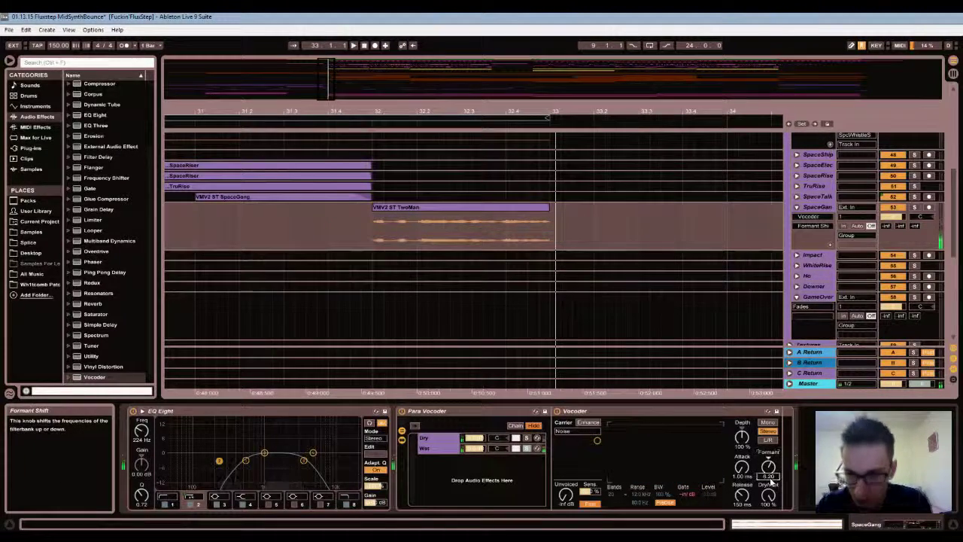
drag(772, 481, 771, 483)
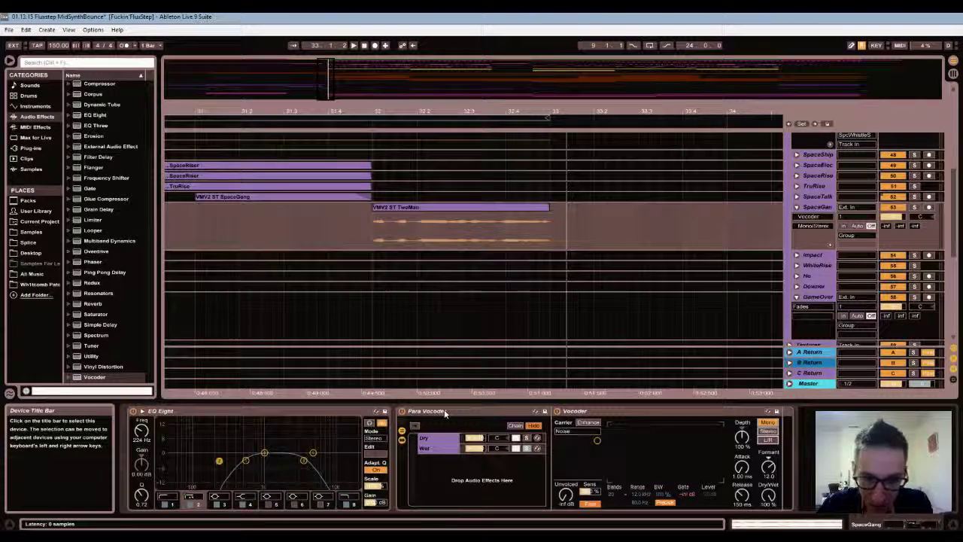
Rename the Para Vocoder rack's Wet chain to WetR
key(ctrl+r)
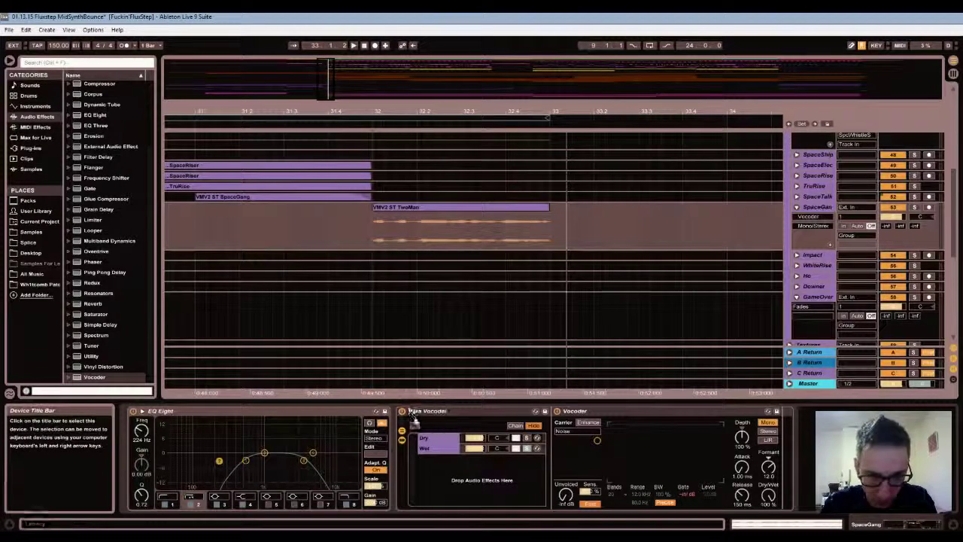
key(Return)
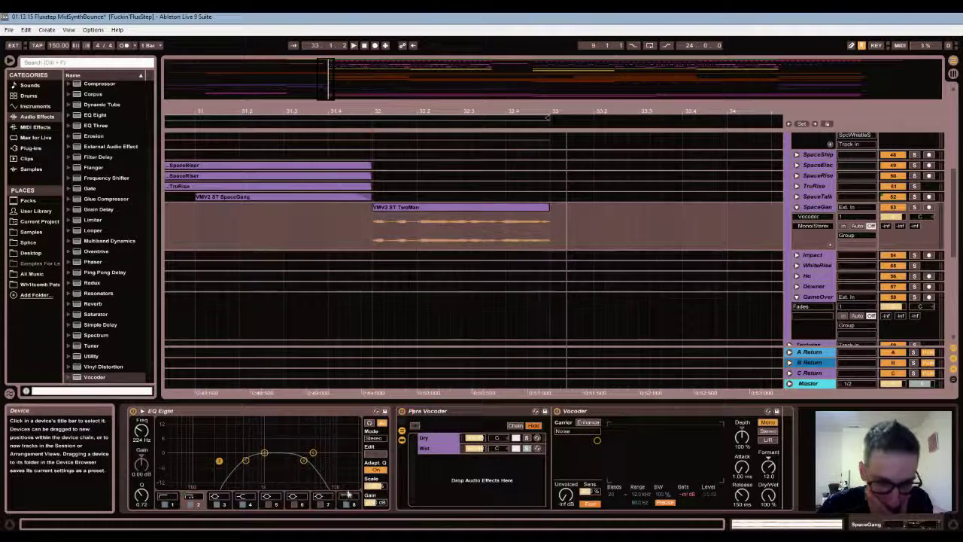
click(433, 450)
key(ctrl+r)
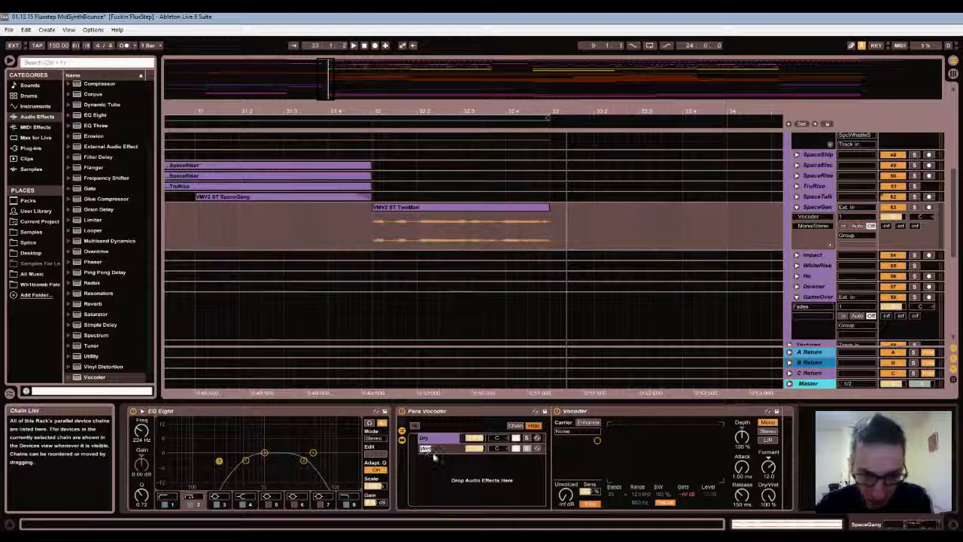
key(Right)
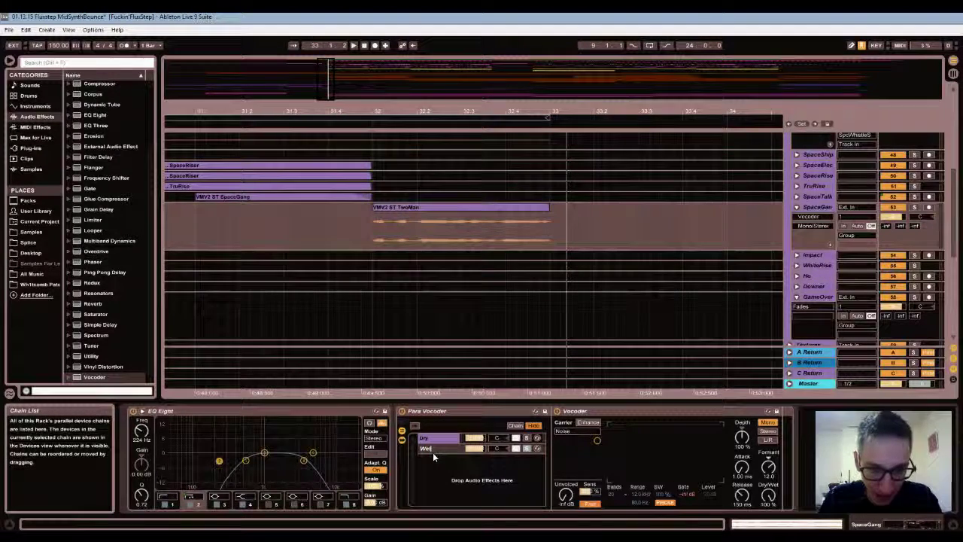
text(R)
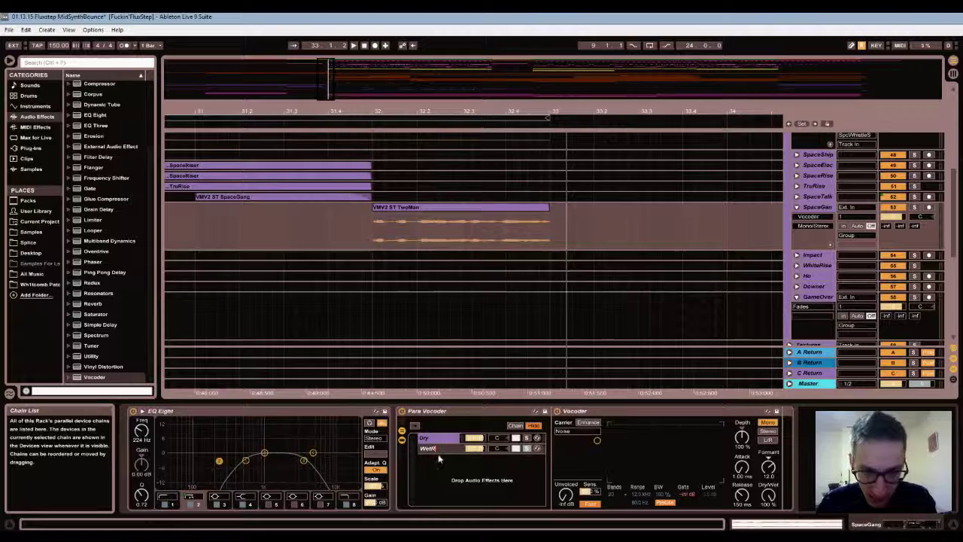
key(Return)
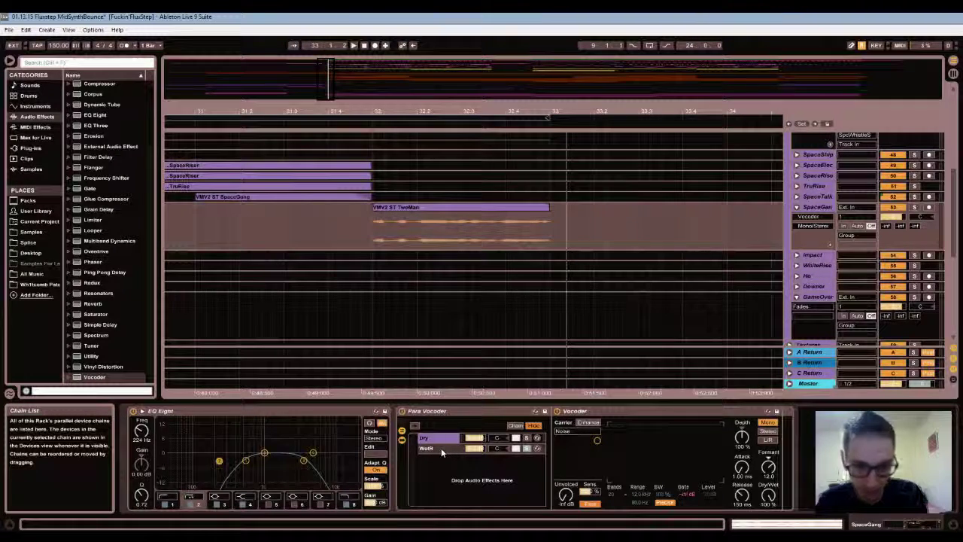
Duplicate the WetR chain and name the copy WetL
key(ctrl+d)
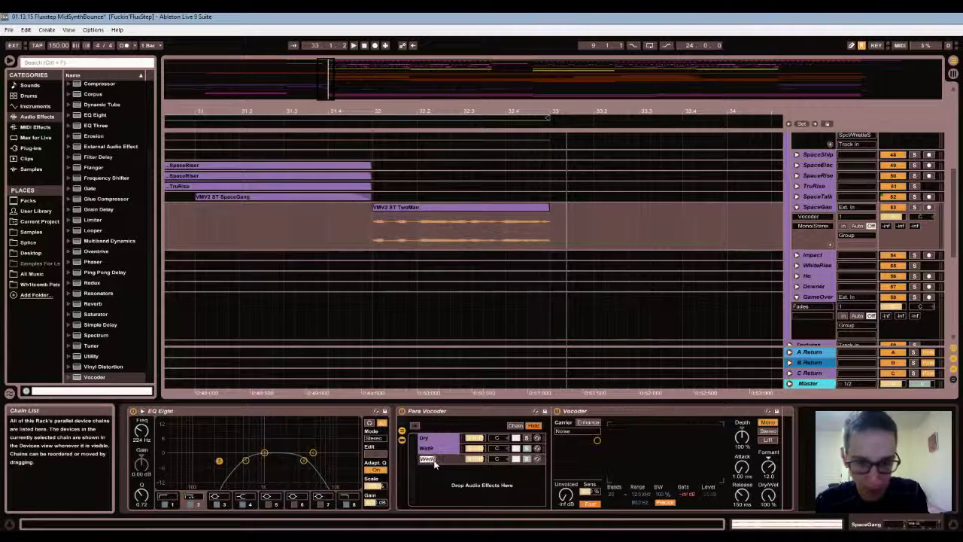
text(WetL)
key(Return)
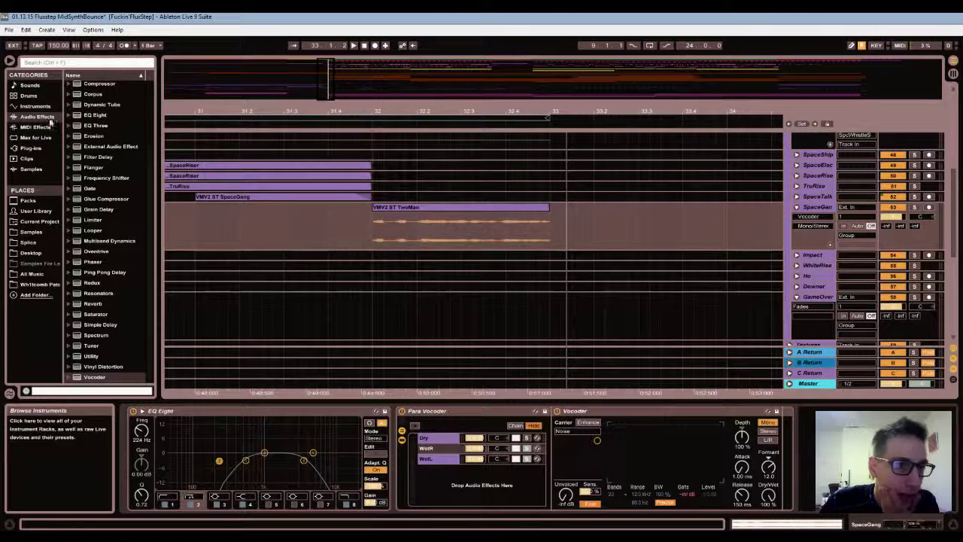
Add a Utility after the Vocoder on both wet chains, with panorama 25R on WetR and 25L on WetL
scroll(98, 104, up, 3)
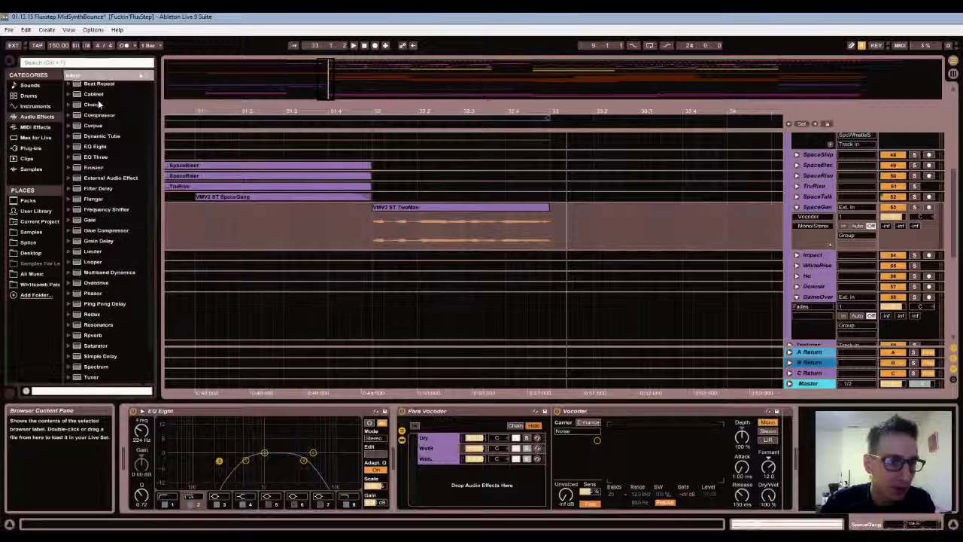
scroll(98, 104, down, 3)
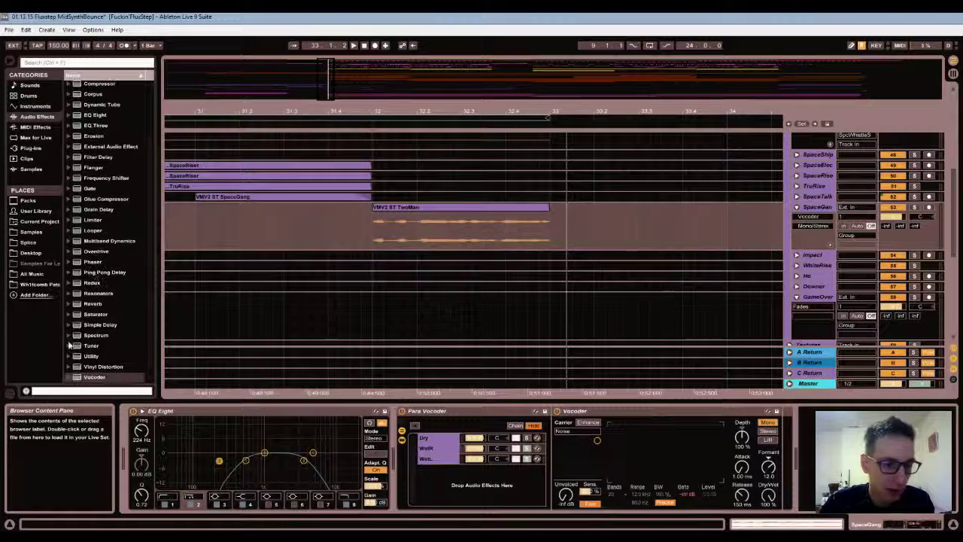
click(91, 356)
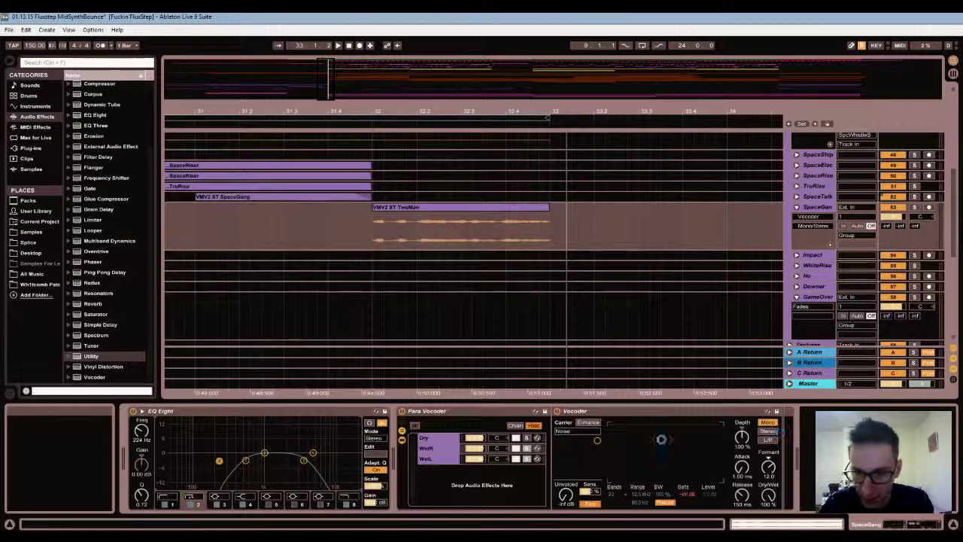
drag(90, 356, 808, 486)
click(807, 482)
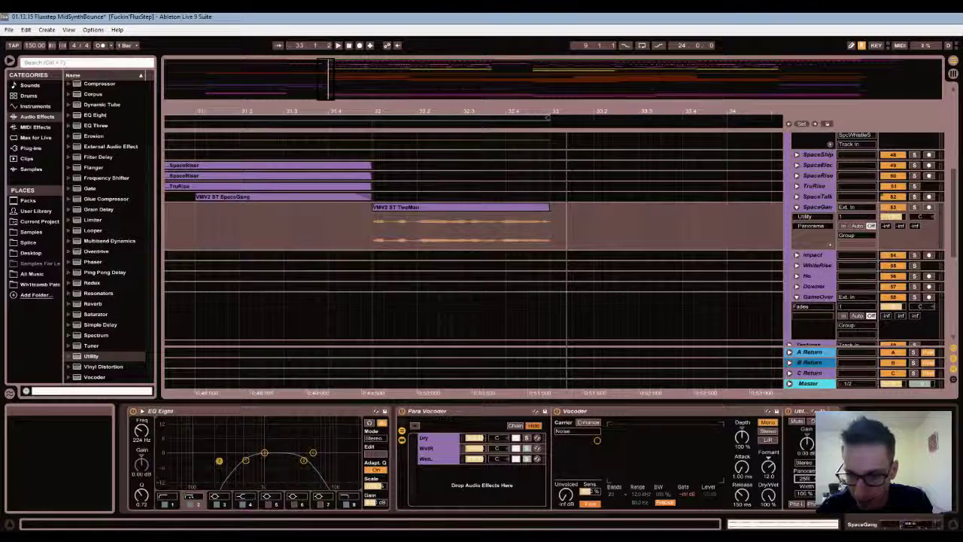
drag(92, 355, 430, 467)
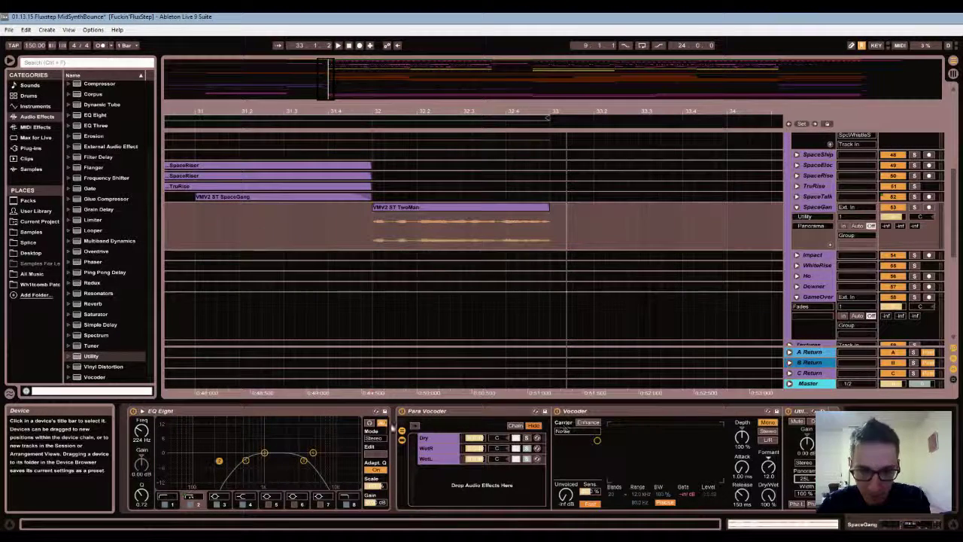
click(437, 457)
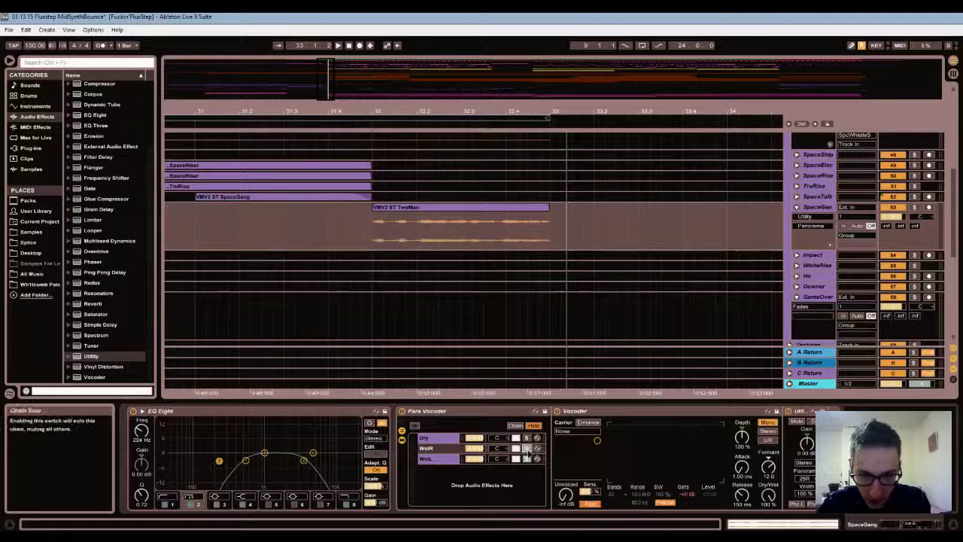
Audition the phrase with the wet chains soloed and unsoloed, setting WetL's formant shift to -12.0 and lowering both wet chain volumes
key(space)
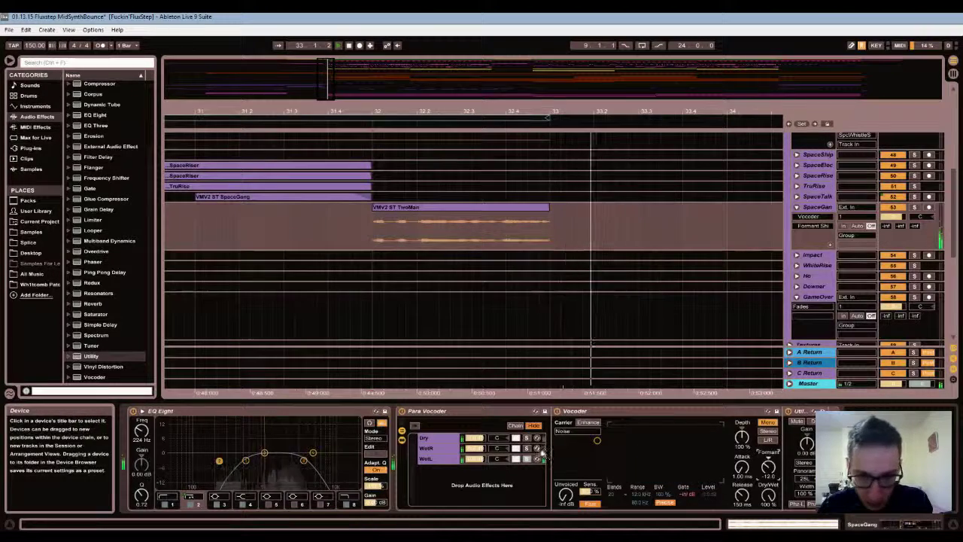
click(527, 449)
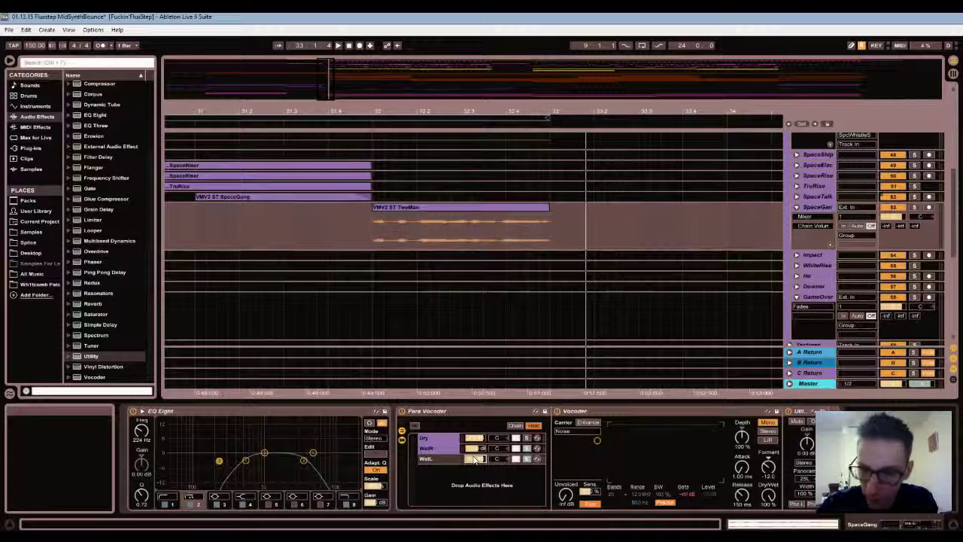
key(space)
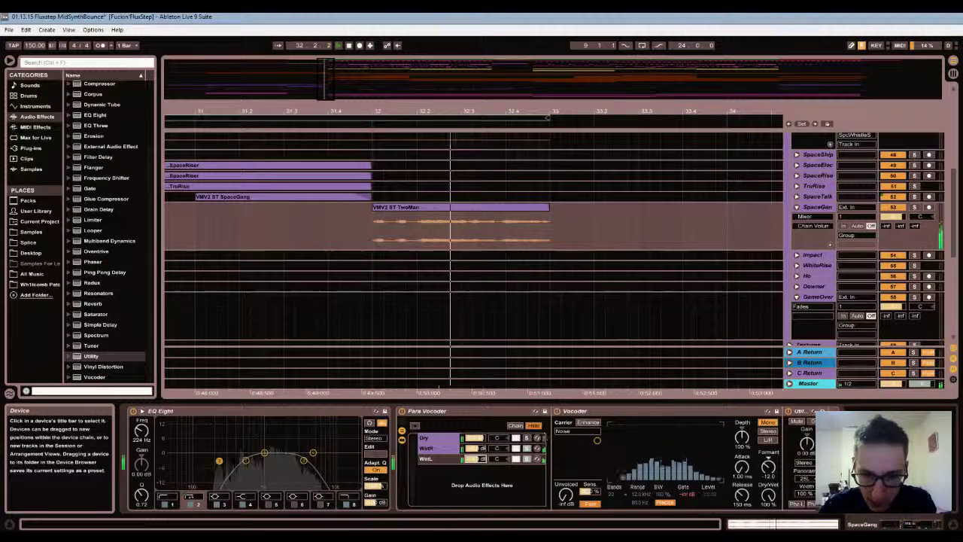
click(527, 449)
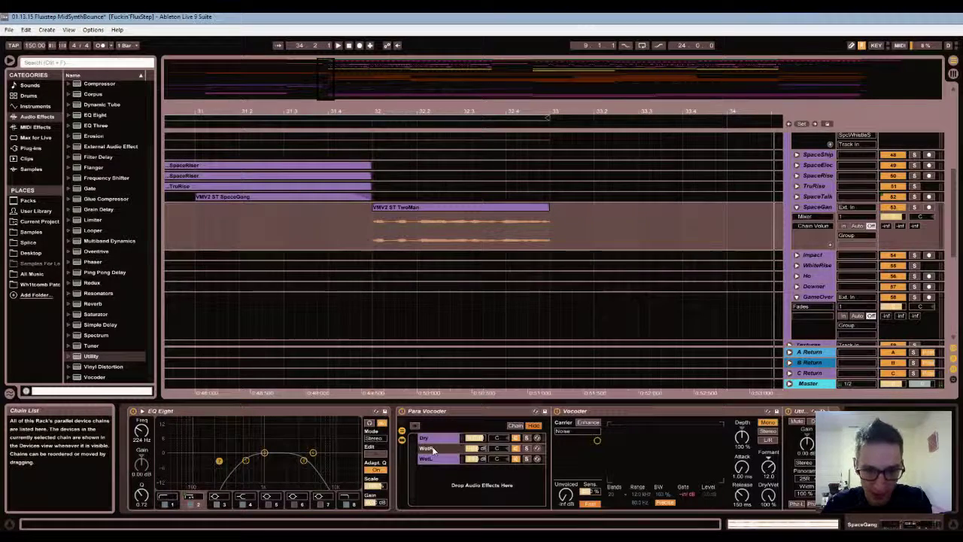
key(space)
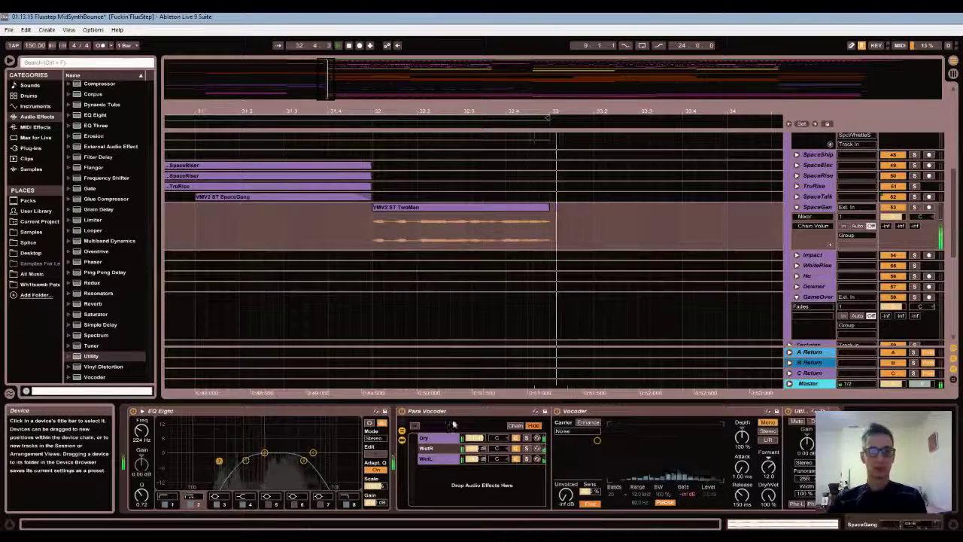
key(space)
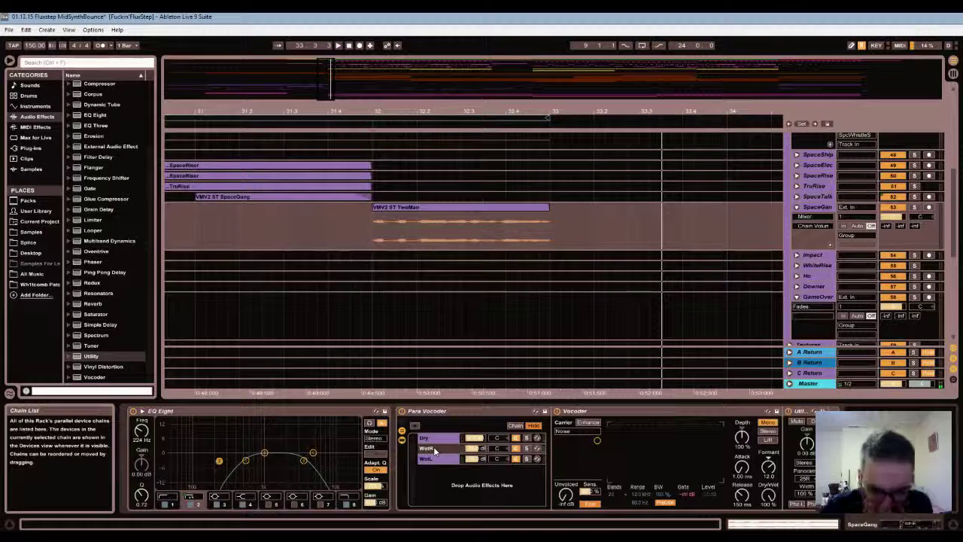
Narrow the Utility panorama to 15R on WetR and 15L on WetL, and set WetL's Vocoder formant shift to 12.0
click(806, 479)
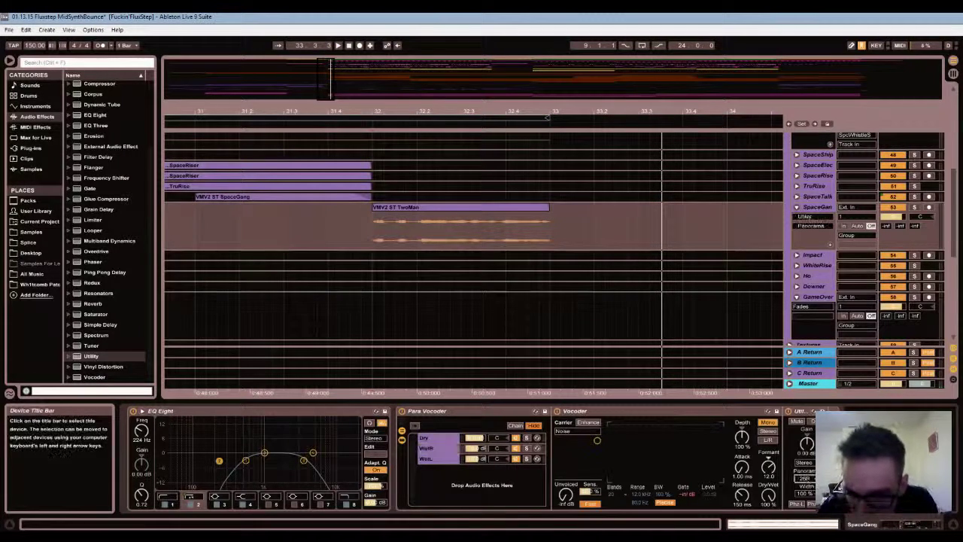
ctrl+click(454, 459)
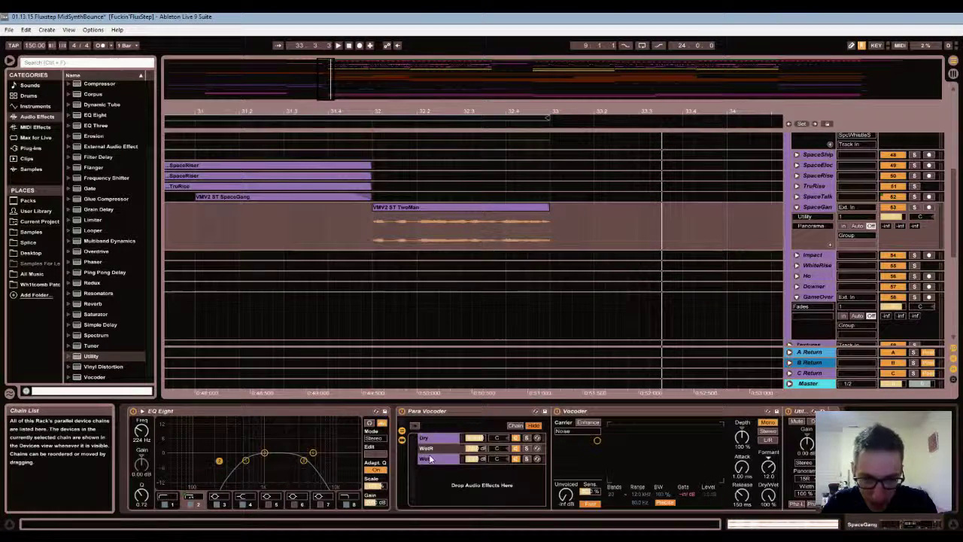
click(769, 476)
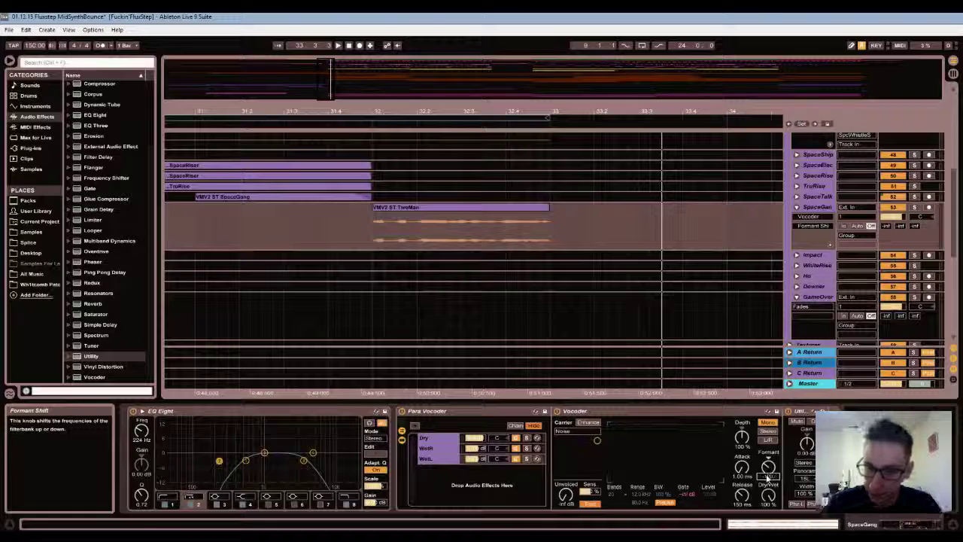
key(space)
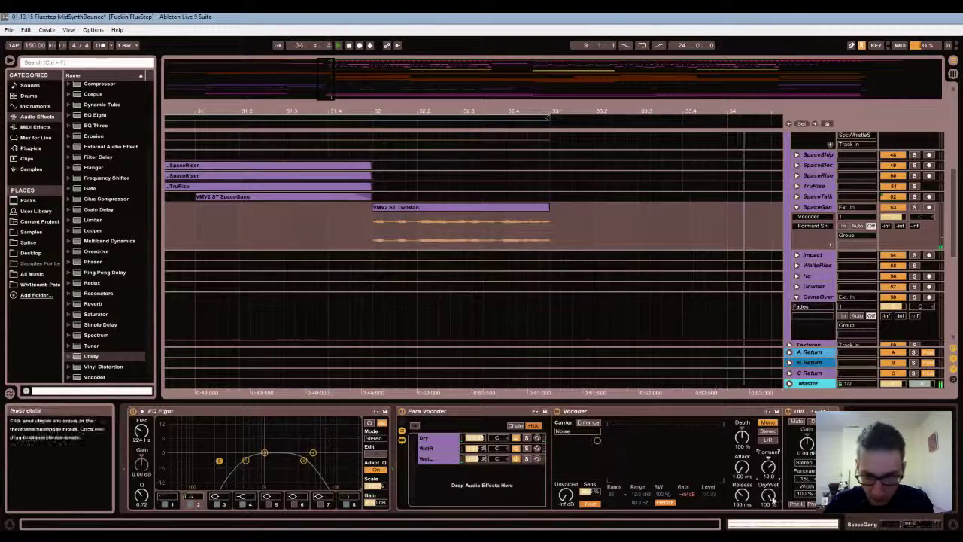
Try a lower Vocoder dry/wet mix on both wet chains while auditioning the phrase, using 50.0% on WetL
click(768, 495)
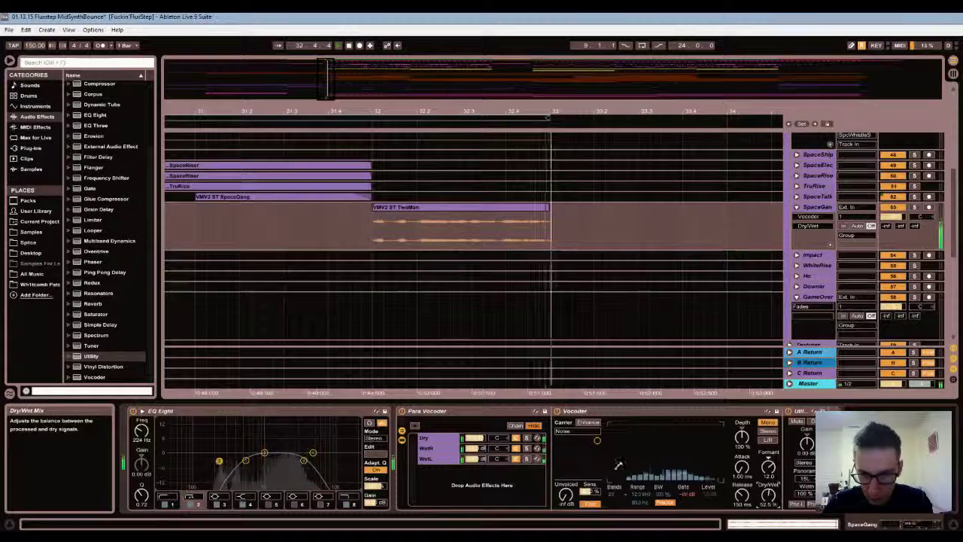
click(442, 455)
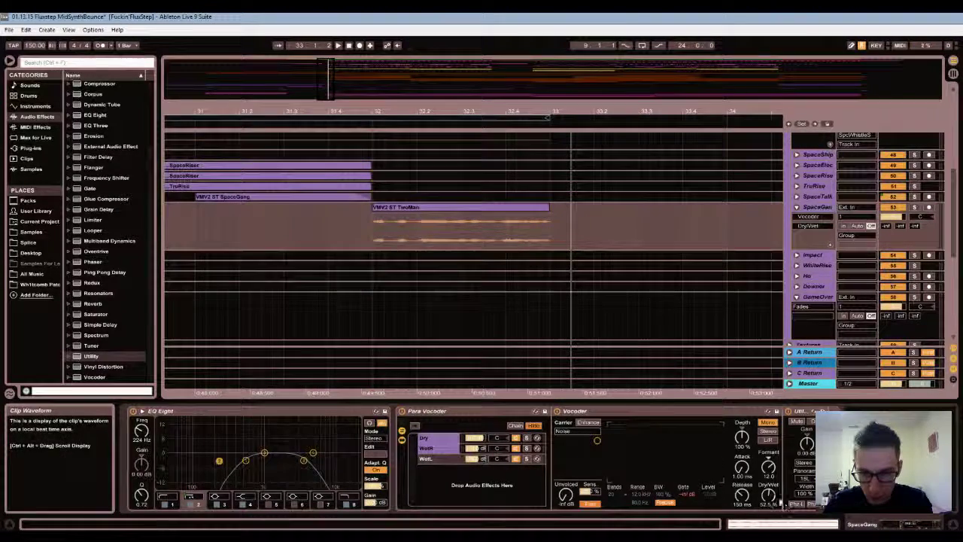
shift+click(443, 458)
key(space)
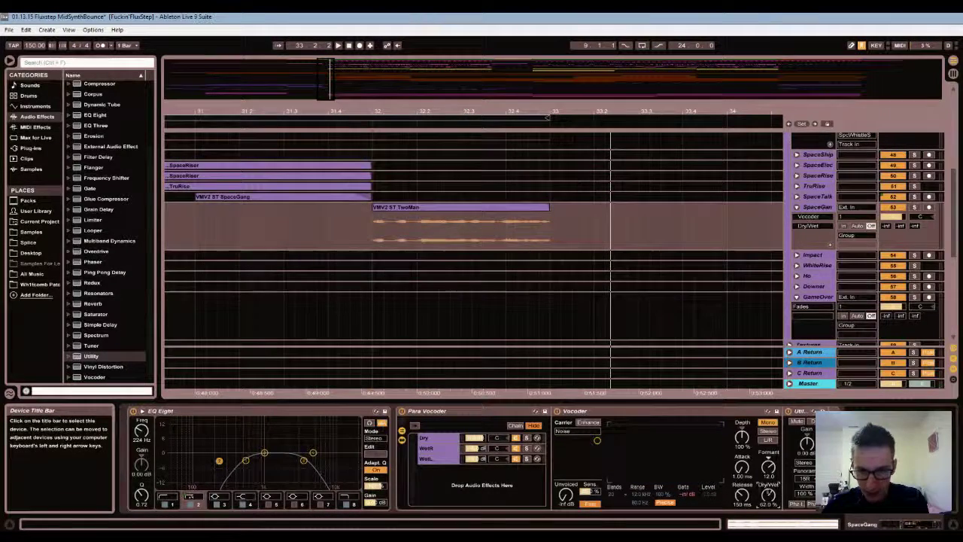
ctrl+click(440, 459)
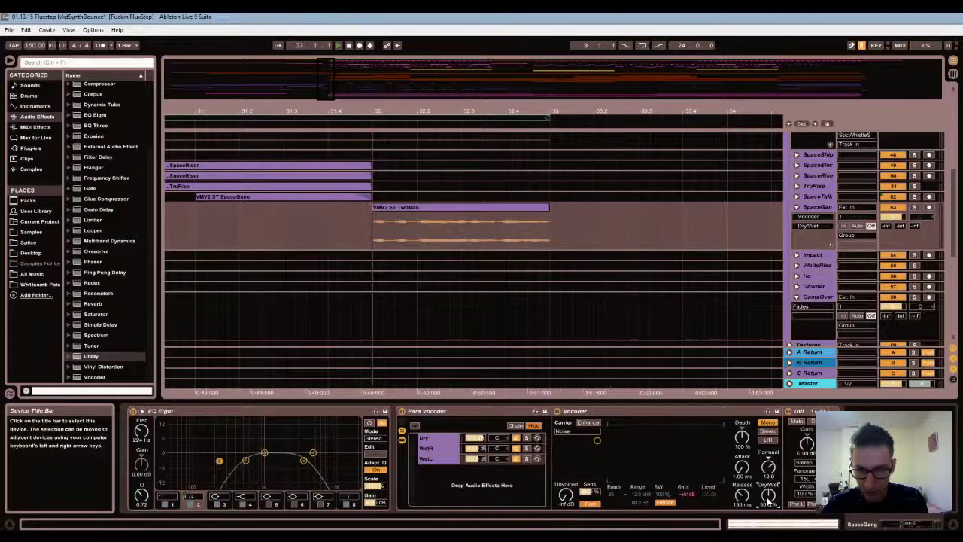
key(space)
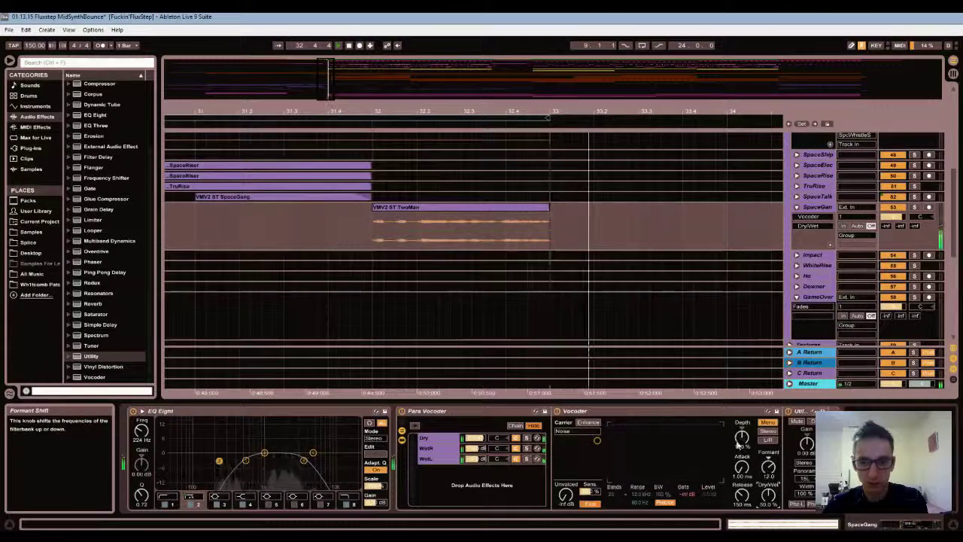
Audition the WetR chain in solo and set its Vocoder output mode to Stereo
click(526, 449)
key(space)
key(space)
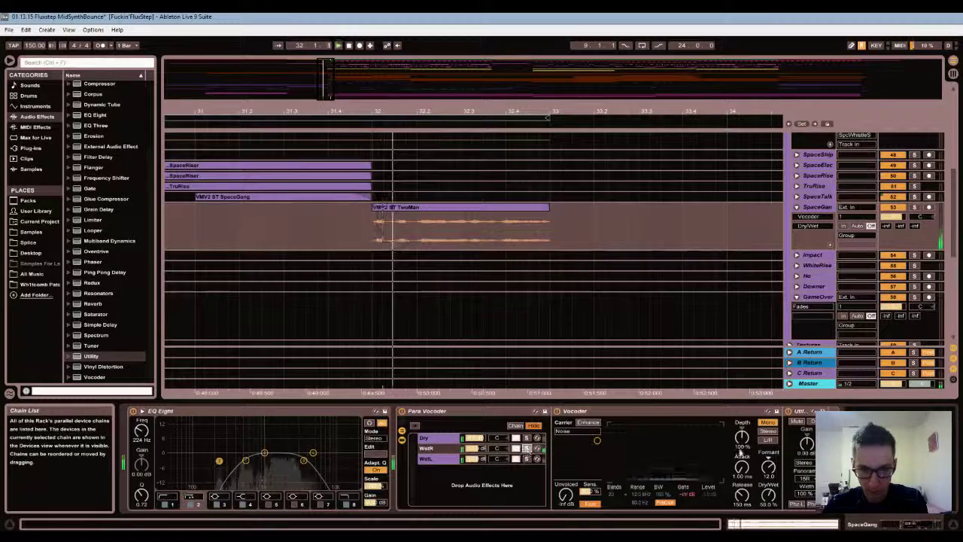
click(767, 431)
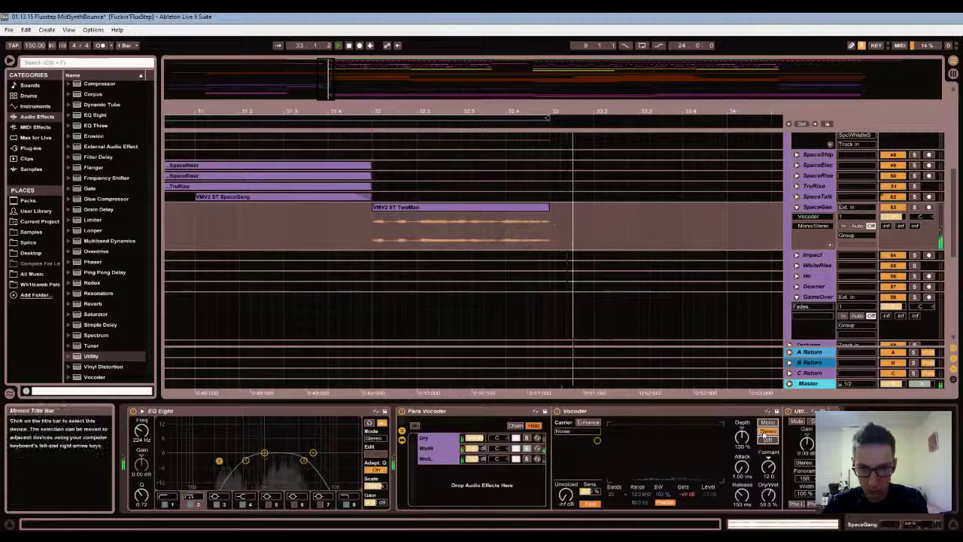
key(space)
key(space)
Compare the WetL chain in solo with the full rack while replaying the TwoMan phrase
click(527, 459)
key(space)
key(space)
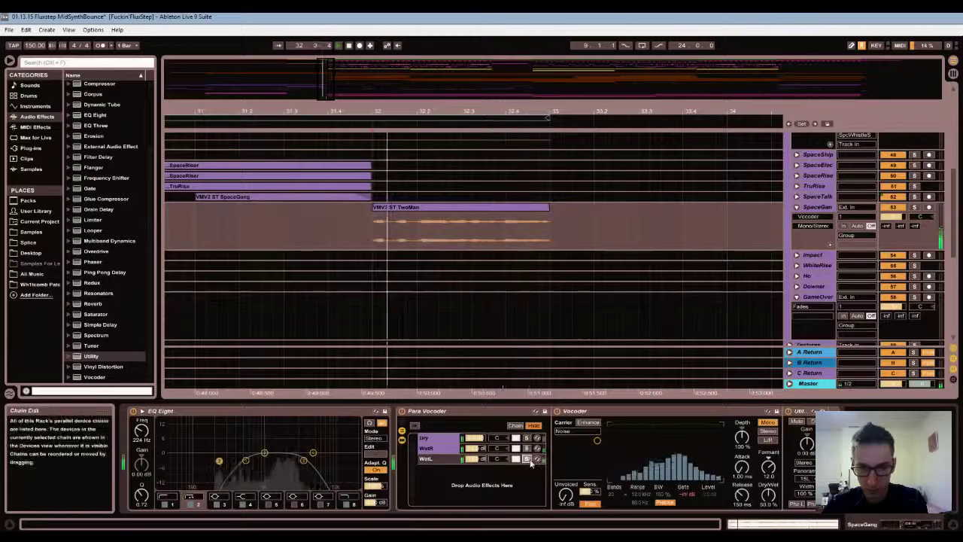
click(526, 460)
key(space)
key(space)
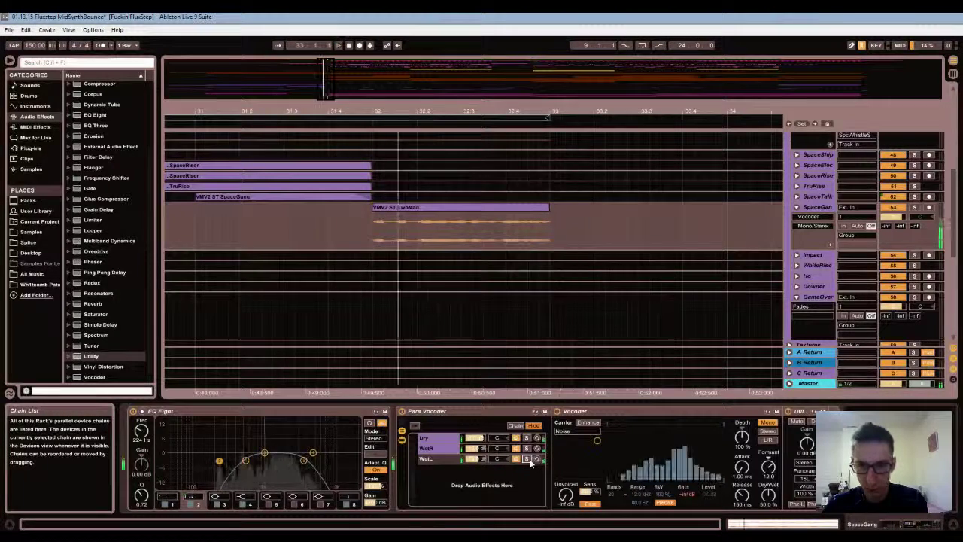
Set the Vocoder dry/wet mix to 100% on WetL and WetR and replay the phrase
click(767, 502)
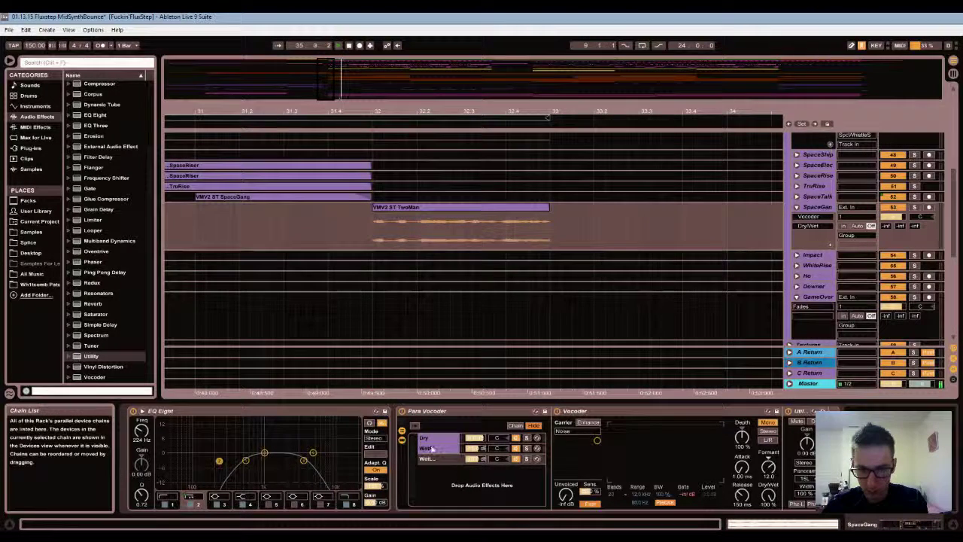
key(space)
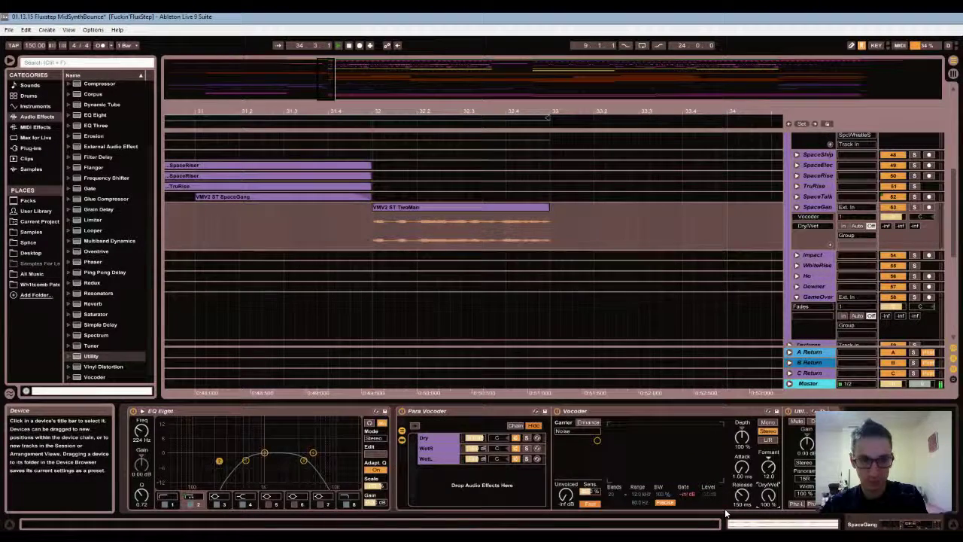
Duplicate the Dry chain in the Para Vocoder rack and rename the copy OctDwn
key(space)
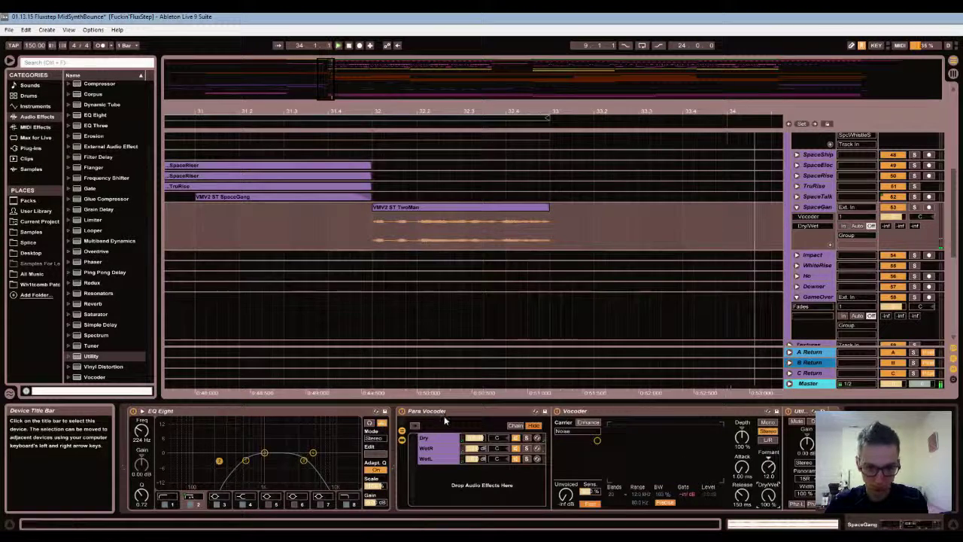
click(432, 444)
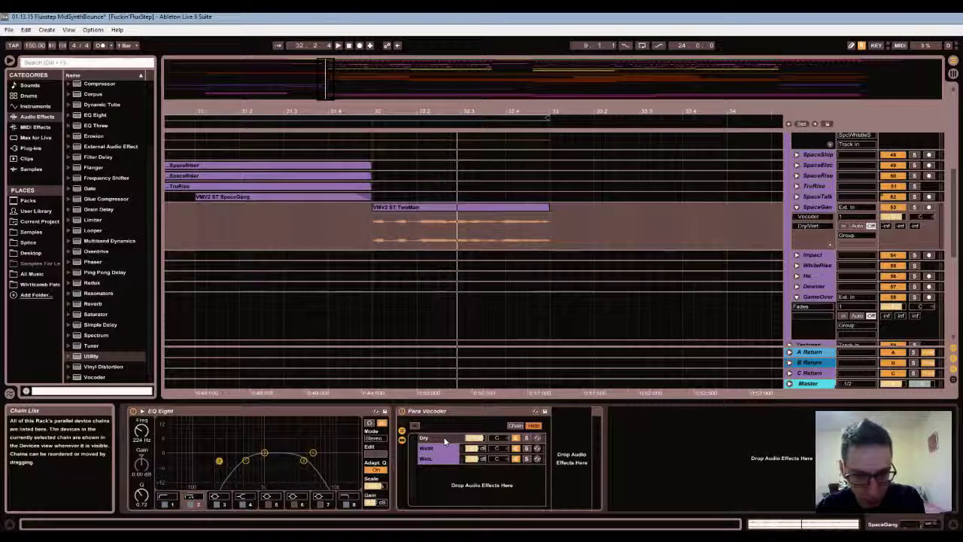
key(ctrl+d)
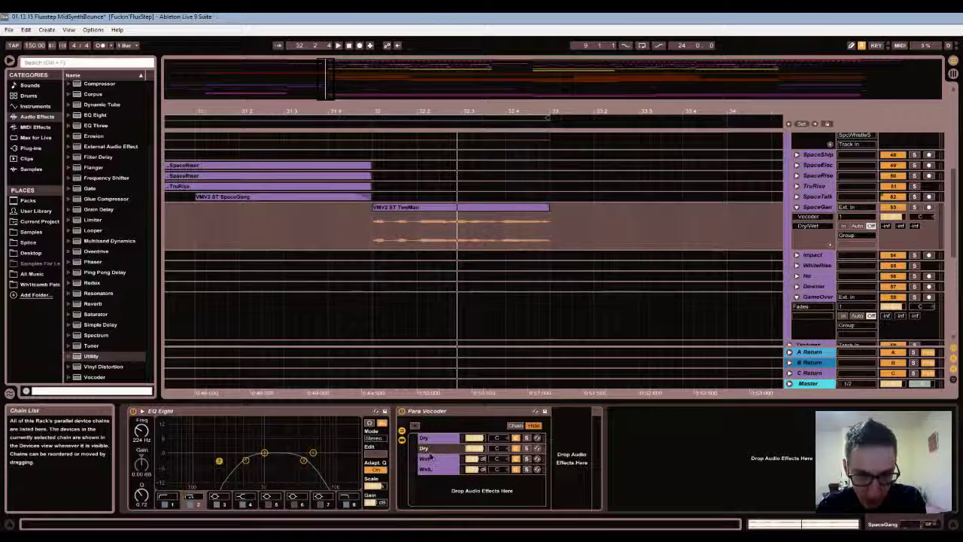
key(ctrl+r)
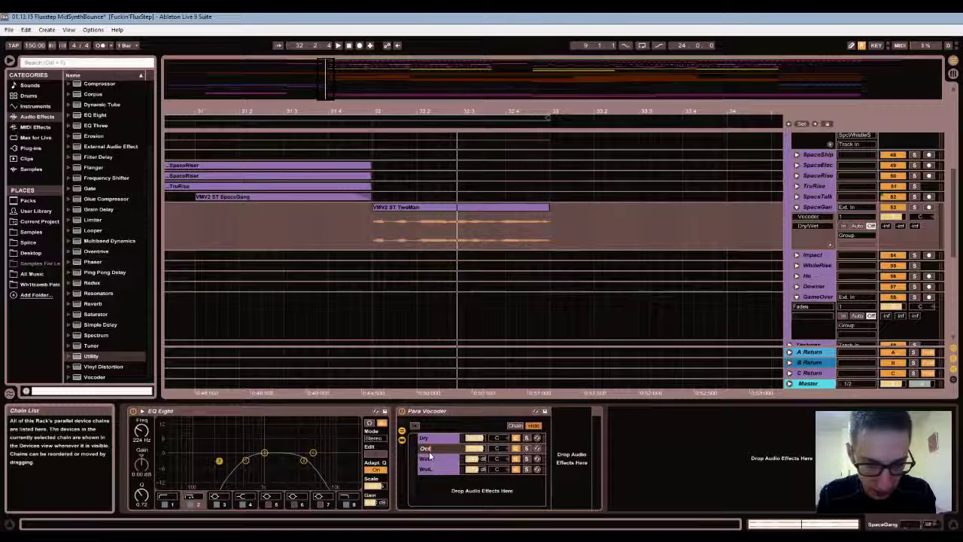
text(OctDown)
key(Return)
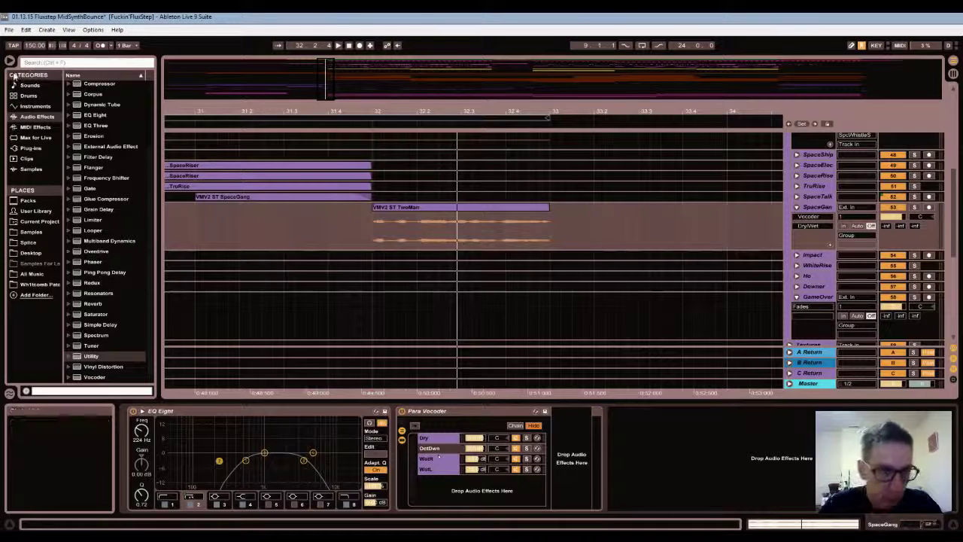
Try a Utility on the OctDwn chain, undo it, and browse the audio effects for an alternative
drag(94, 356, 441, 450)
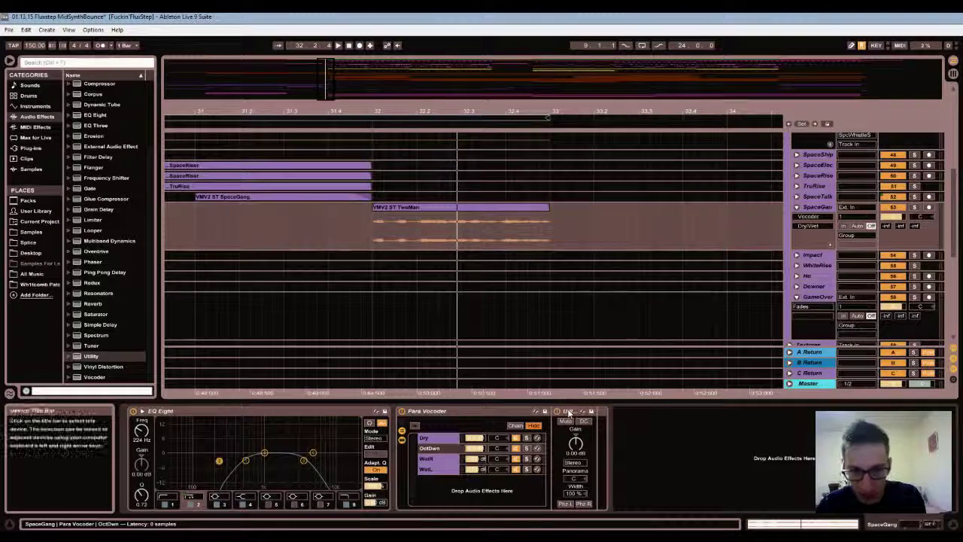
key(ctrl+z)
click(111, 282)
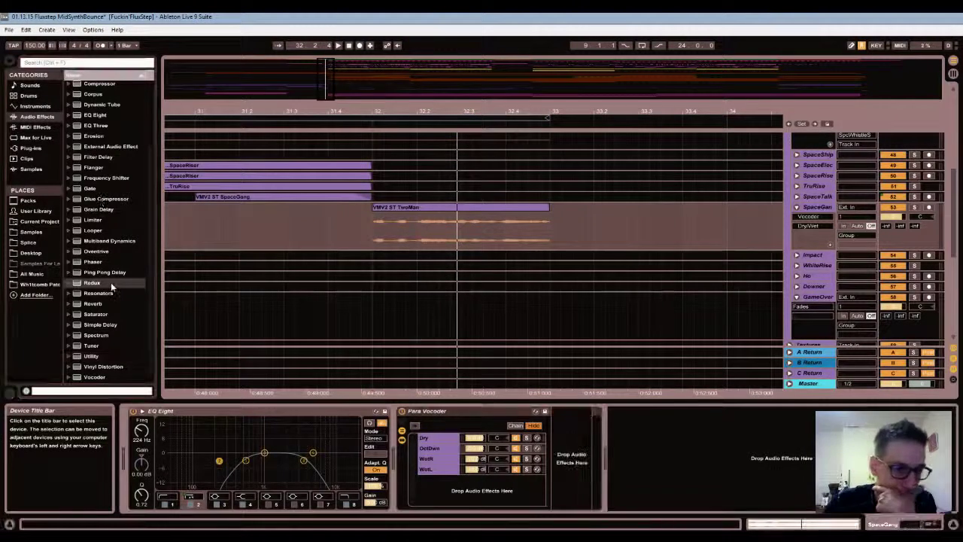
scroll(115, 284, up, 3)
scroll(115, 285, up, 1)
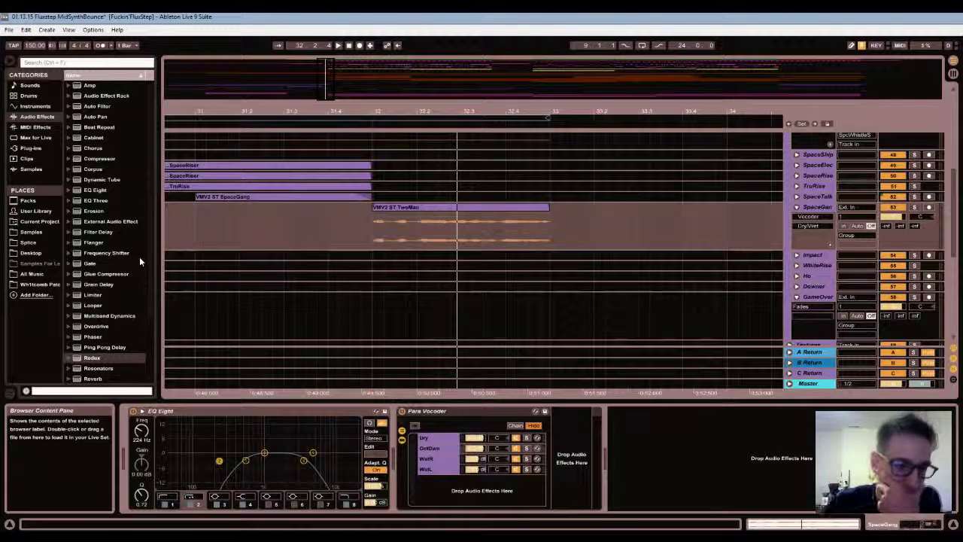
scroll(137, 258, down, 4)
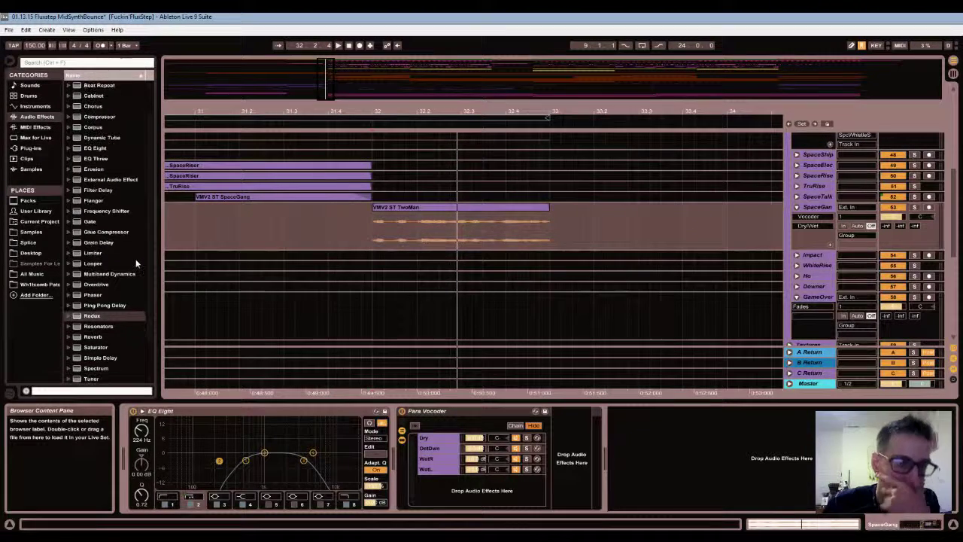
scroll(137, 262, down, 3)
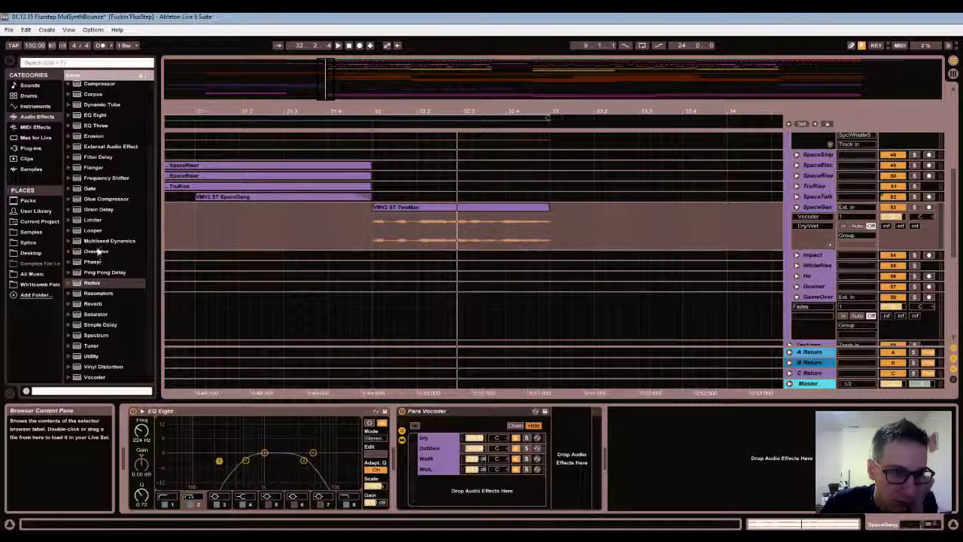
scroll(100, 240, up, 5)
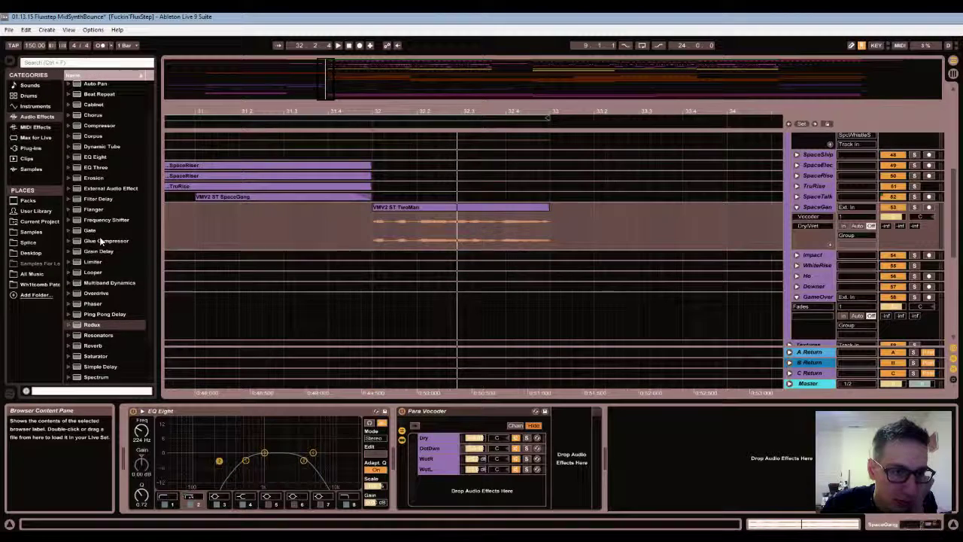
scroll(100, 240, up, 2)
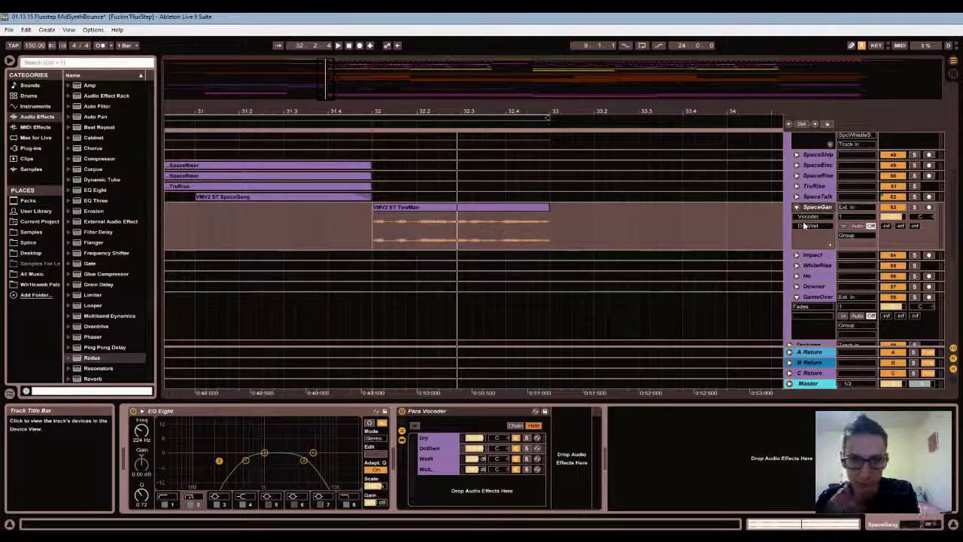
Duplicate the SpaceGang track, delete the Para Vocoder rack from the copy and audition the copy in solo
key(ctrl+d)
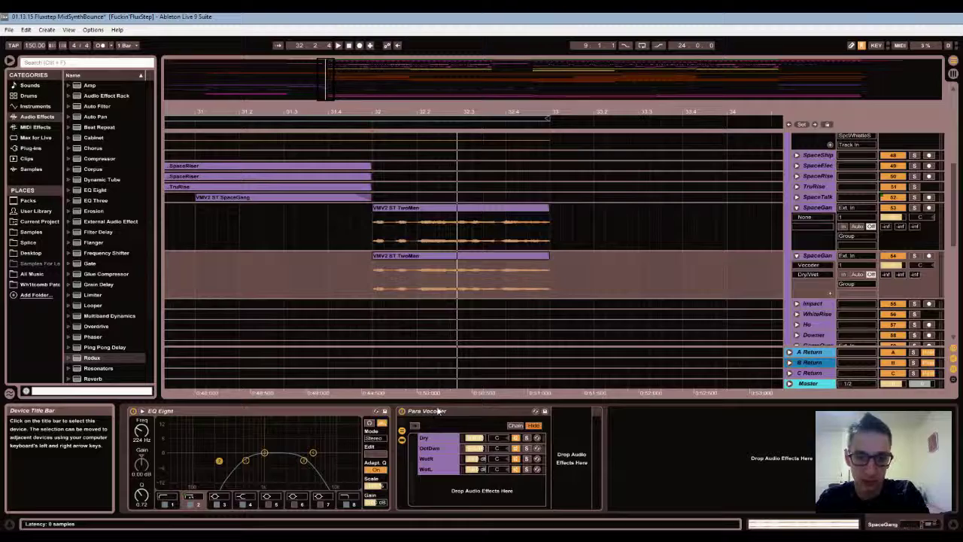
key(Delete)
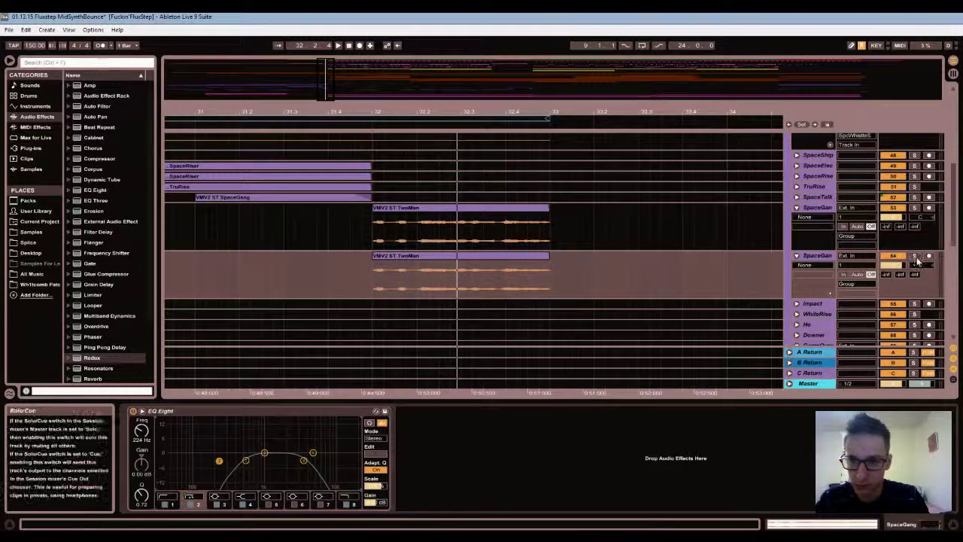
key(space)
Set the duplicated TwoMan clip's gain to -20.0 dB and its transposition to -12 st, and play it
double_click(407, 256)
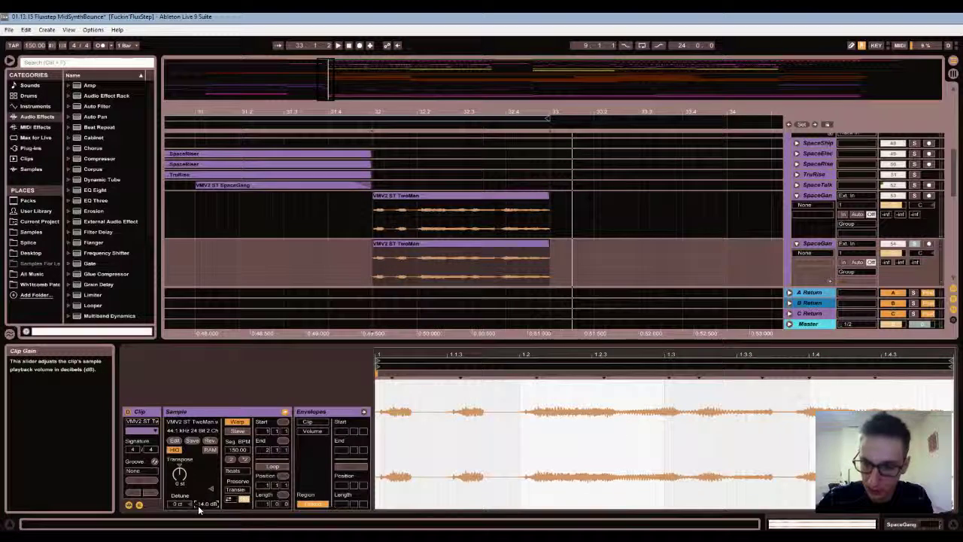
drag(200, 510, 199, 526)
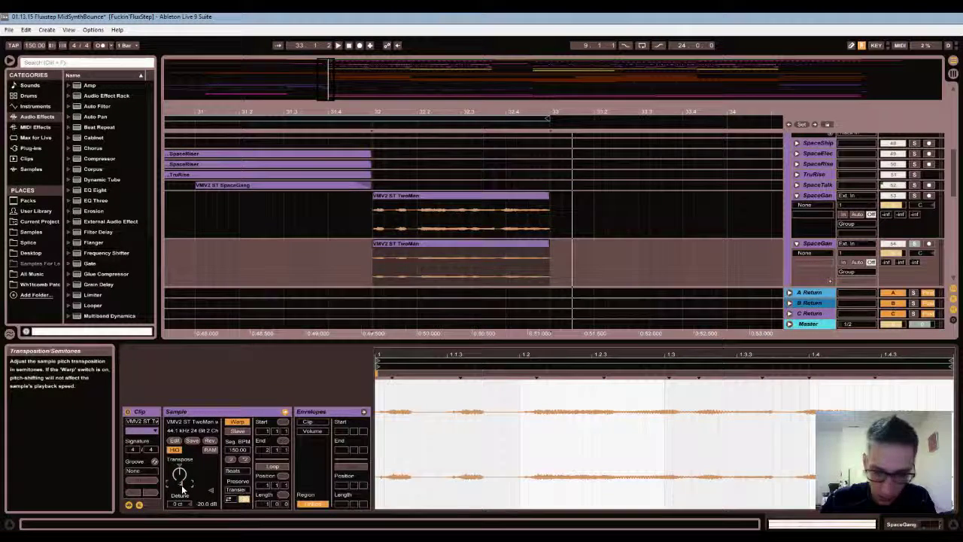
key(space)
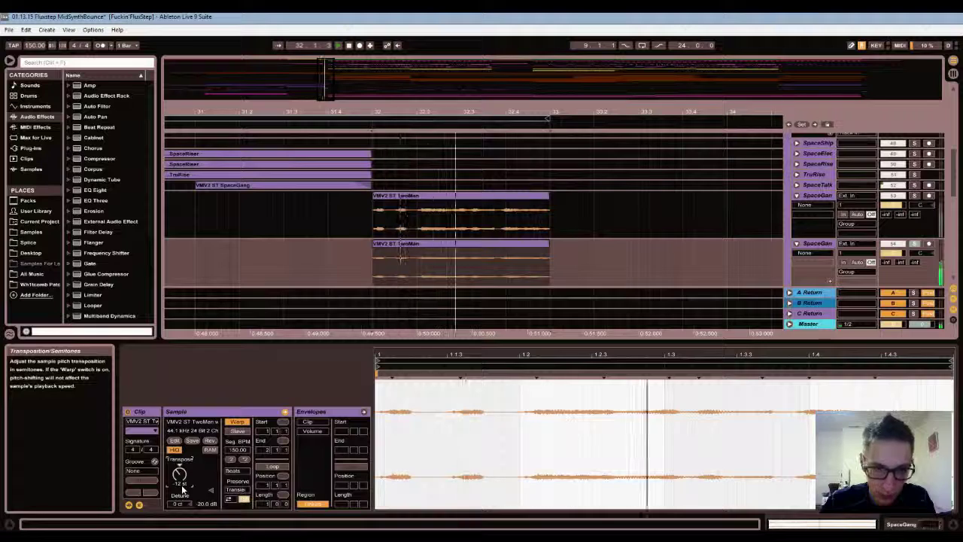
key(space)
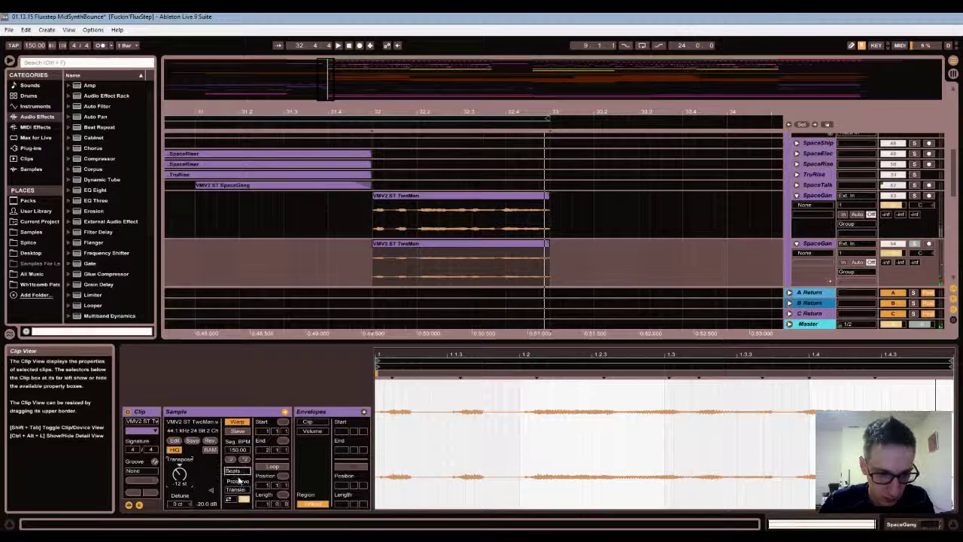
Set the duplicated TwoMan clip's warp mode to Complex and replay the phrase
click(238, 472)
click(246, 514)
key(space)
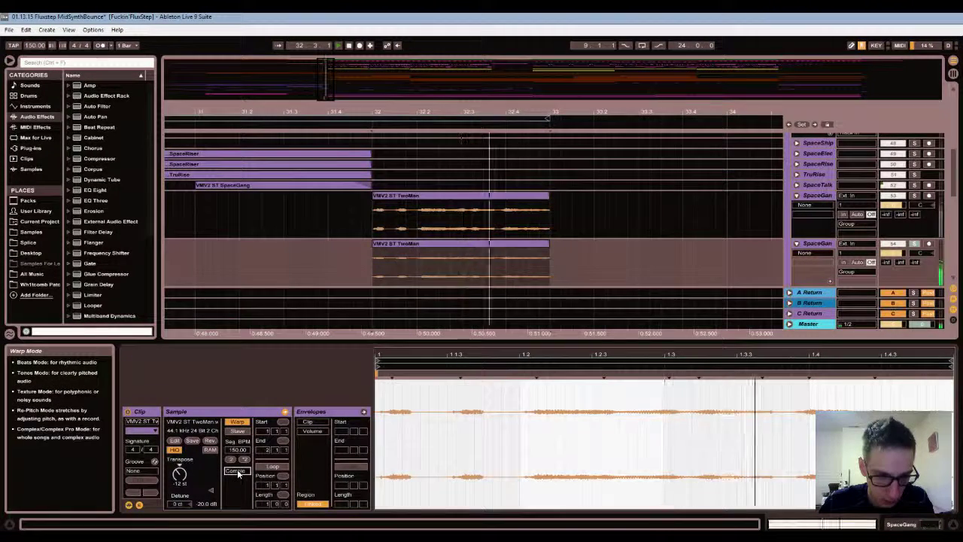
key(space)
key(space)
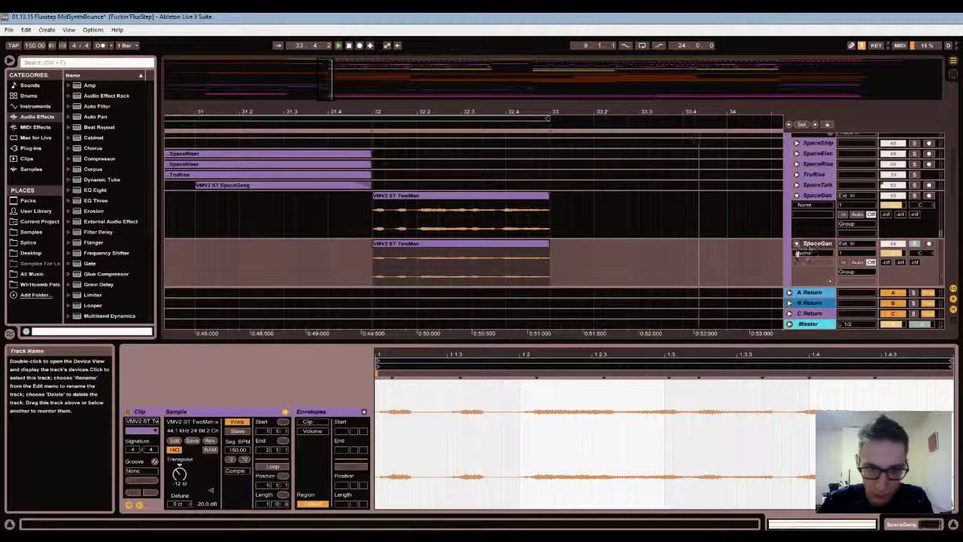
Reshape the duplicate track's EQ Eight with a low cut around 170 Hz, a lower high cut and band 3 at 335 Hz, 2.85 dB
click(817, 243)
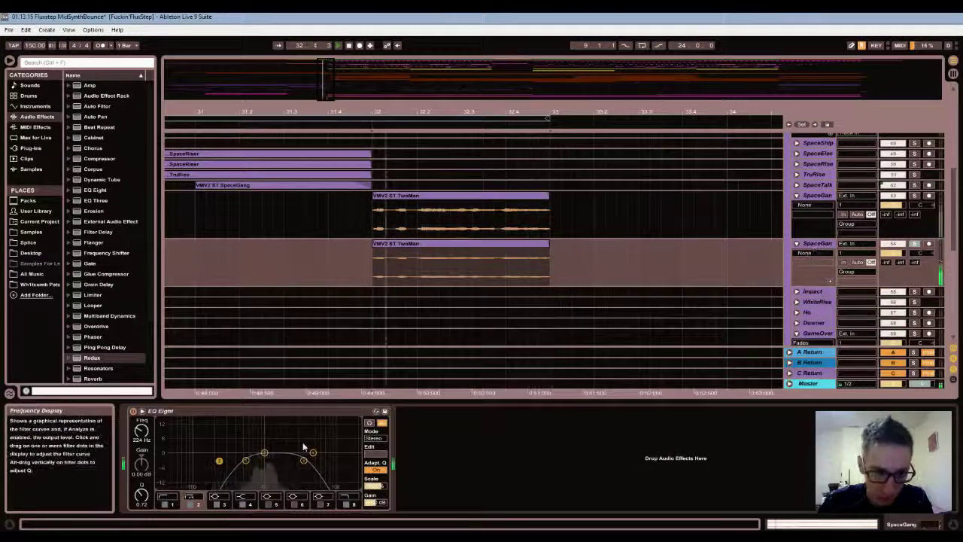
drag(270, 456, 210, 464)
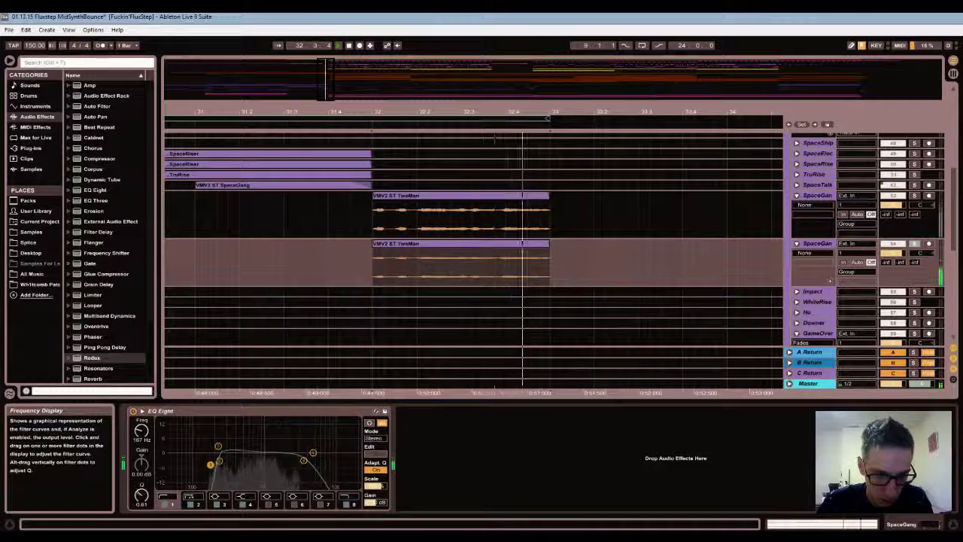
drag(309, 470, 213, 446)
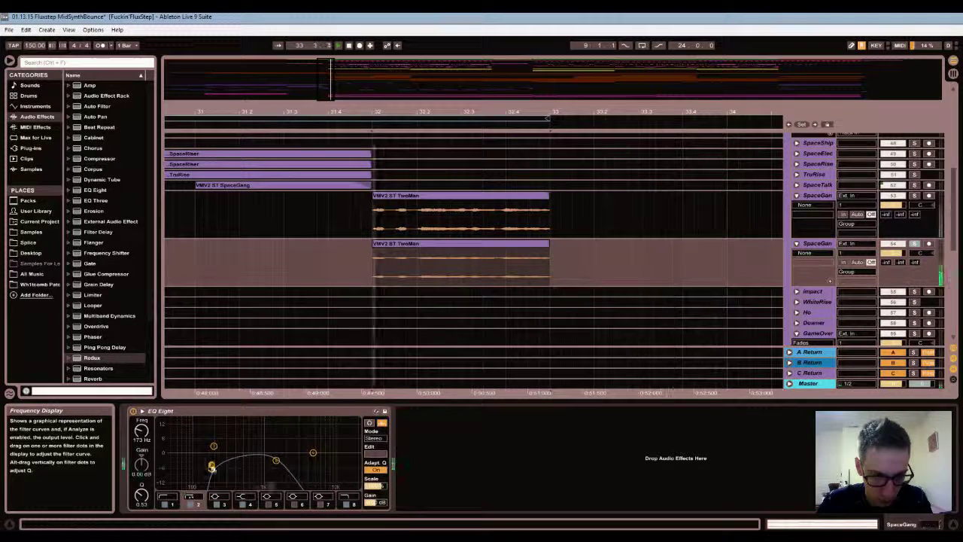
drag(202, 462, 211, 466)
click(230, 445)
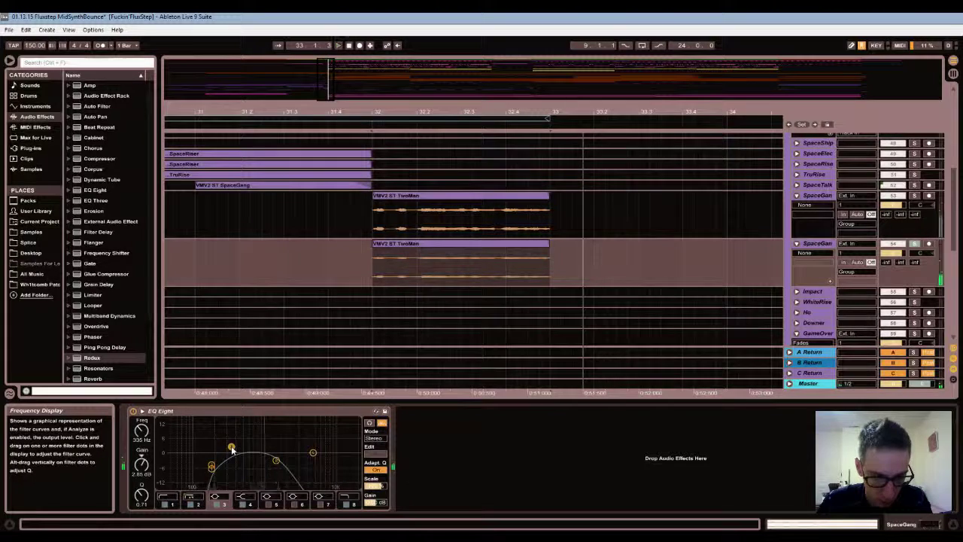
Audition the original and octave-down SpaceGang tracks together in the full mix, replaying from around bar 31
key(space)
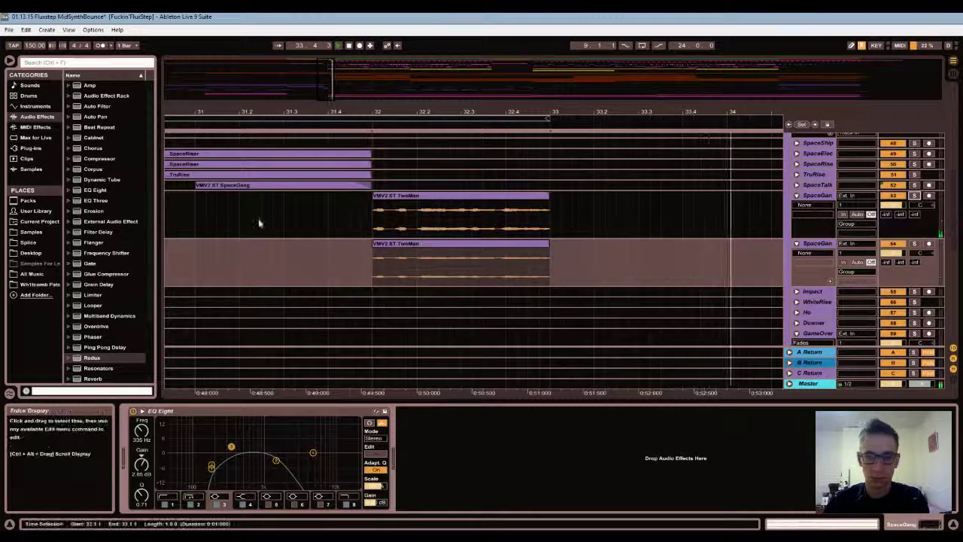
click(199, 228)
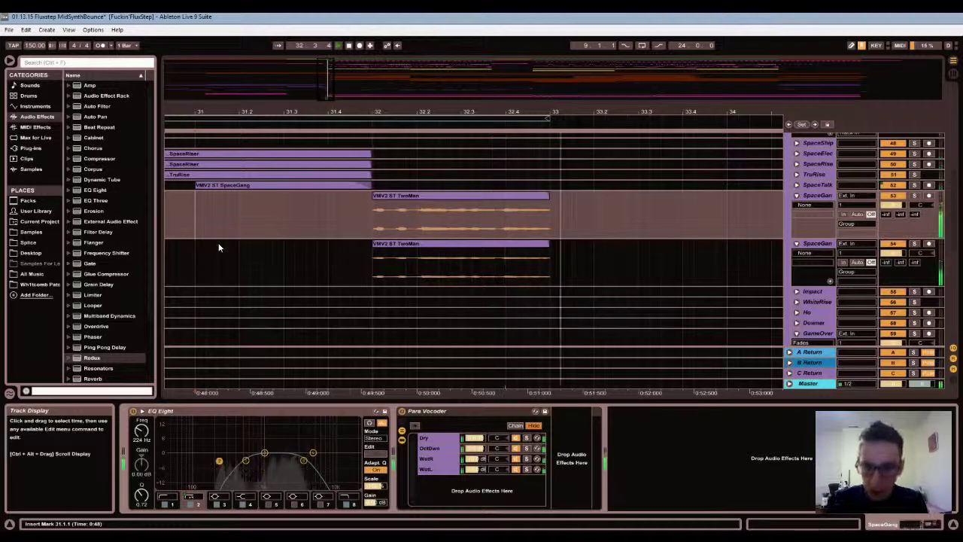
click(188, 206)
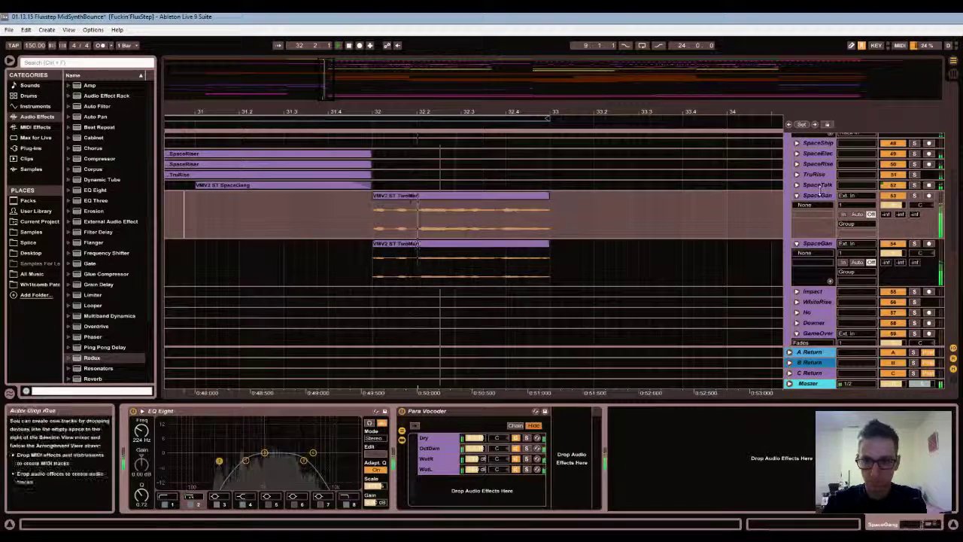
Insert a new audio track below the two SpaceGang tracks and set its input to Resampling
click(814, 245)
click(811, 196)
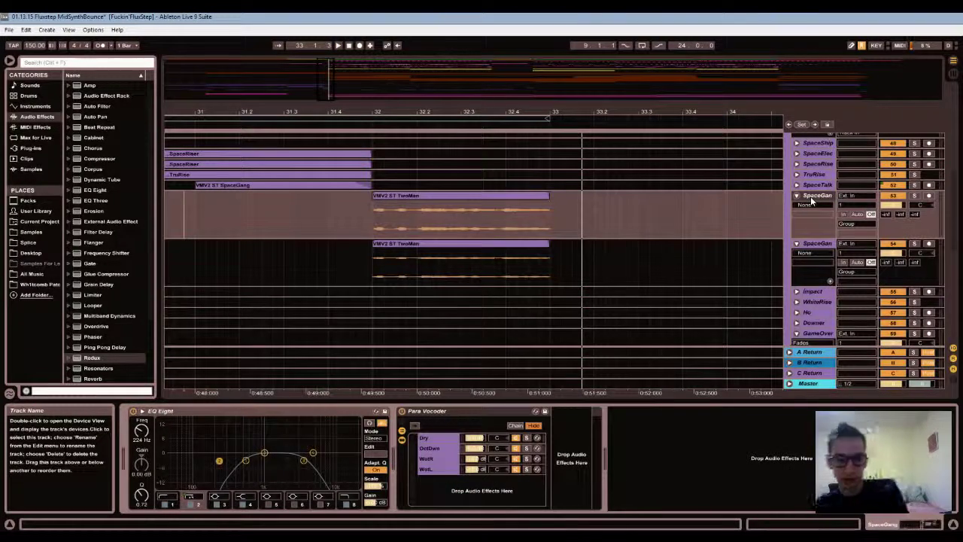
key(ctrl+t)
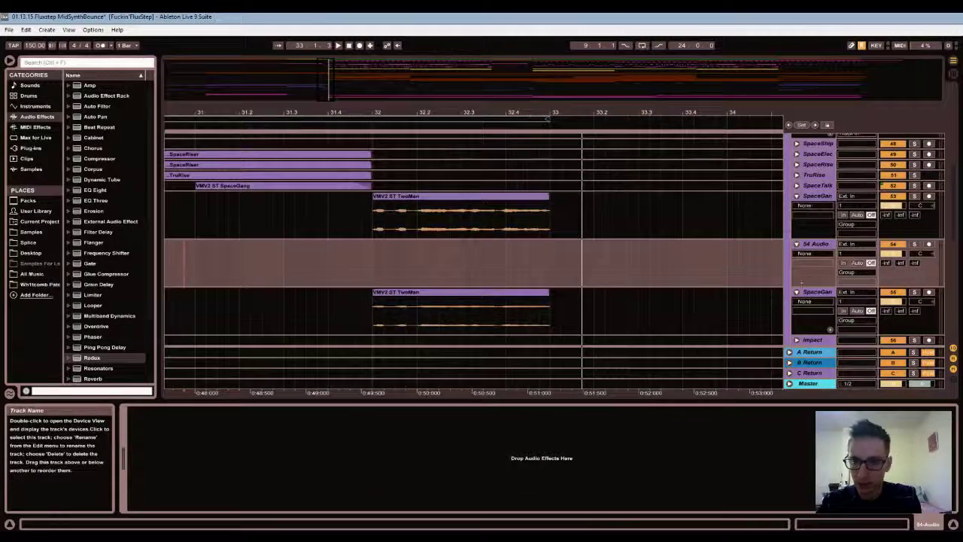
click(813, 244)
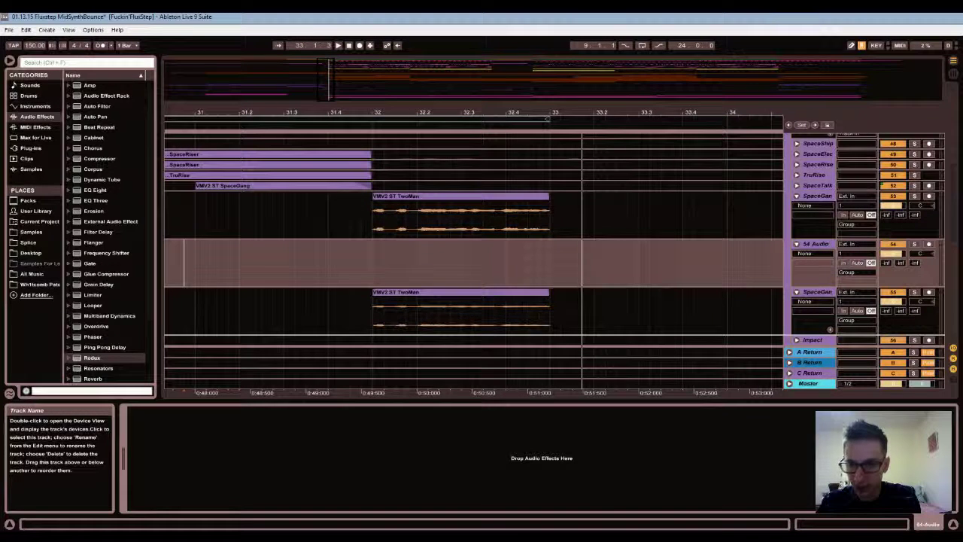
key(space)
click(857, 292)
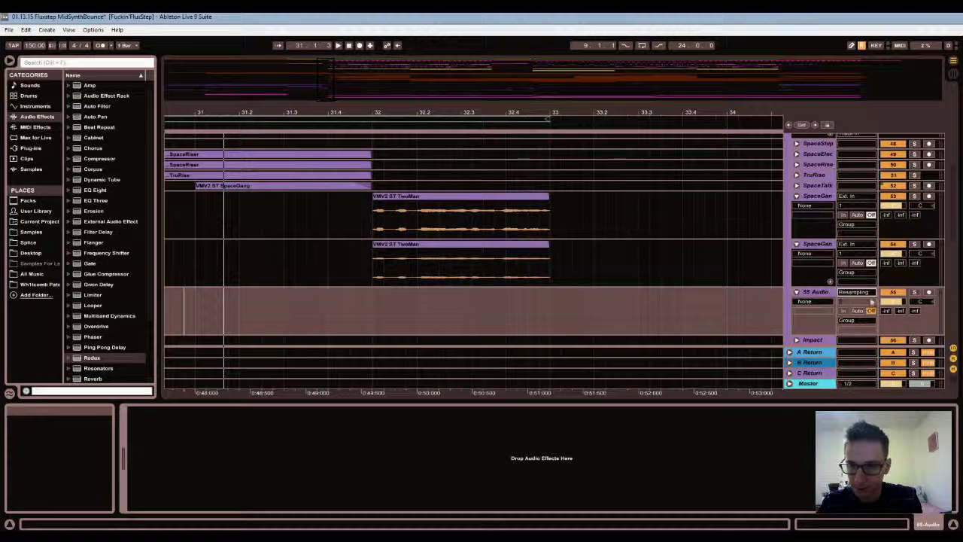
Record the two soloed SpaceGang tracks onto the armed resampling track, from bar 32 until just past bar 33
click(914, 244)
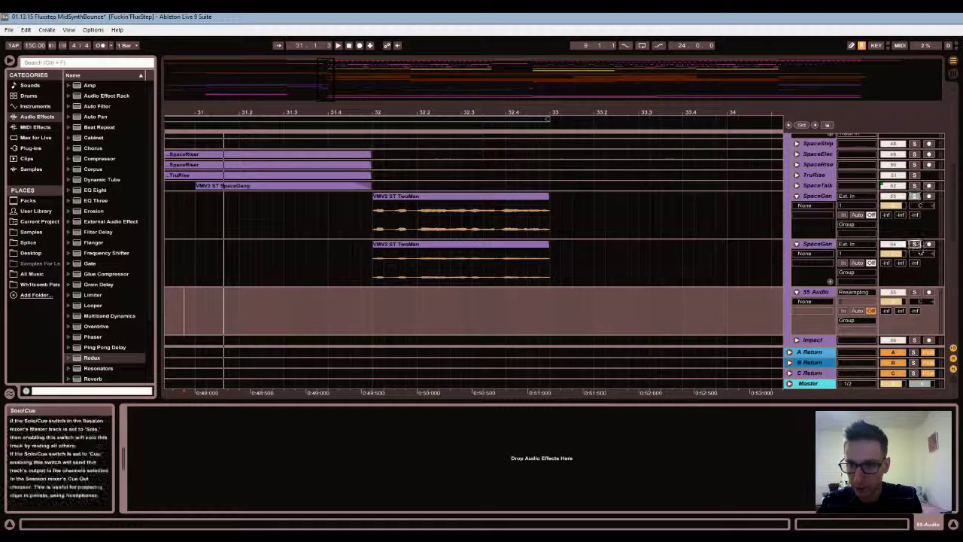
click(930, 293)
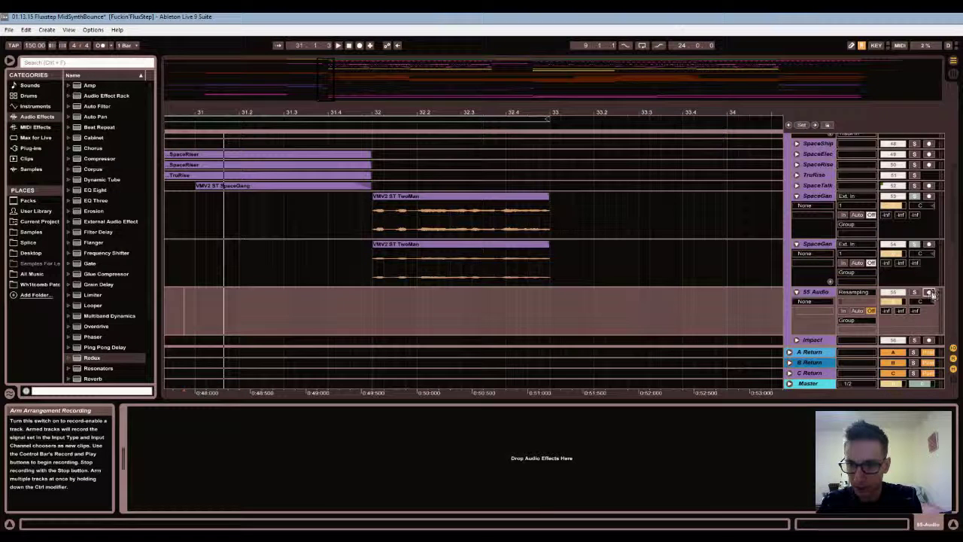
click(367, 300)
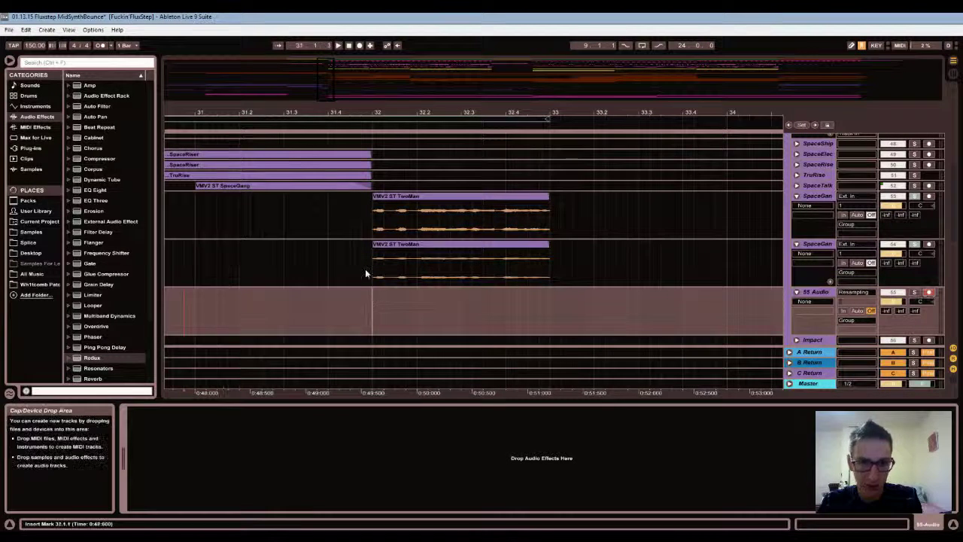
click(360, 46)
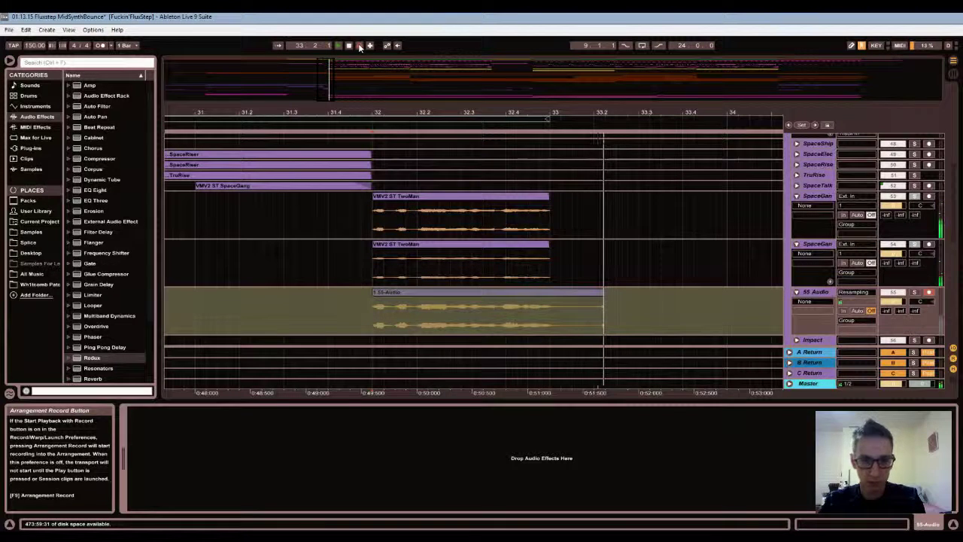
key(space)
Rename the resampled audio track as SpaceGang and fold the two source SpaceGang tracks above it
click(823, 211)
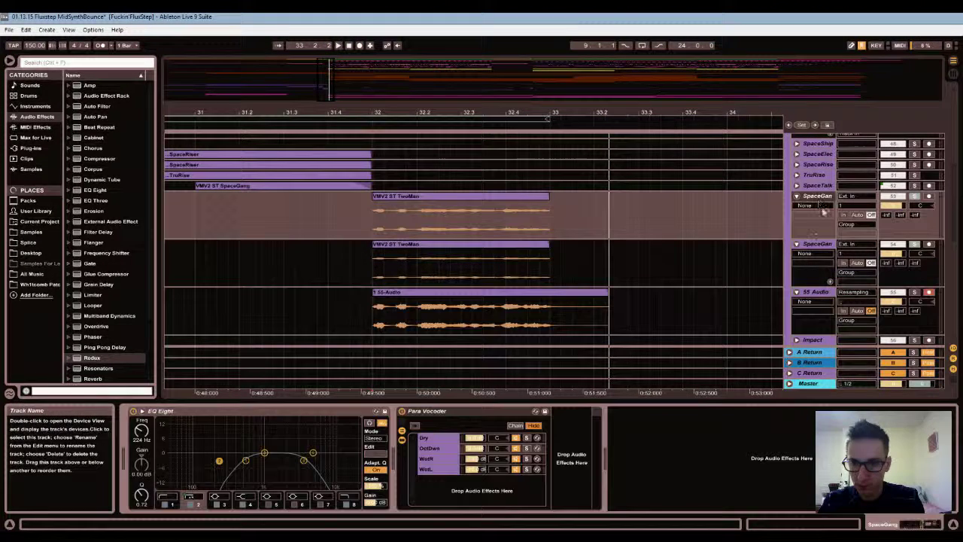
click(809, 293)
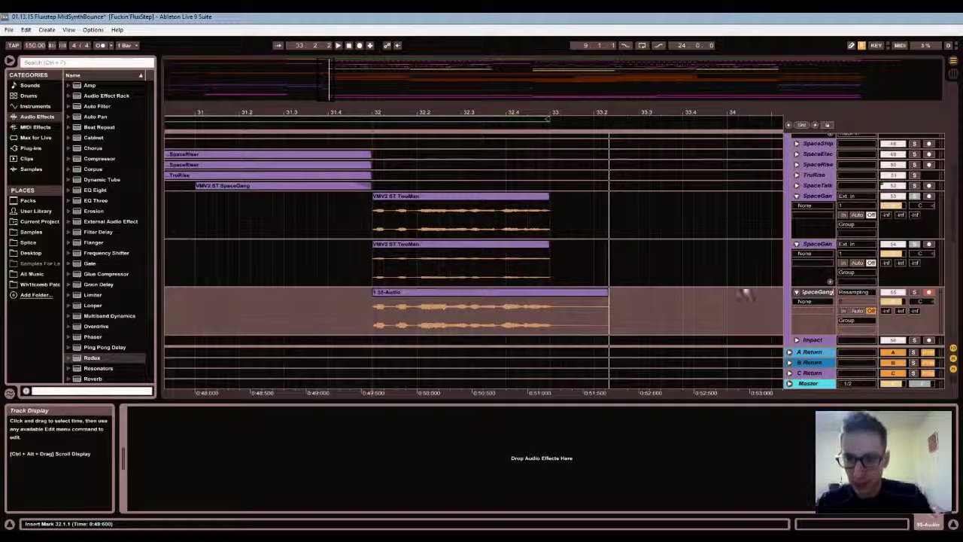
click(796, 243)
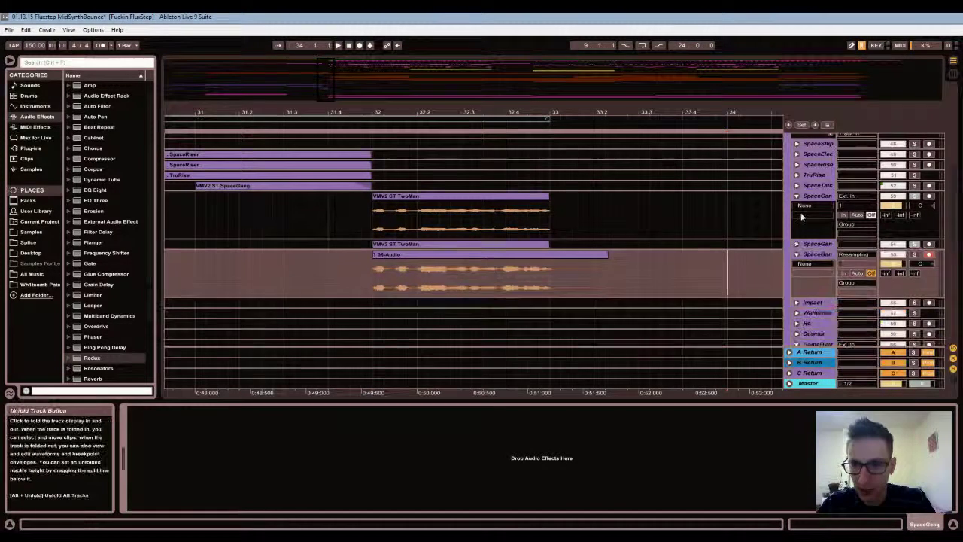
click(796, 196)
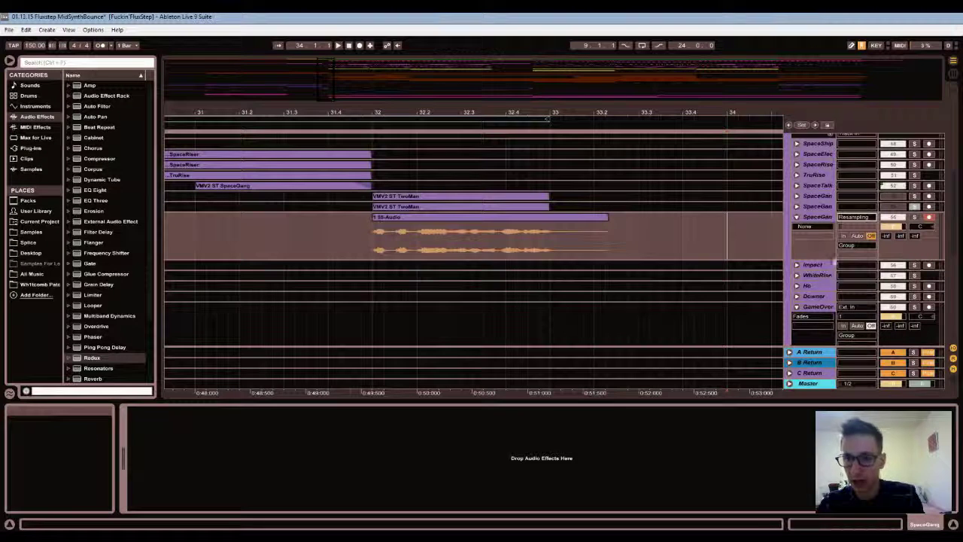
Set the resampled track's input to No Input and play it soloed from bar 32, checking its level in the Session mixer
click(857, 216)
click(858, 227)
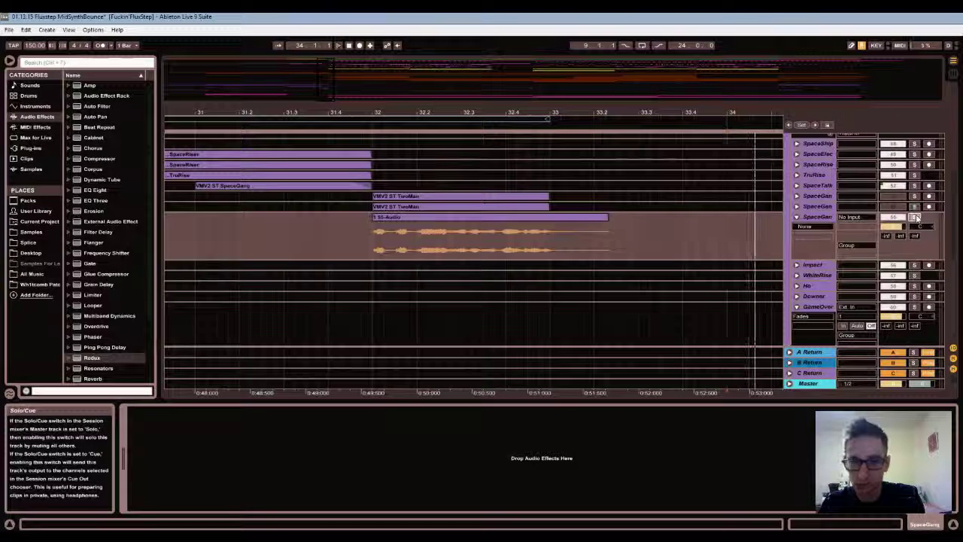
key(space)
click(374, 242)
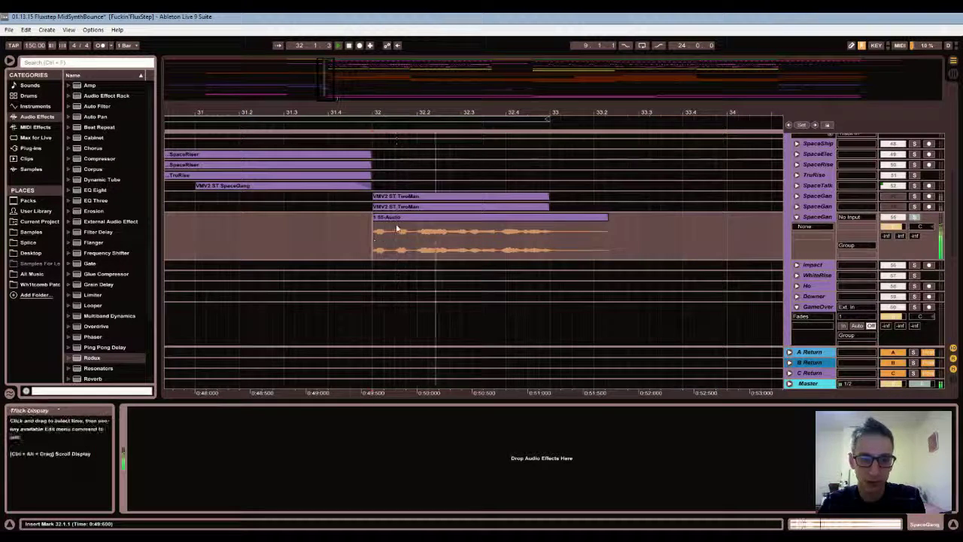
key(Tab)
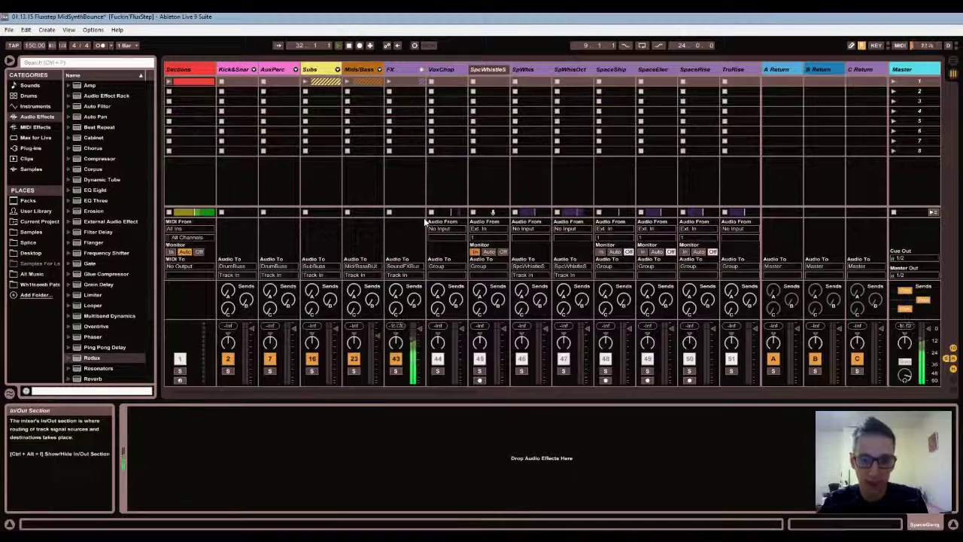
key(Tab)
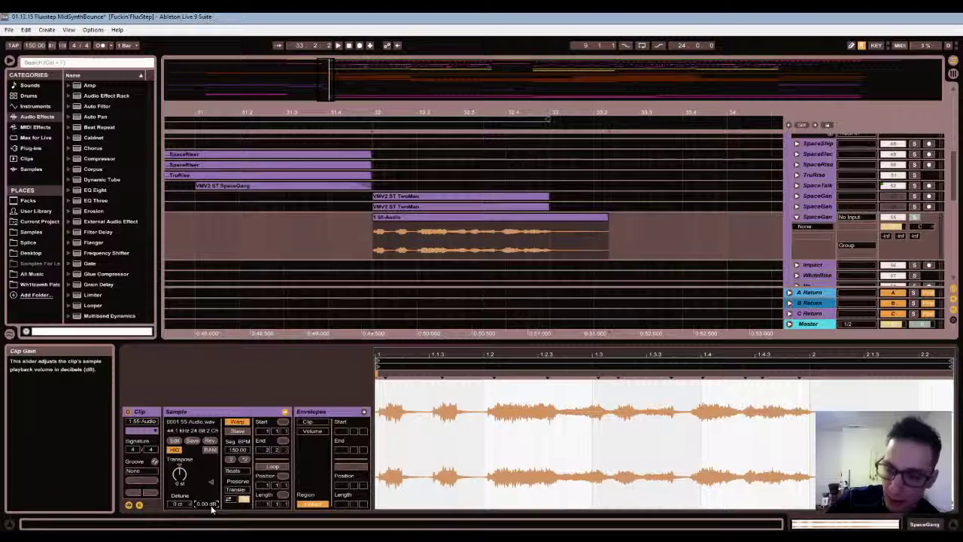
Lower the resampled clip's gain to -6.00 dB, checking the level in the Session mixer during playback
key(space)
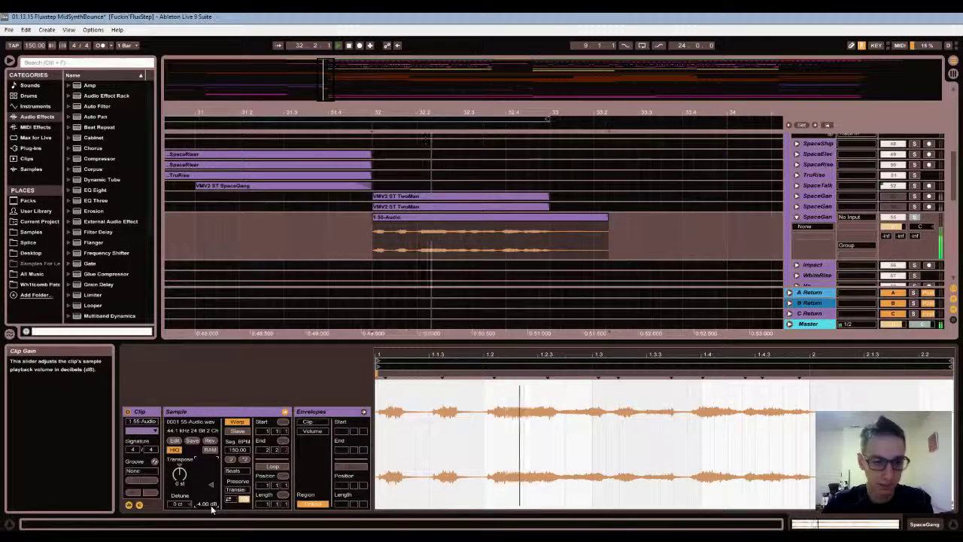
key(Tab)
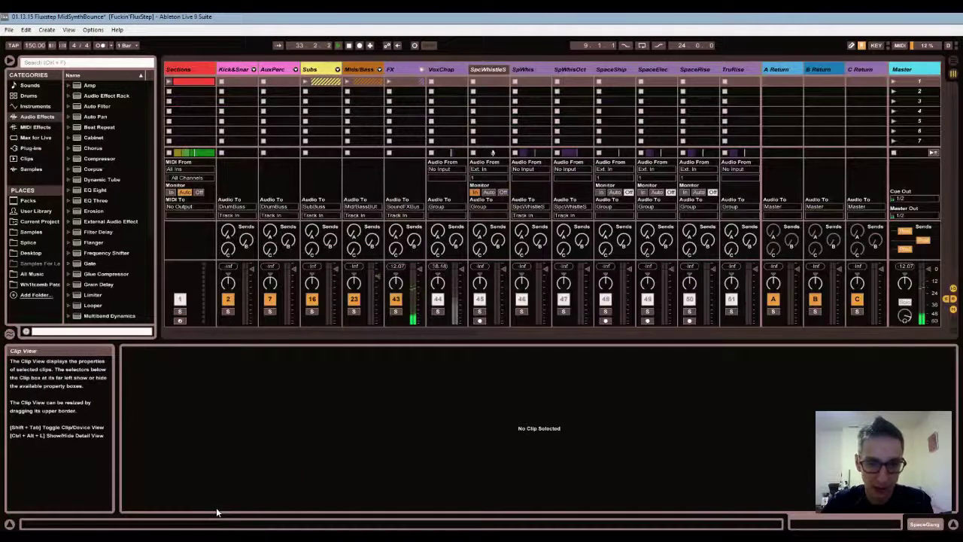
key(Tab)
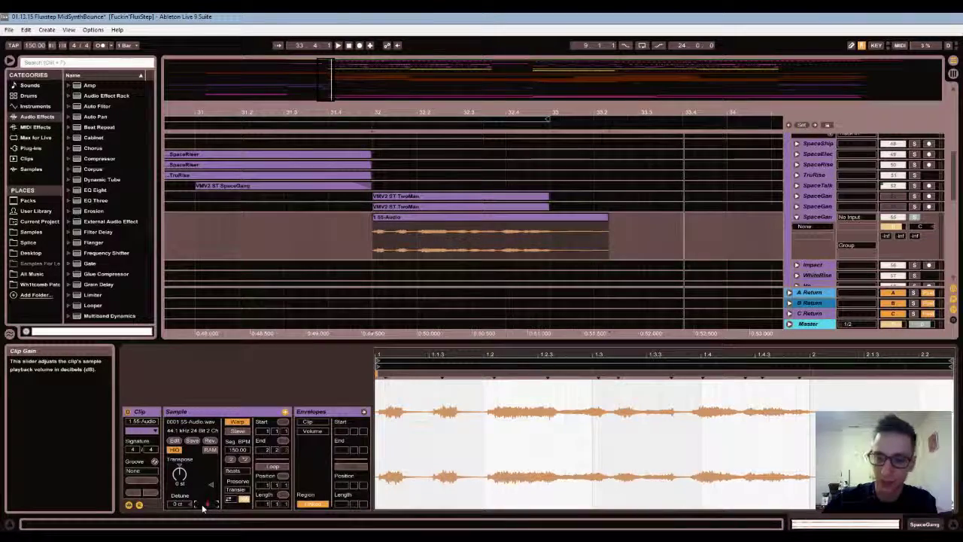
key(Tab)
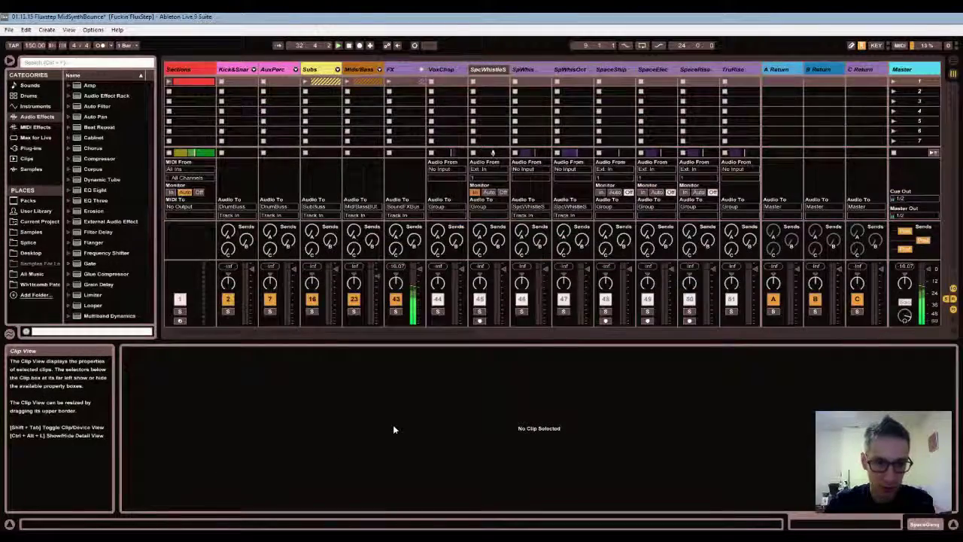
key(Tab)
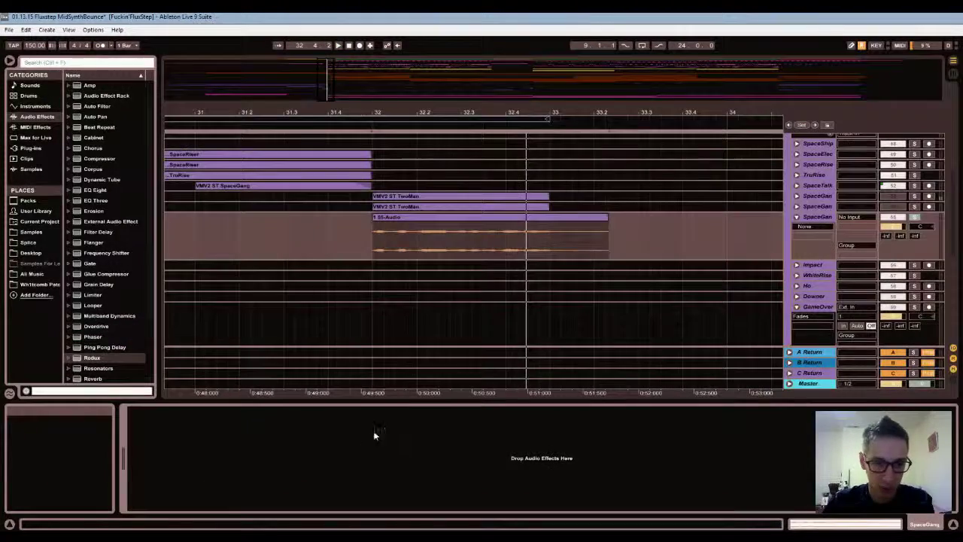
double_click(488, 226)
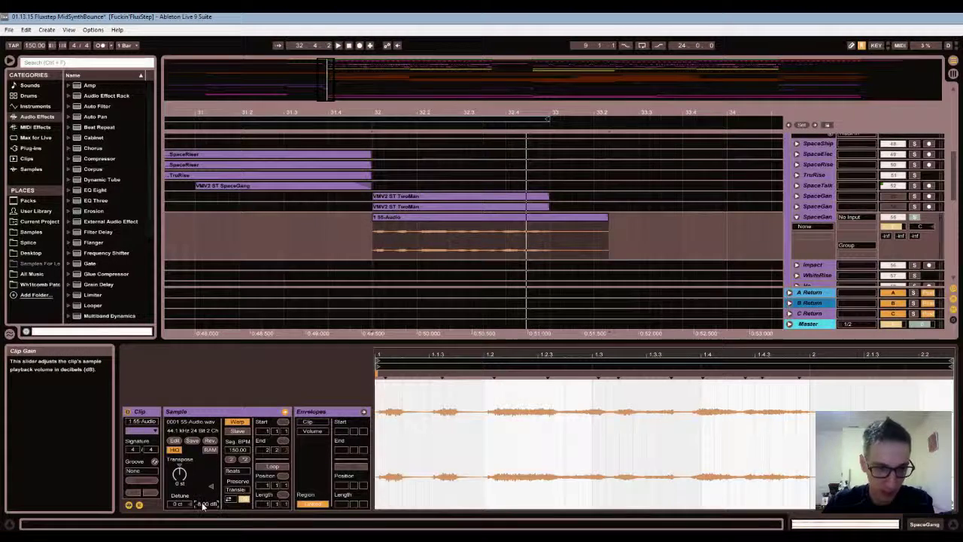
key(space)
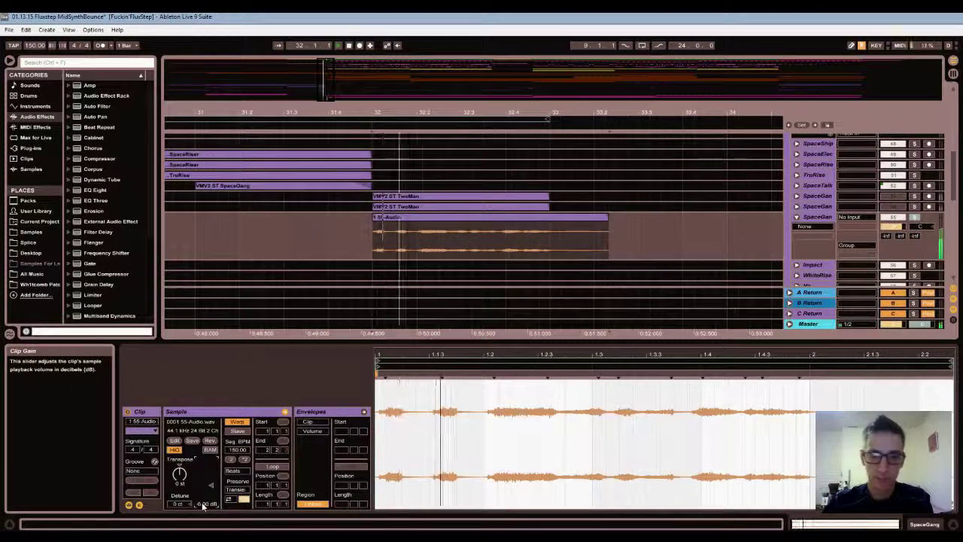
Unsolo the resampled track and audition it in the full mix, replaying from 30.4.3
click(205, 220)
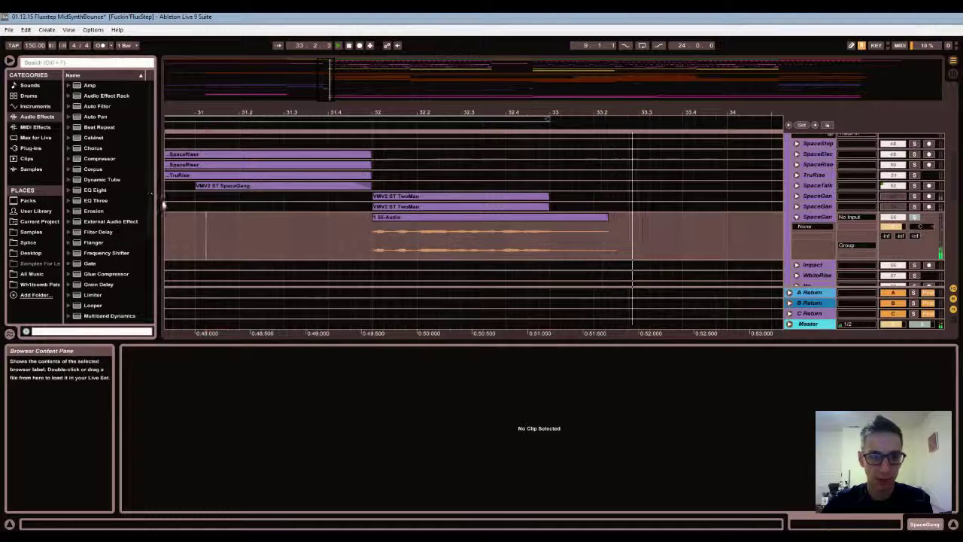
click(174, 226)
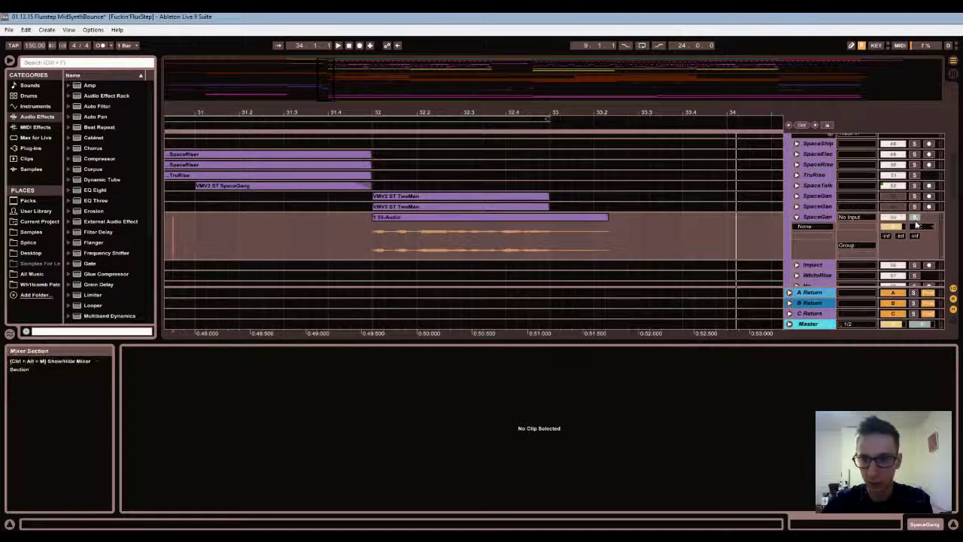
key(space)
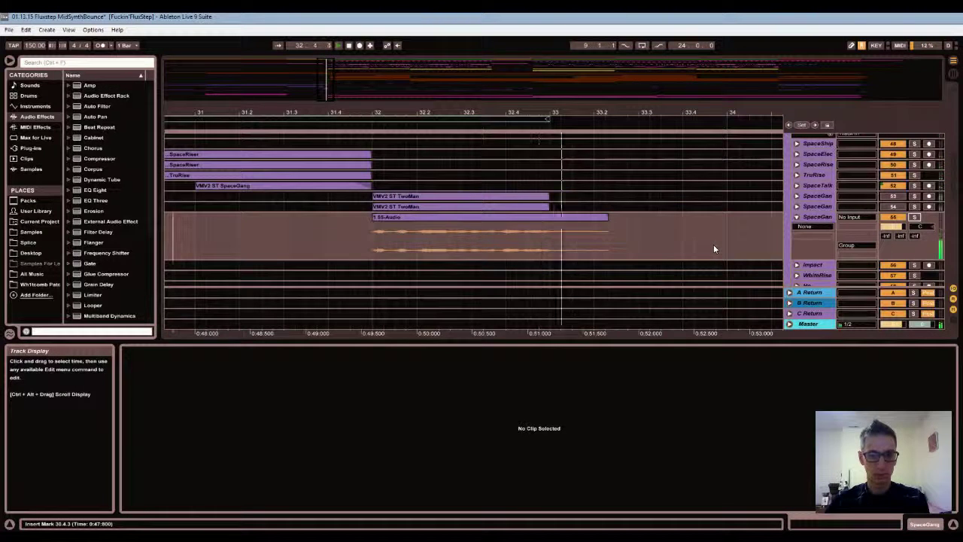
key(space)
key(space)
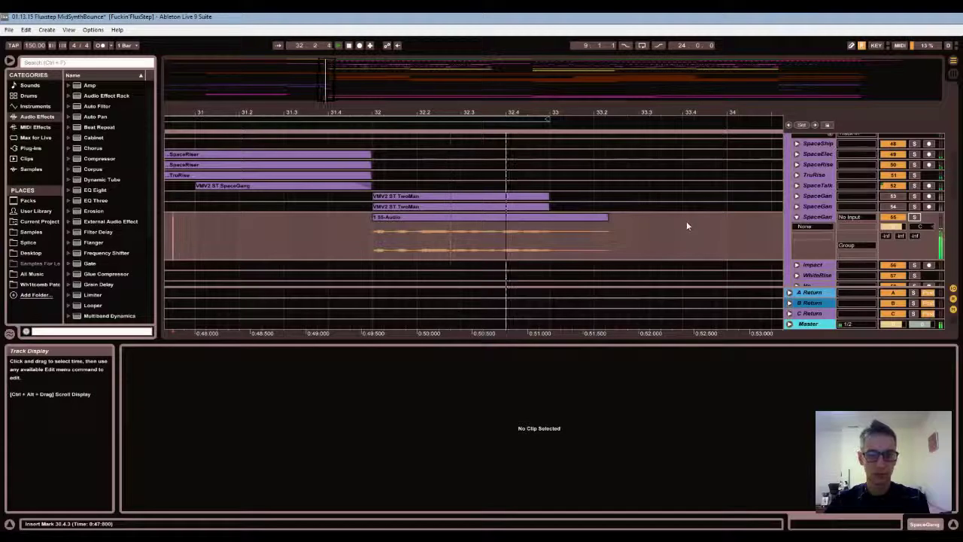
Trim the end of the resampled clip back to bar 33 and open the track's device chain
drag(607, 217, 547, 219)
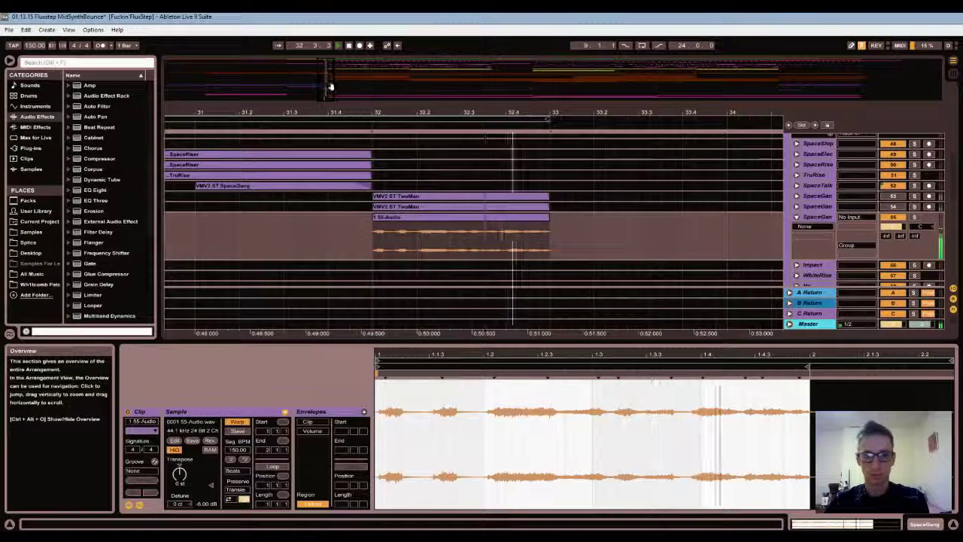
drag(327, 86, 329, 85)
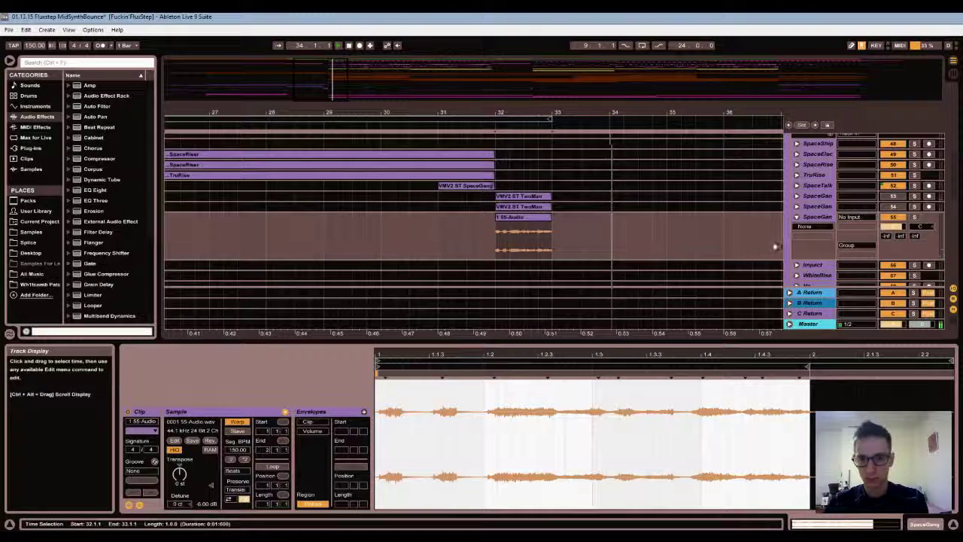
double_click(819, 217)
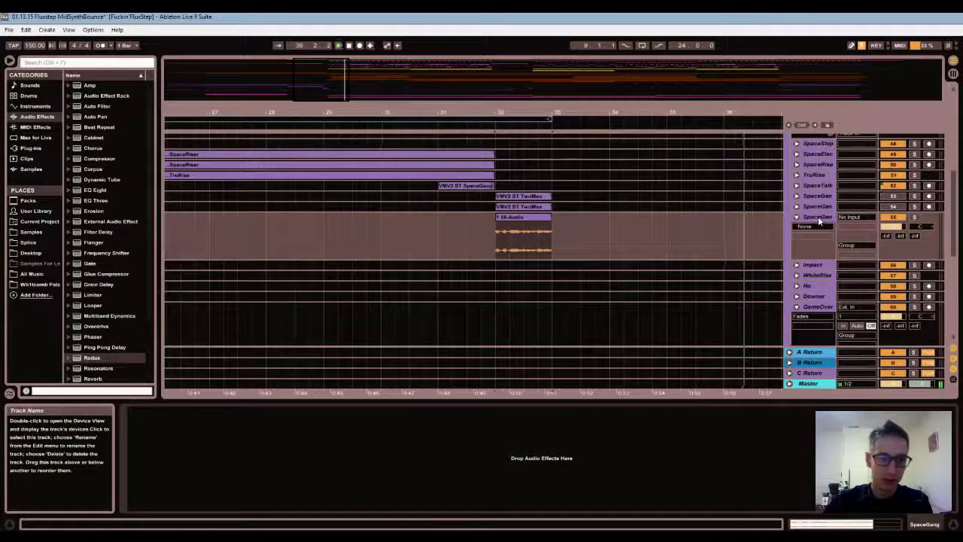
key(space)
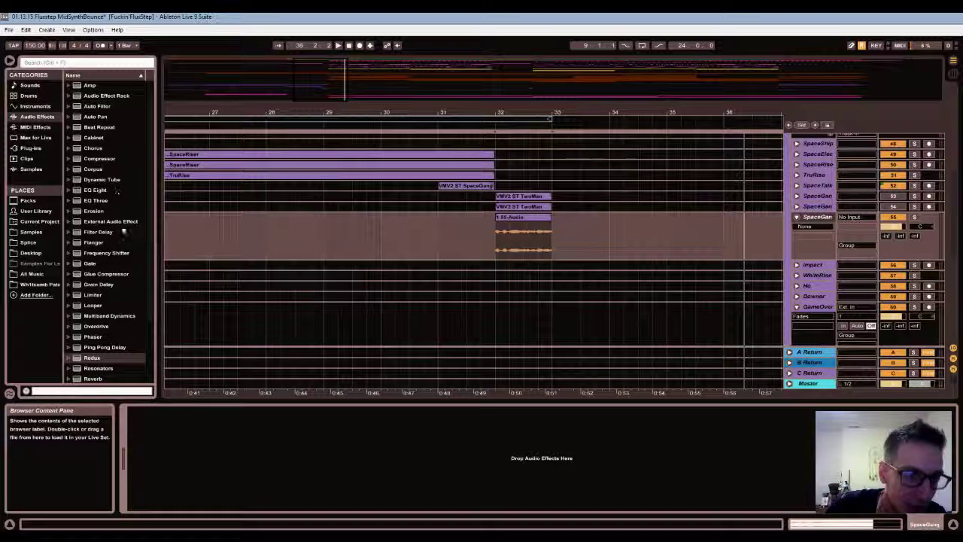
Browse the audio effects and add Erosion to the resampled SpaceGang track
scroll(120, 259, down, 3)
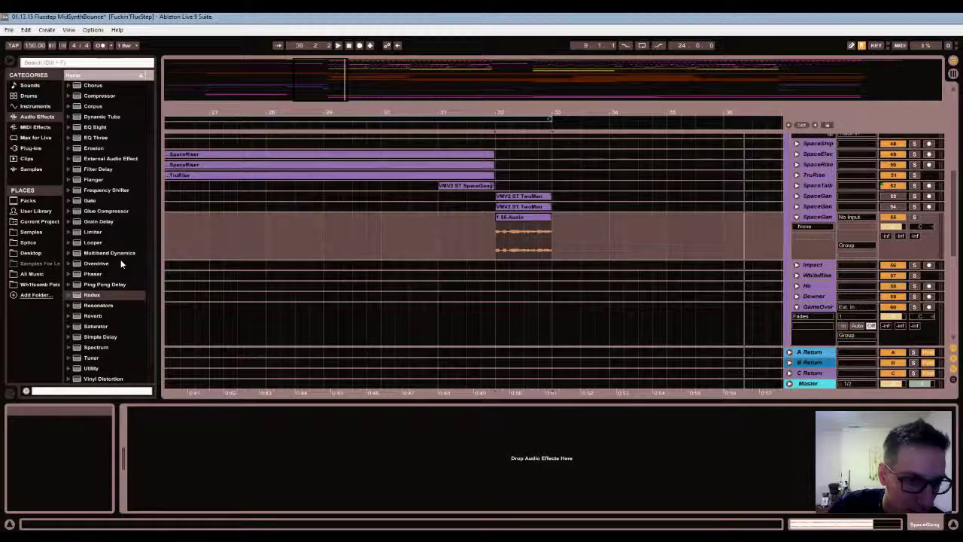
scroll(121, 259, down, 1)
scroll(107, 216, up, 2)
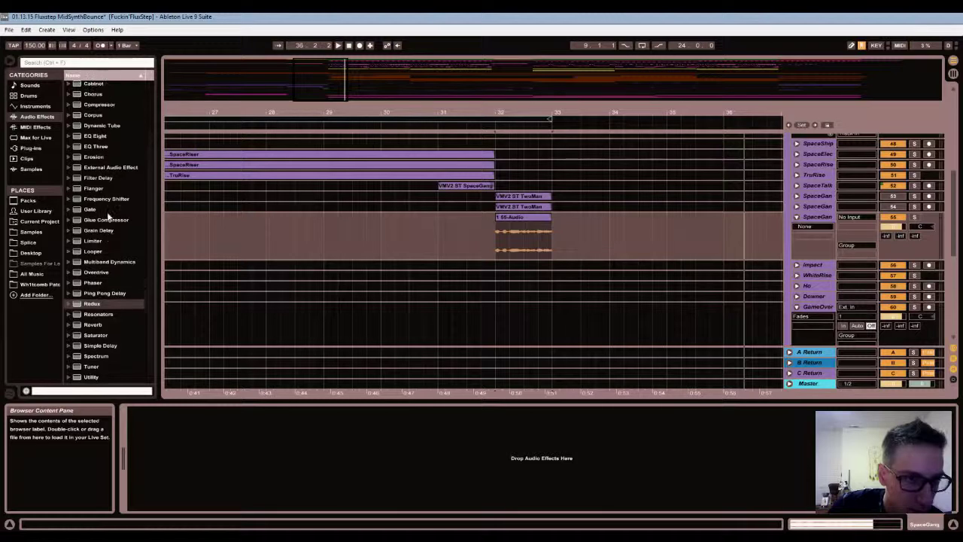
scroll(107, 216, down, 2)
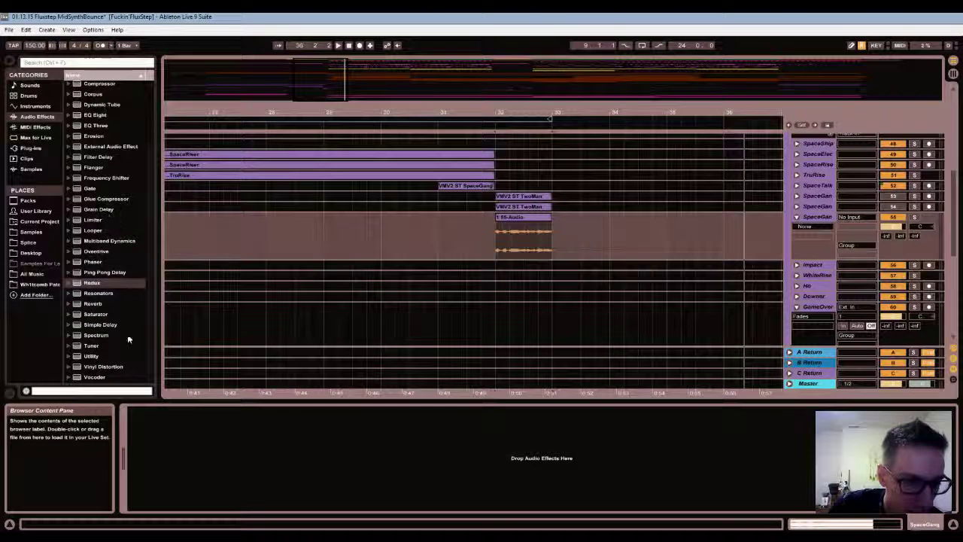
scroll(117, 242, up, 3)
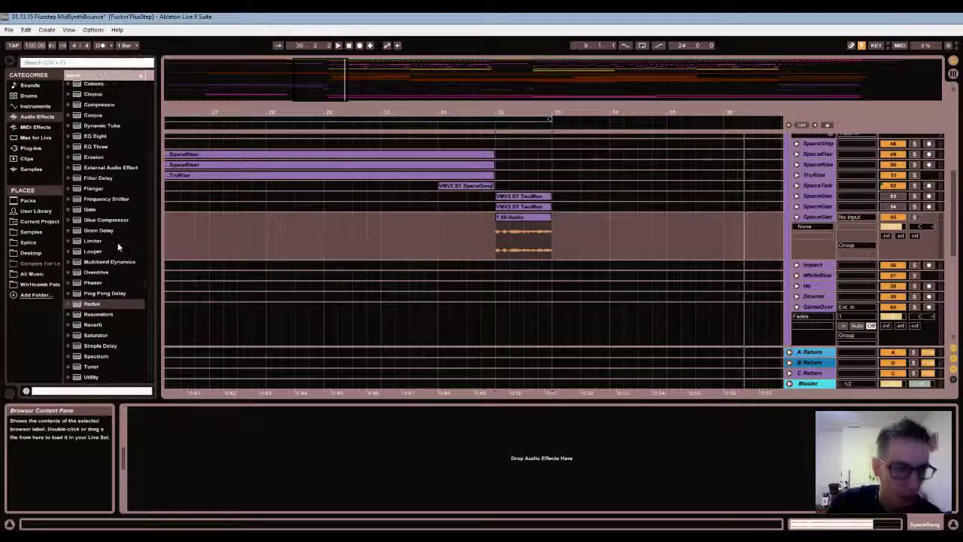
scroll(117, 242, down, 1)
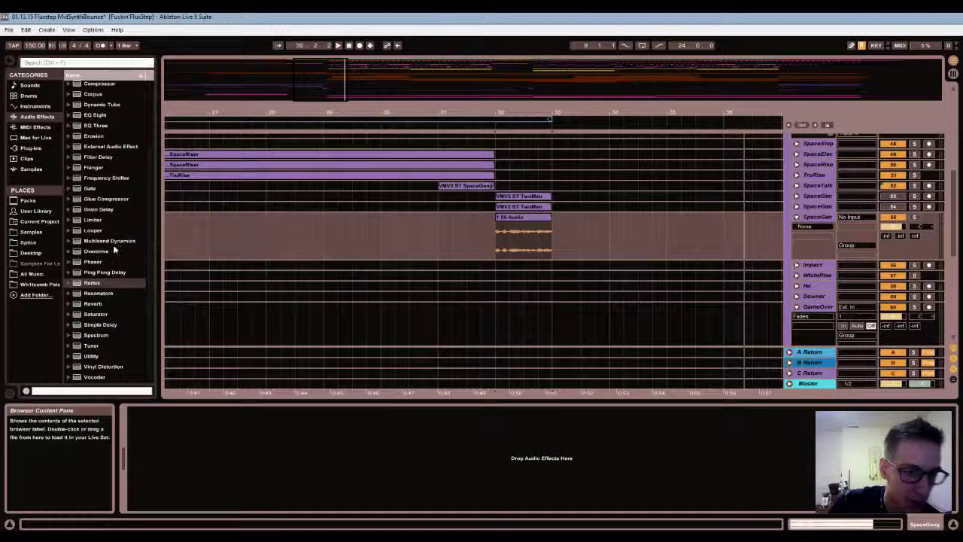
scroll(91, 282, up, 2)
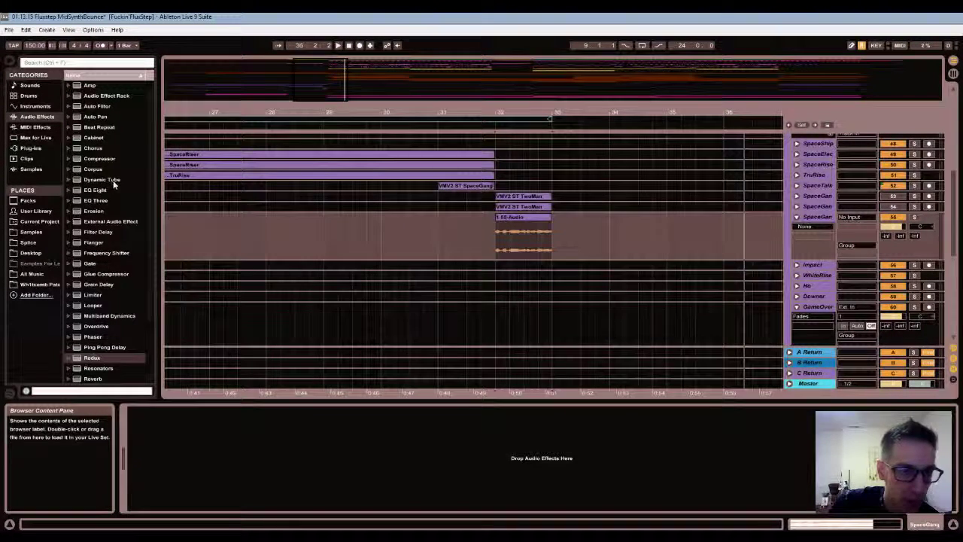
click(84, 211)
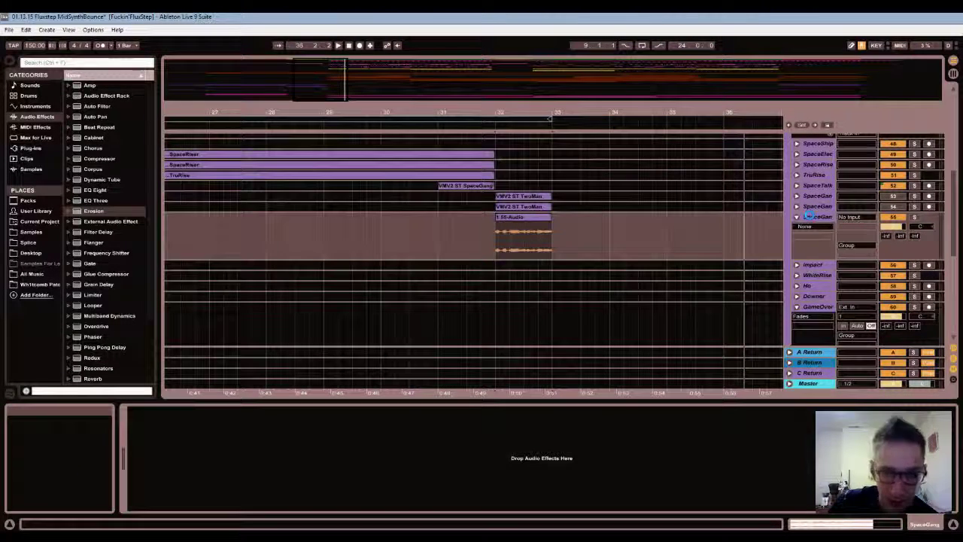
key(Return)
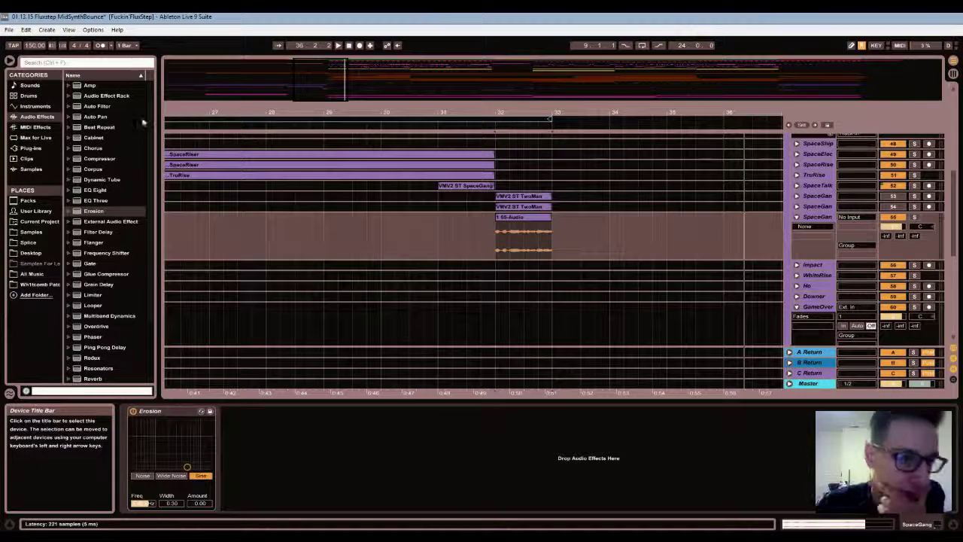
Undo the Erosion insert, add Redux to the resampled track with EQ Eight ahead of it, and switch Redux off
key(ctrl+z)
scroll(124, 179, down, 1)
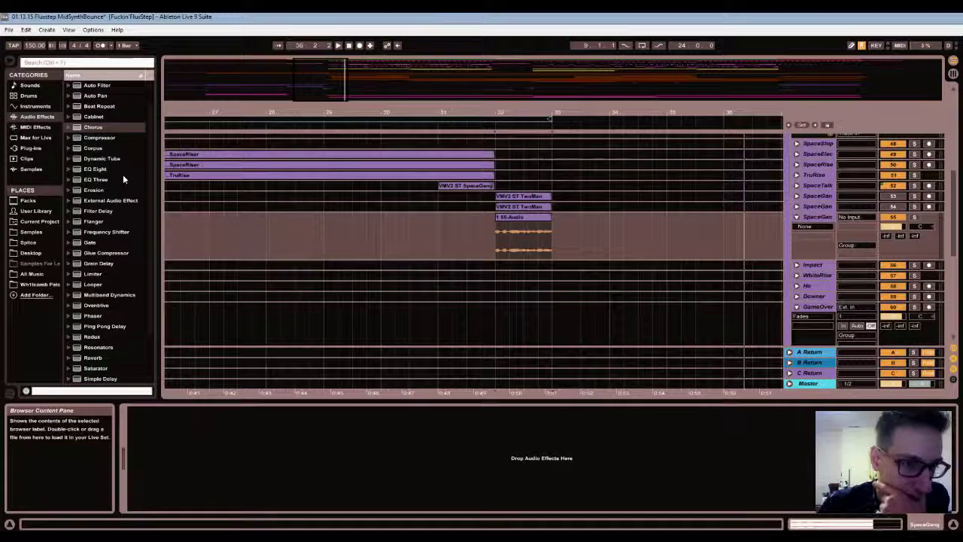
scroll(124, 178, down, 3)
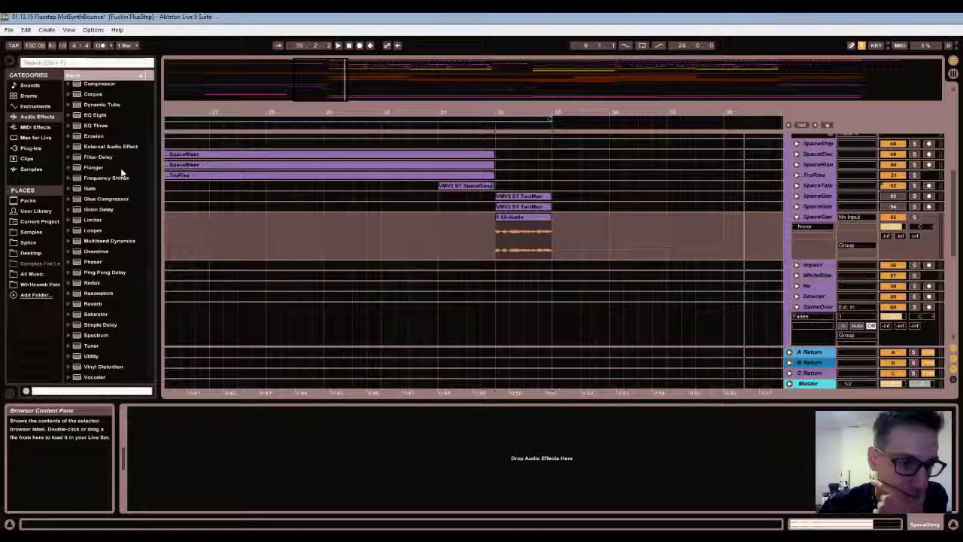
click(82, 281)
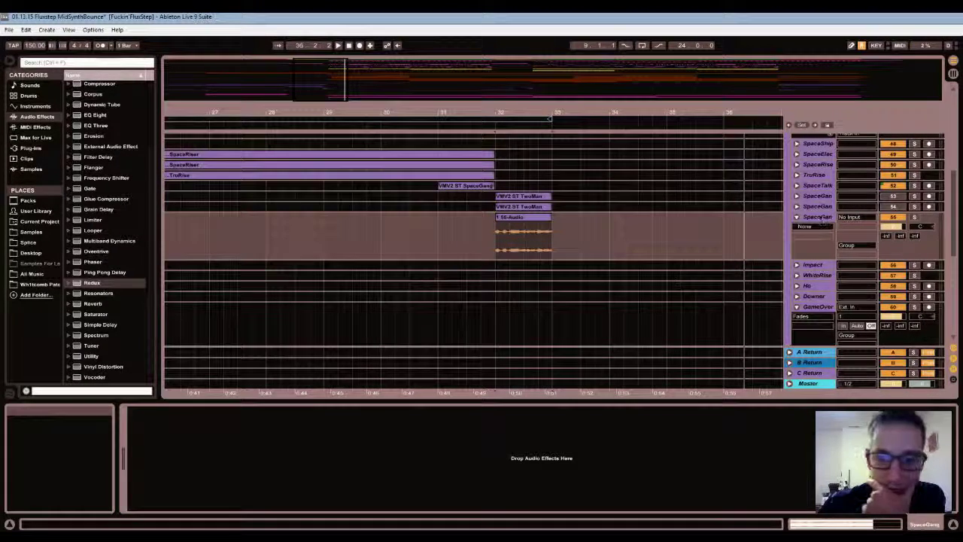
click(94, 115)
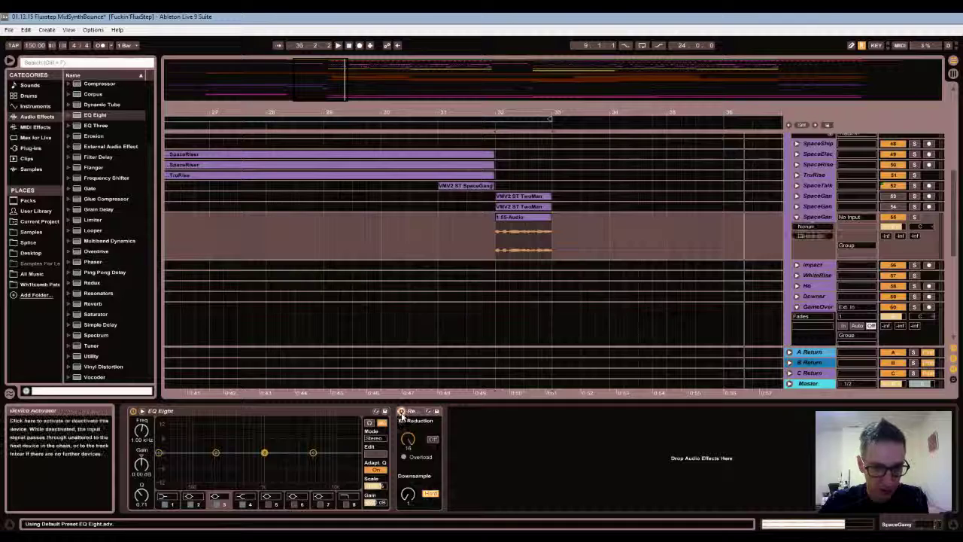
click(401, 412)
During playback, shape EQ Eight into a band-pass with a low cut on band 1 and a high cut on band 8 at about 7.09 kHz
key(space)
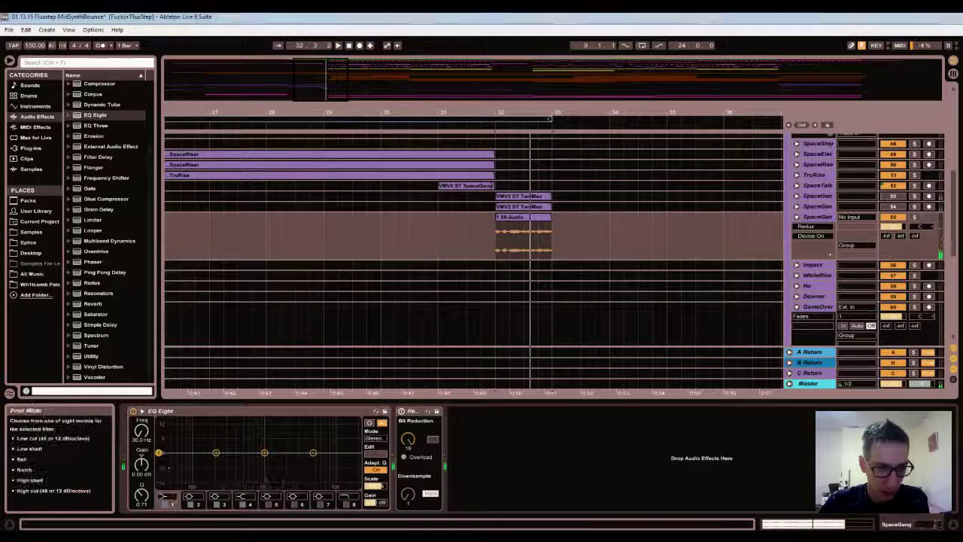
click(166, 496)
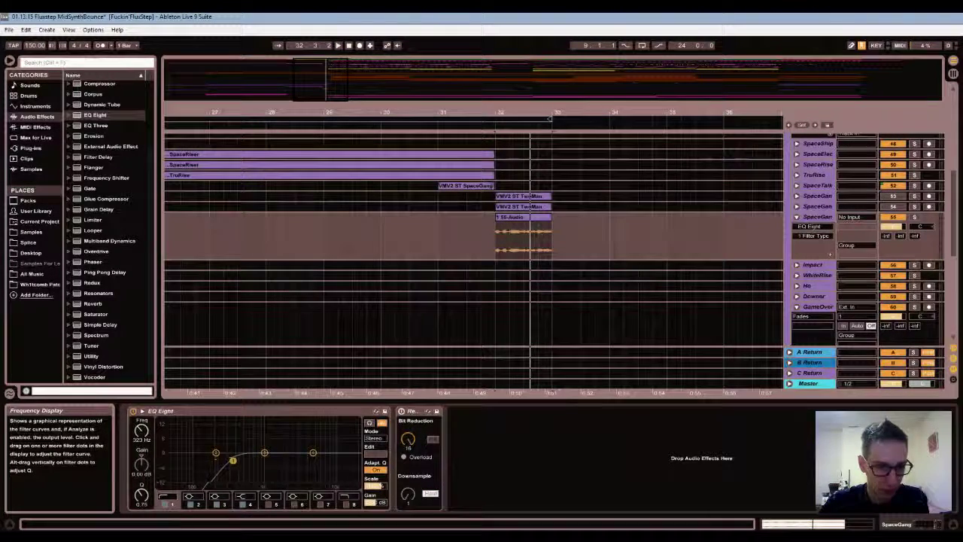
click(345, 503)
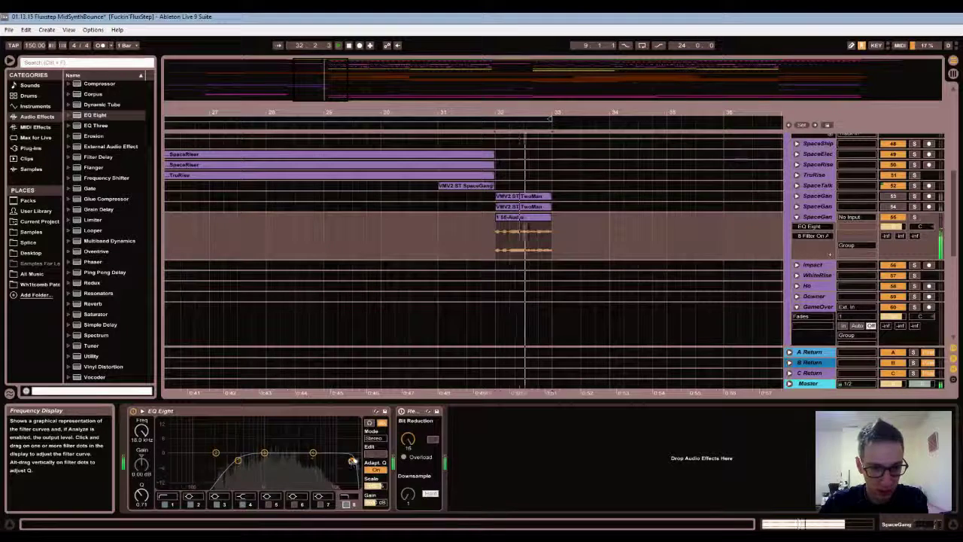
drag(352, 461, 322, 461)
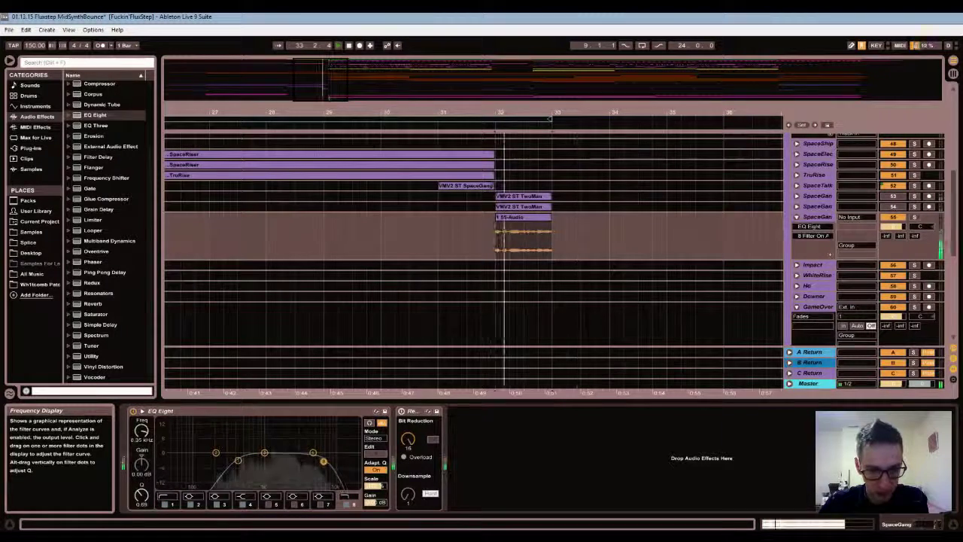
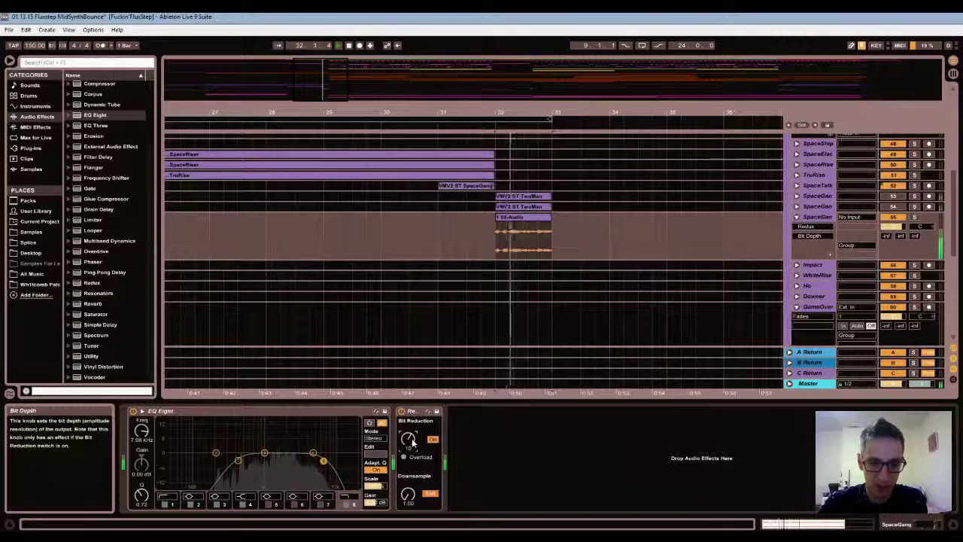
Try Redux's bit reduction at lower bit depths, switch it off, and set the soft downsampling to 6.28
drag(410, 439, 418, 442)
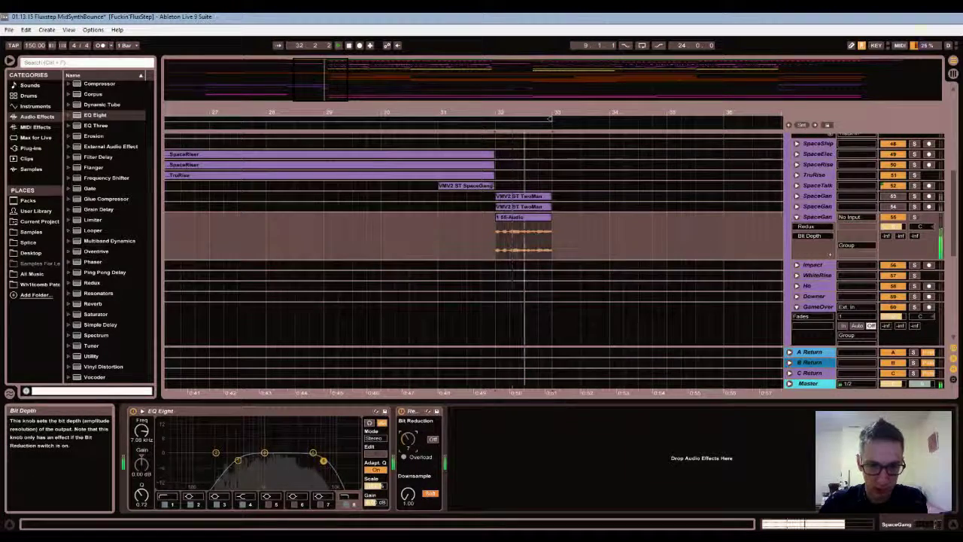
click(434, 441)
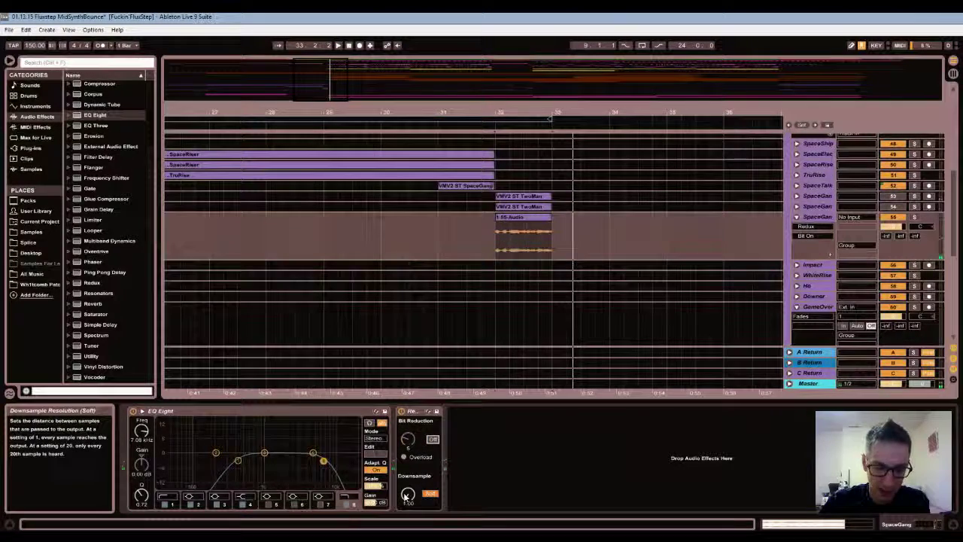
drag(406, 495, 406, 467)
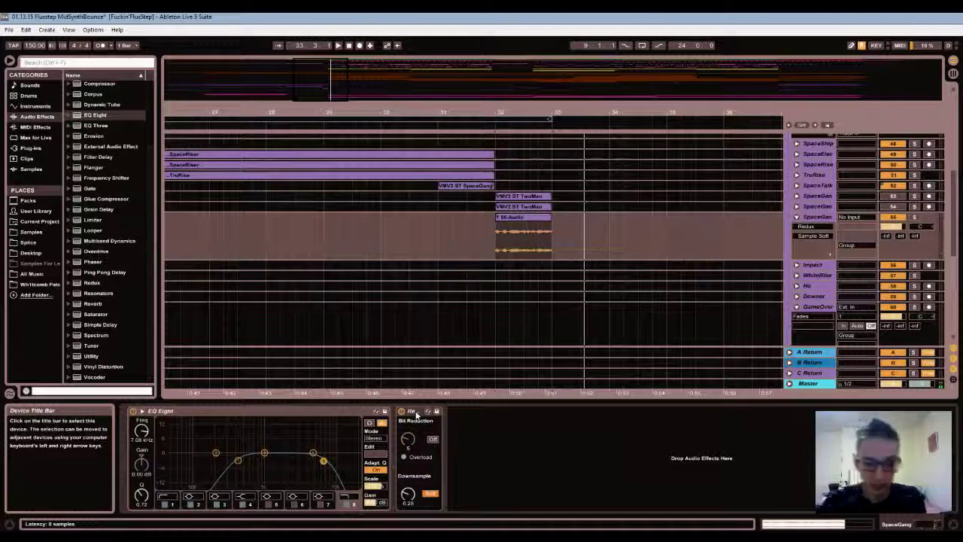
Group Redux into an Audio Effect Rack, add a second chain, and name the first chain Dry
click(416, 415)
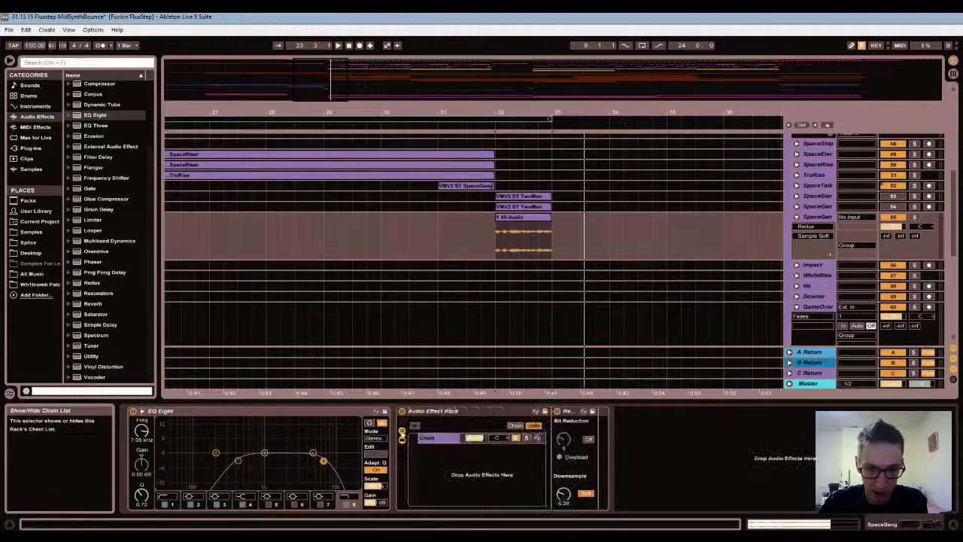
key(ctrl+g)
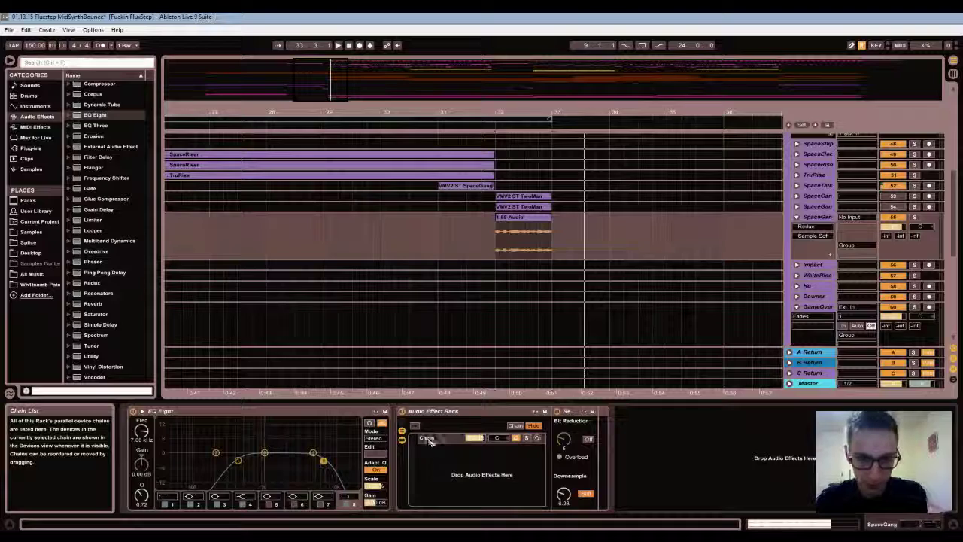
key(ctrl+d)
key(Down)
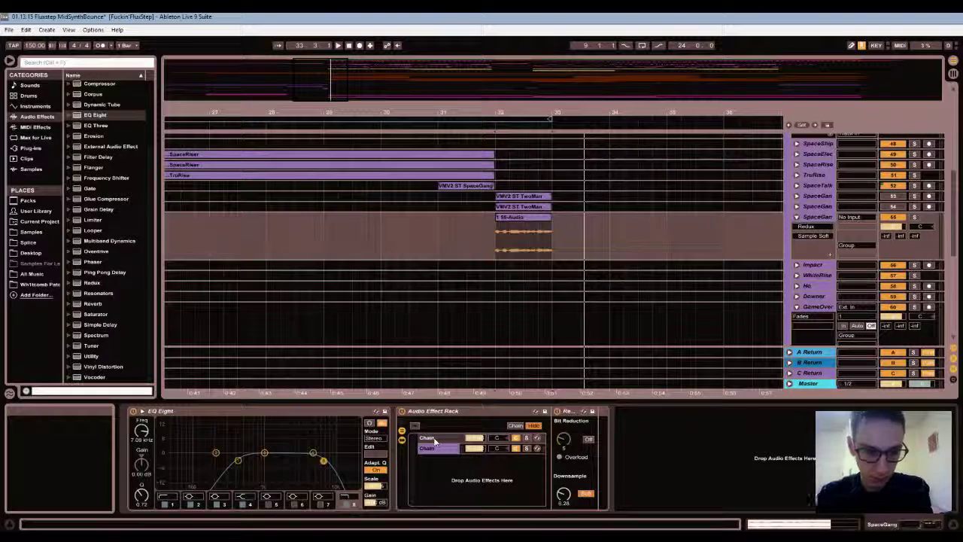
text(Dry)
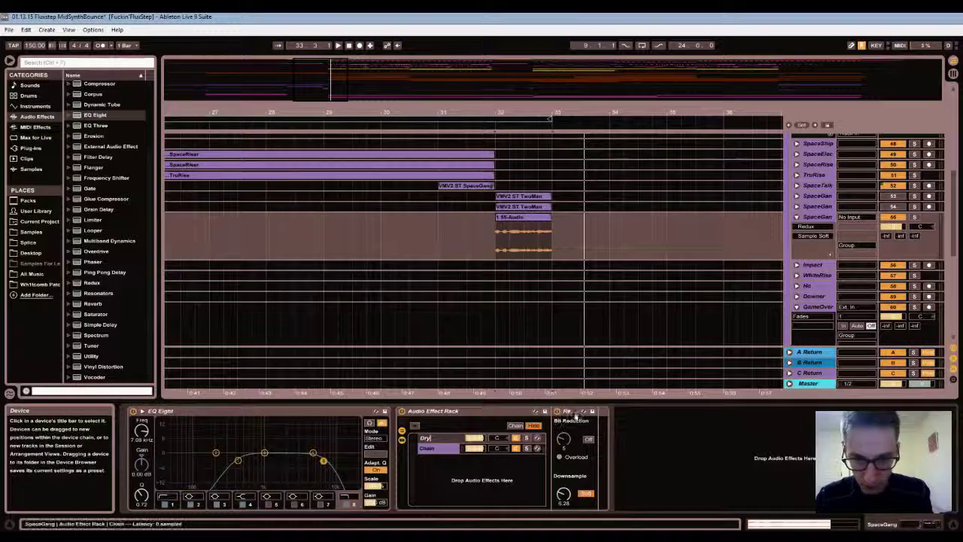
key(Return)
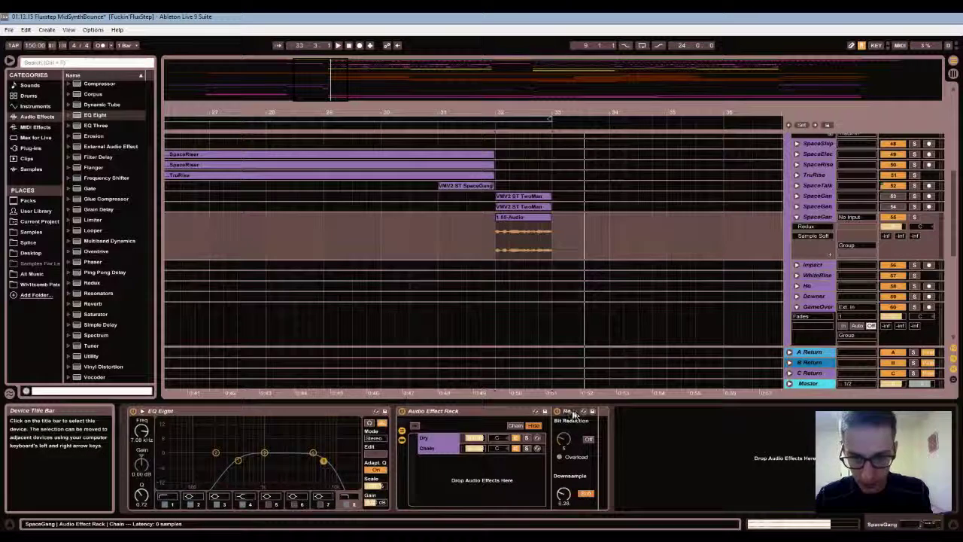
Rename the rack's second chain to Wet and select it to show its devices
key(ctrl+r)
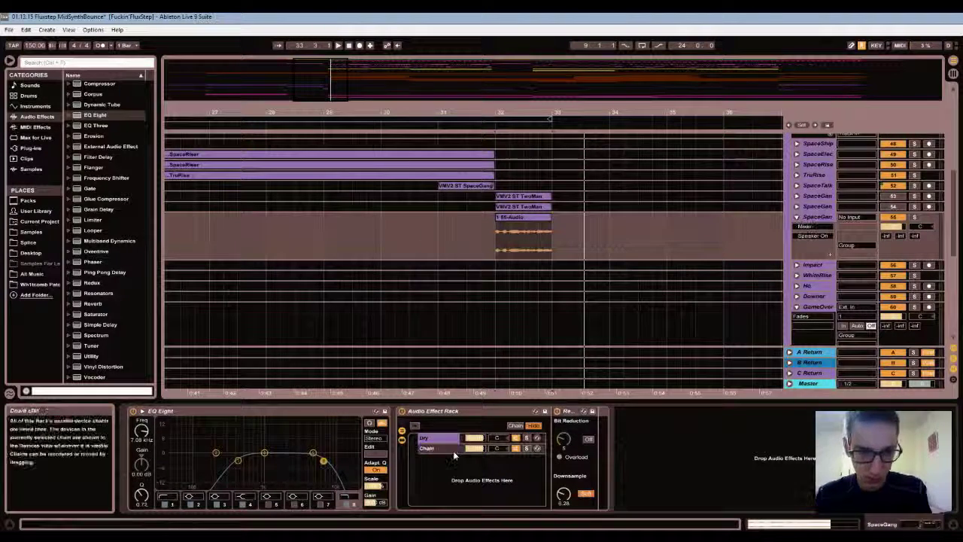
text(Wet)
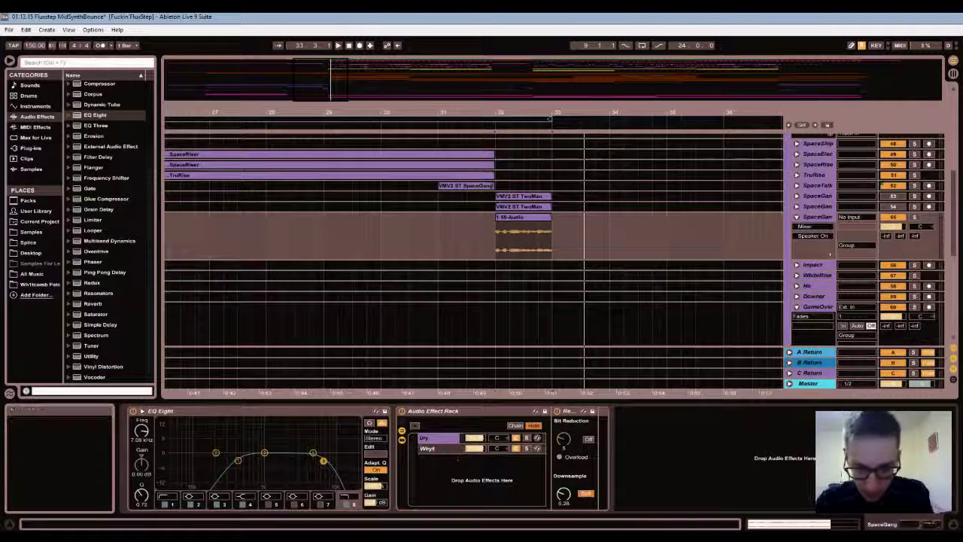
key(BackSpace)
key(BackSpace)
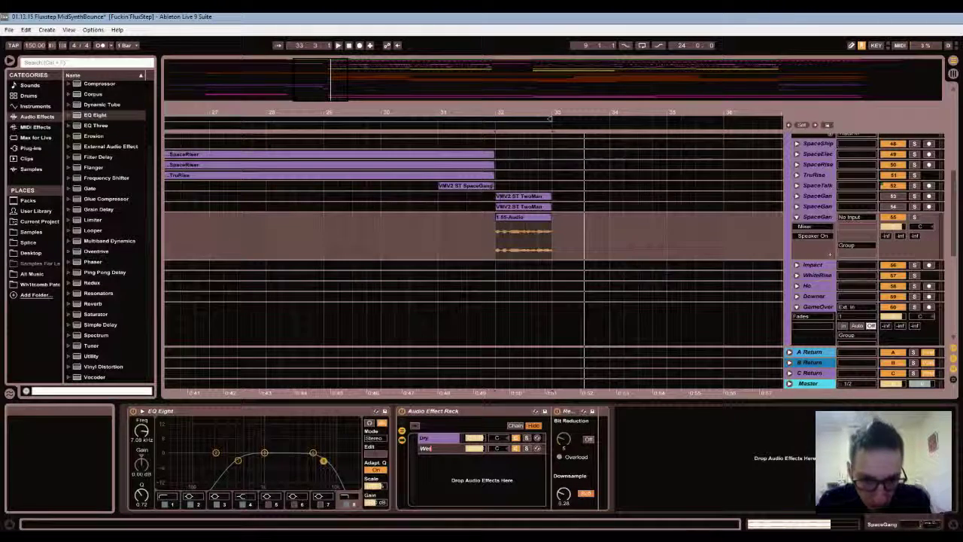
text(t)
key(Return)
click(429, 448)
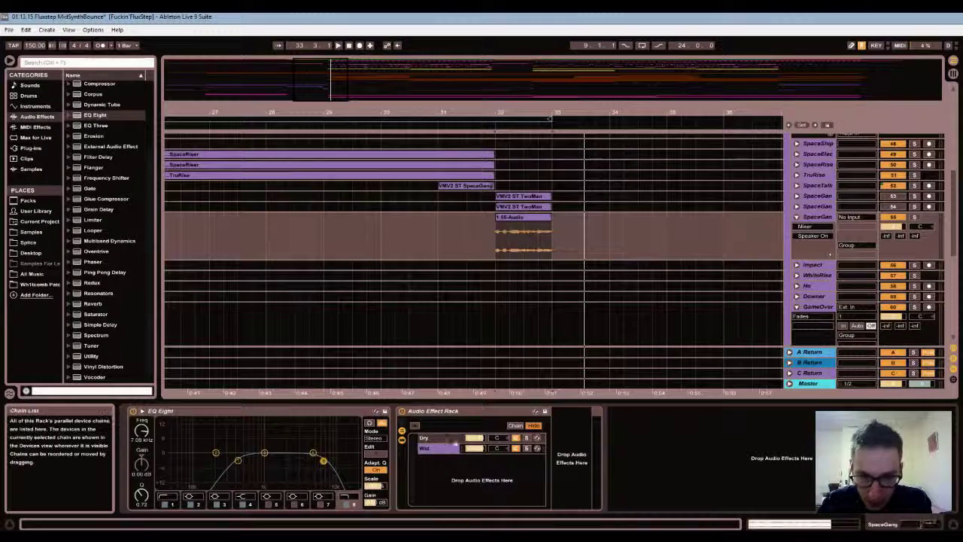
Compare the devices in the Dry and Wet chains, and adjust the Wet chain's volume while auditioning the rack
click(442, 439)
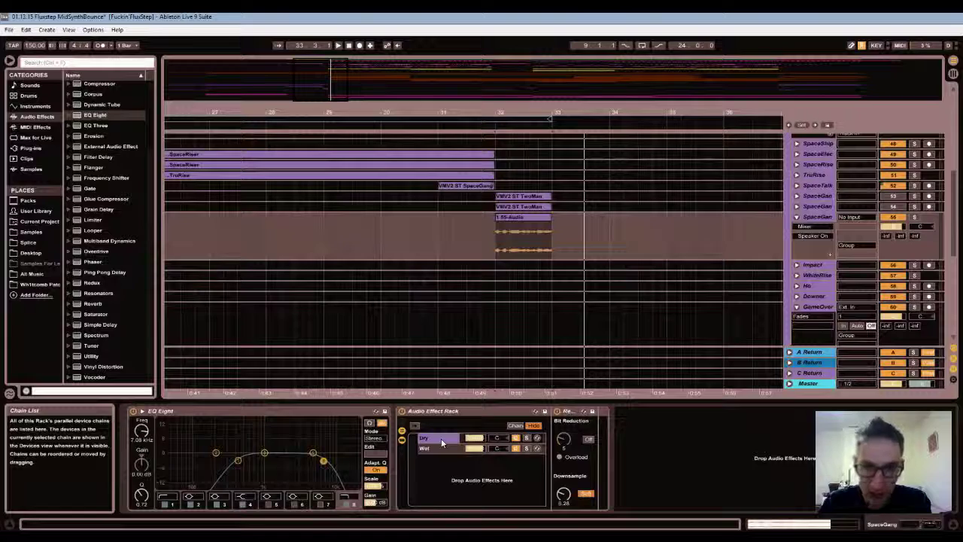
click(442, 447)
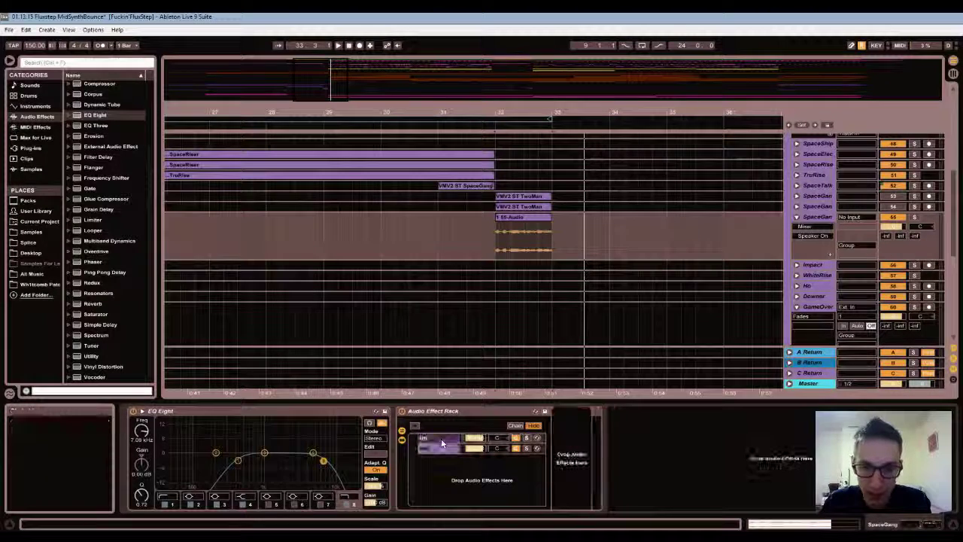
click(443, 439)
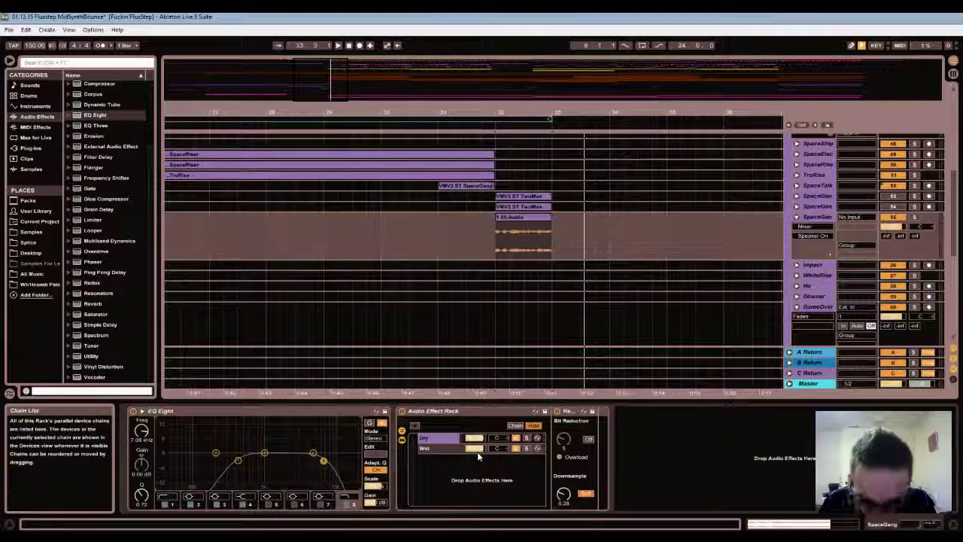
click(475, 449)
key(space)
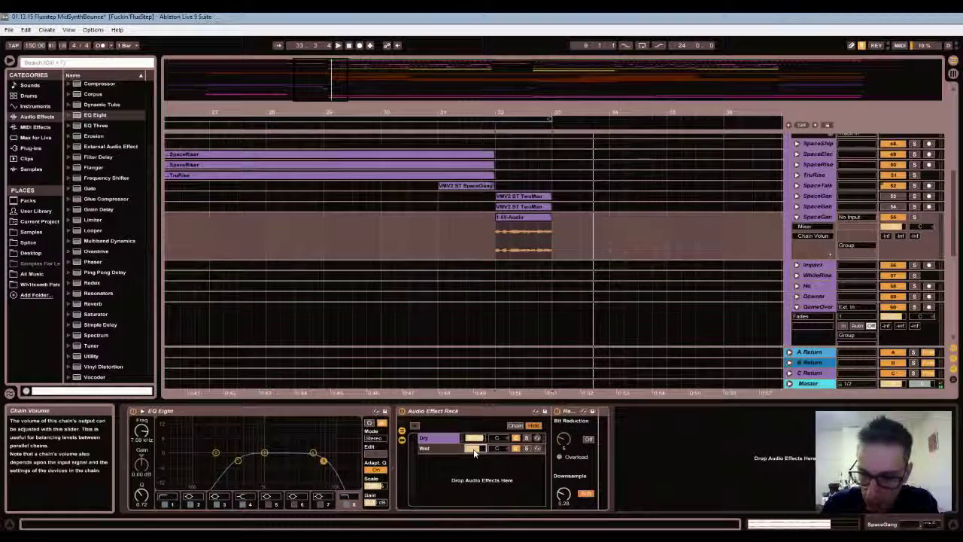
key(space)
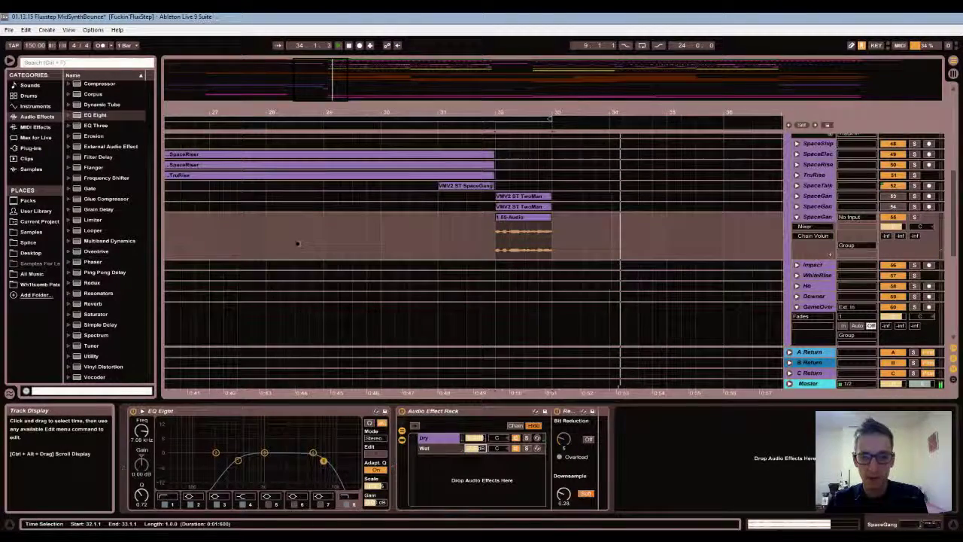
Audition the processed TwoMan phrase in the full mix from the build-up through to bar 33
click(295, 241)
drag(322, 82, 354, 95)
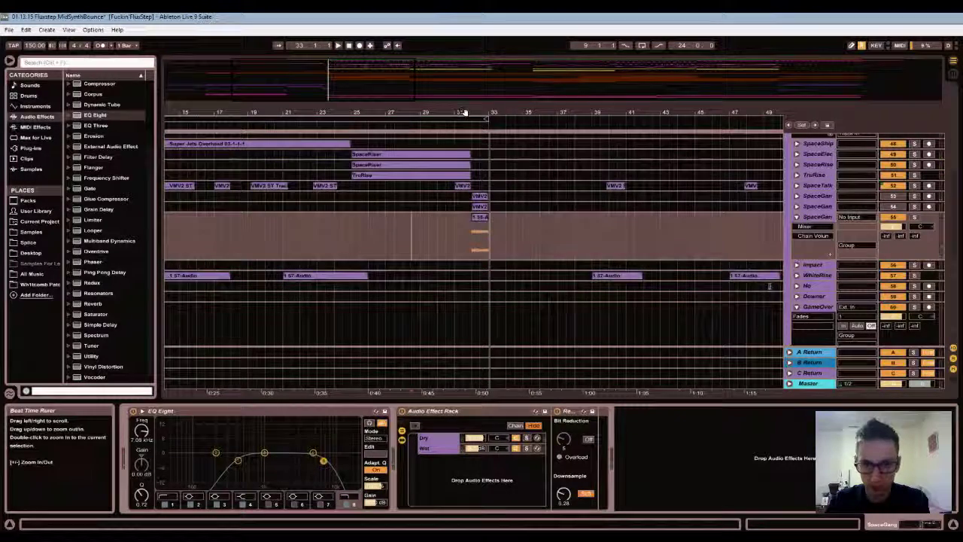
drag(464, 111, 452, 226)
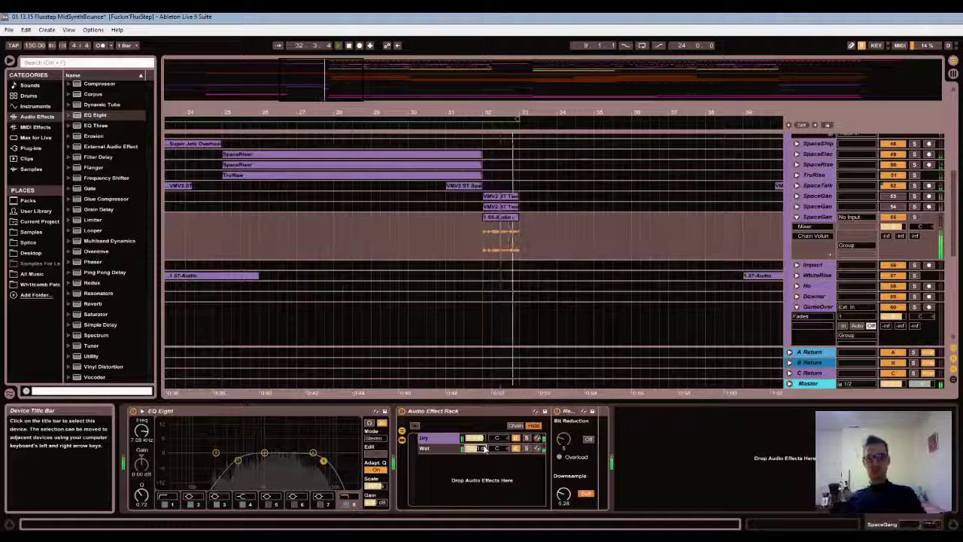
click(520, 254)
key(space)
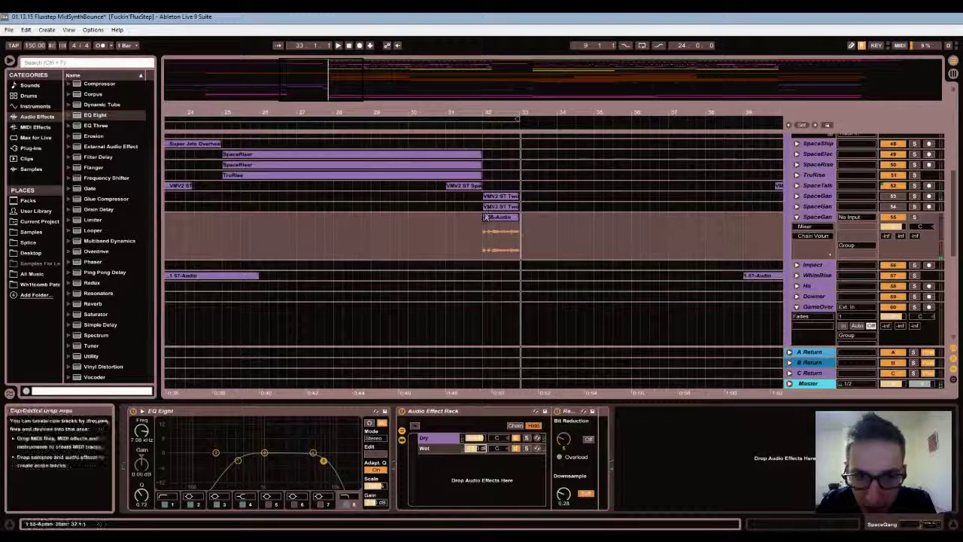
Unfold the SpaceTalk track and audition its SpaceGang clip leading from bar 31 into the TwoMan phrase
scroll(497, 233, up, 3)
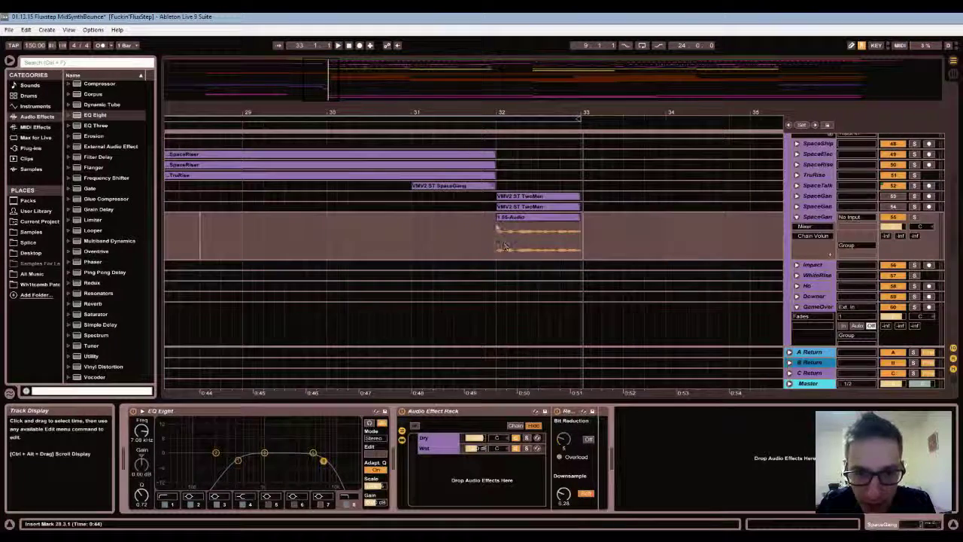
click(424, 194)
key(space)
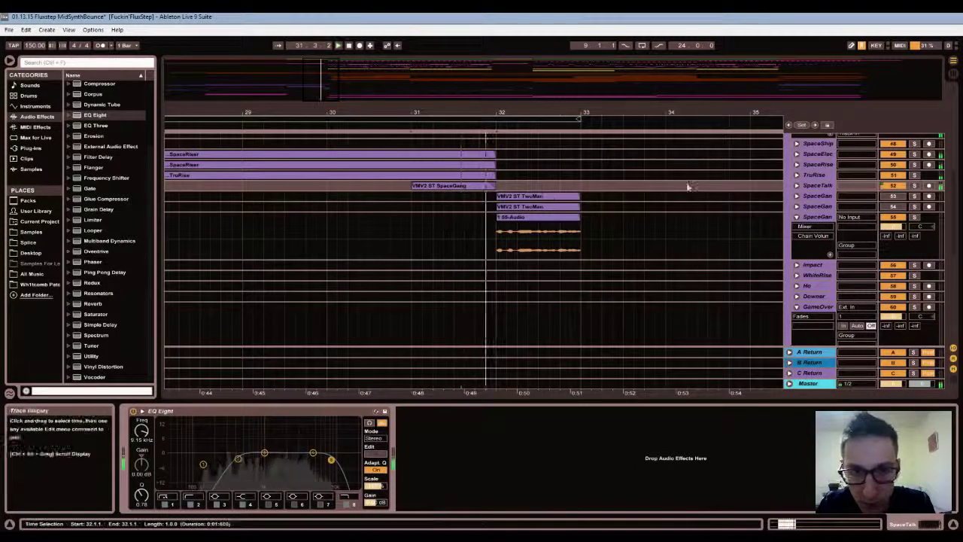
click(798, 187)
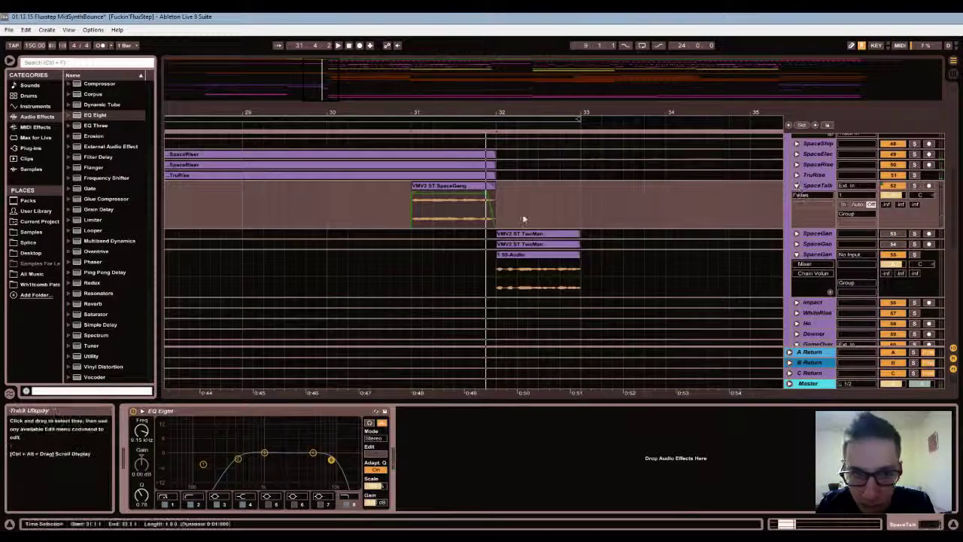
click(435, 213)
click(413, 209)
key(space)
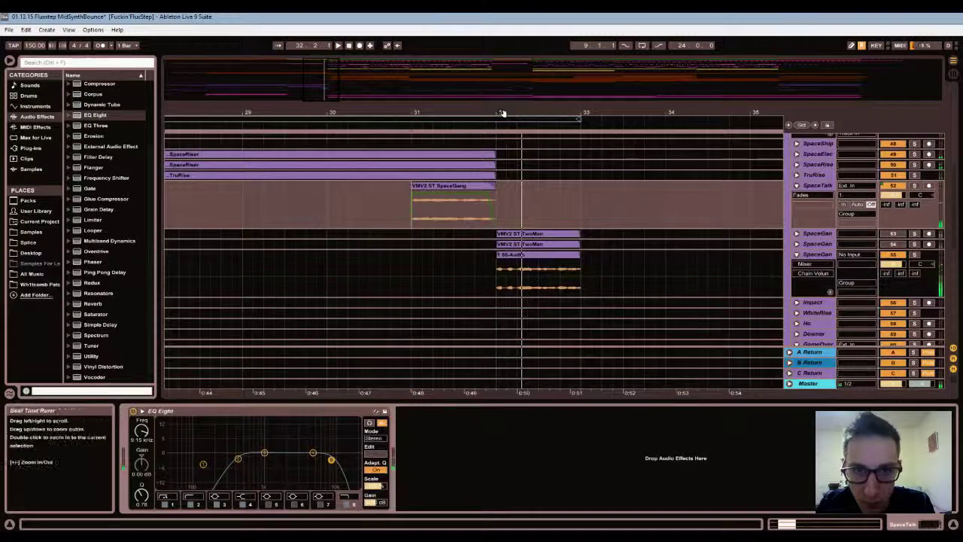
Replay the end of the SpaceGang clip from 31.4.3 to check the handover at bar 32
scroll(447, 195, up, 5)
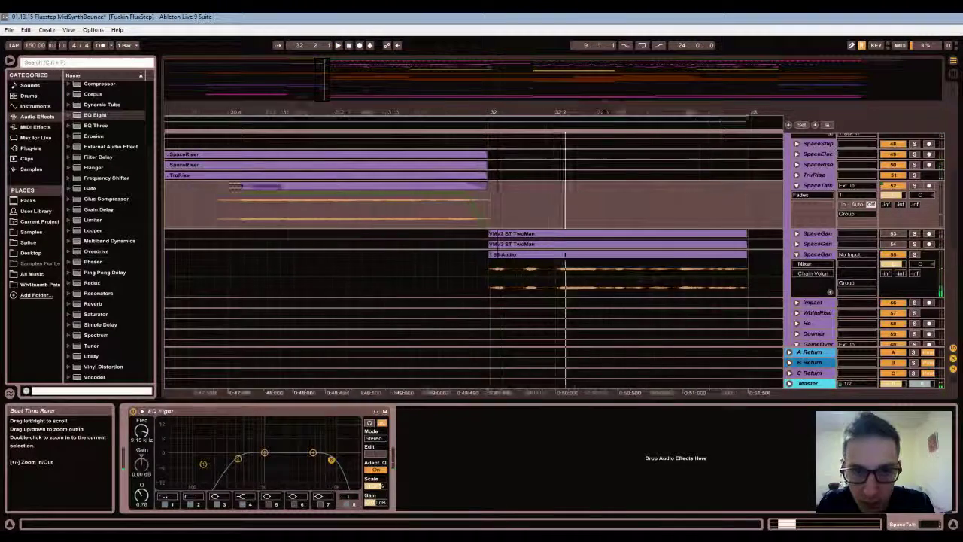
click(448, 214)
key(space)
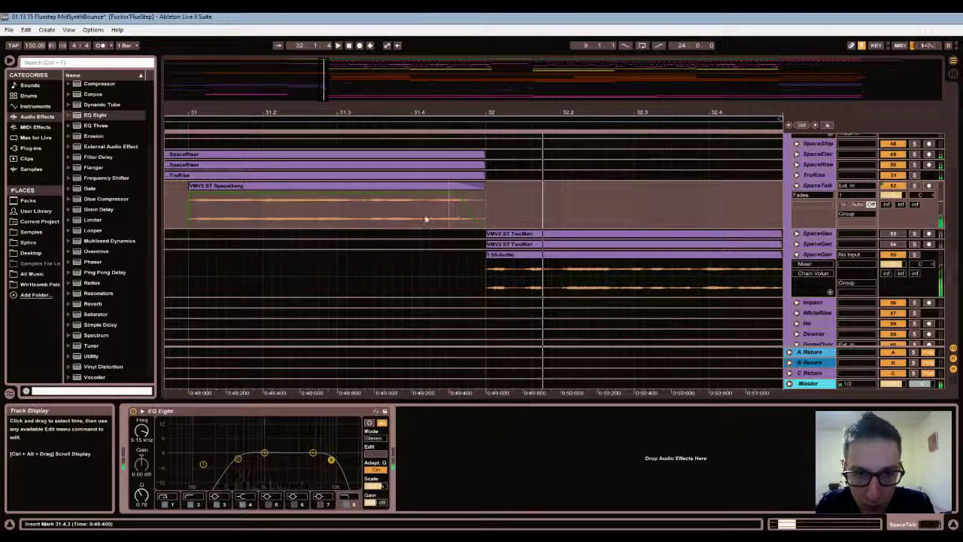
Audition the SpaceGang clip from 31.4.2, bar 31 and 31.3.2 to find where its ending needs editing
click(430, 210)
key(space)
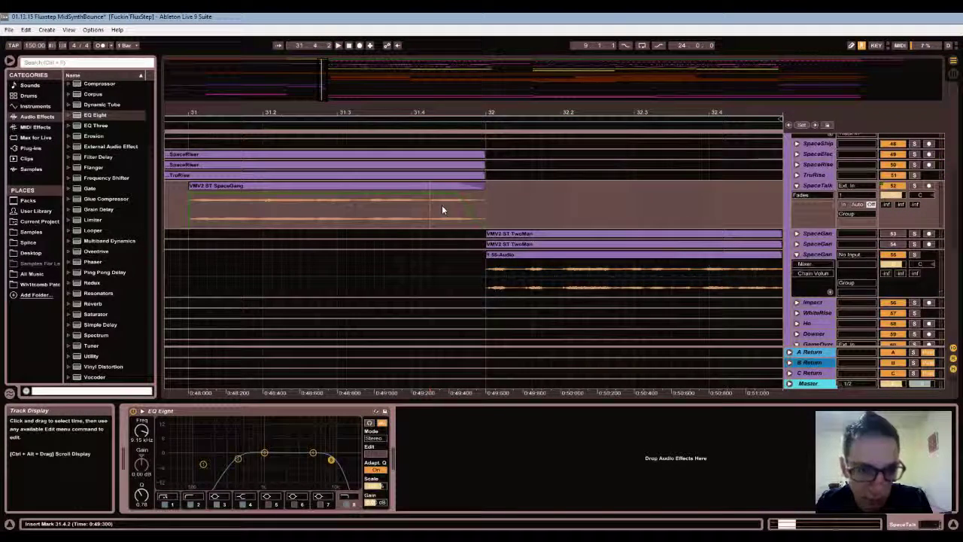
click(189, 210)
key(space)
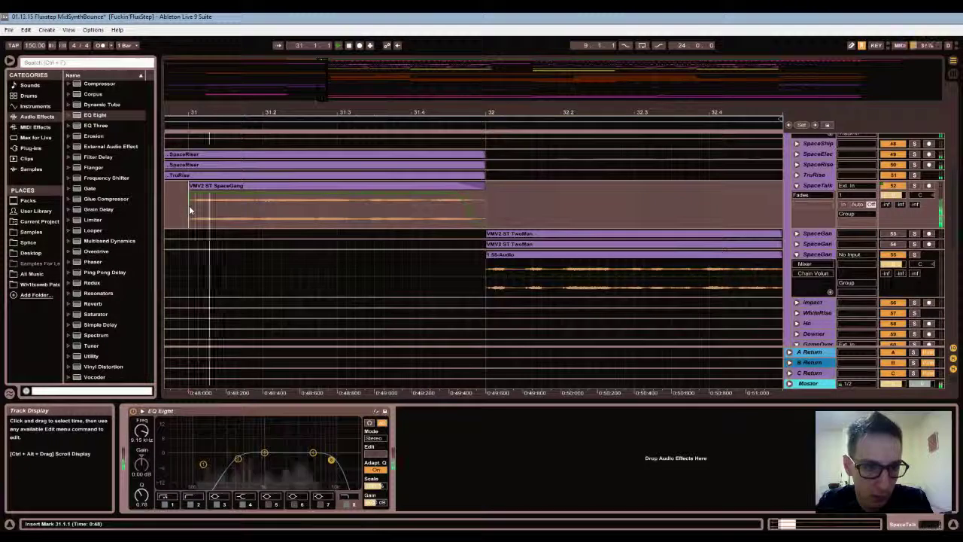
click(375, 219)
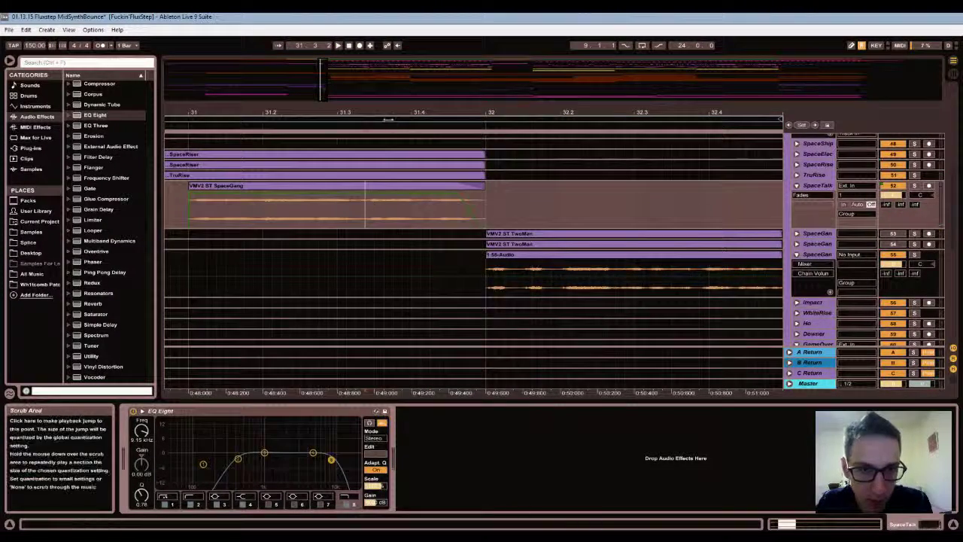
scroll(361, 210, up, 3)
key(space)
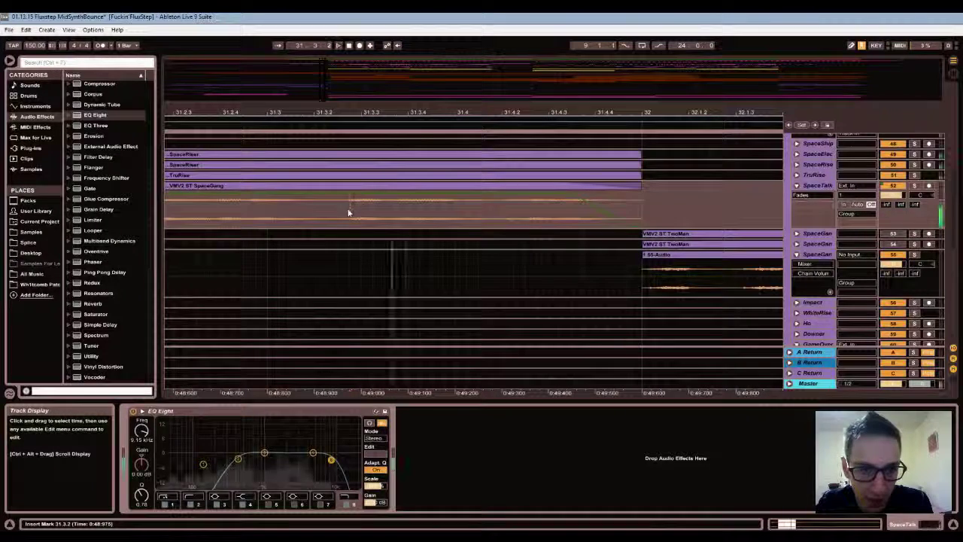
Try to delete the section from 31.3.3 to 31.4.1 of the SpaceGang clip
click(396, 213)
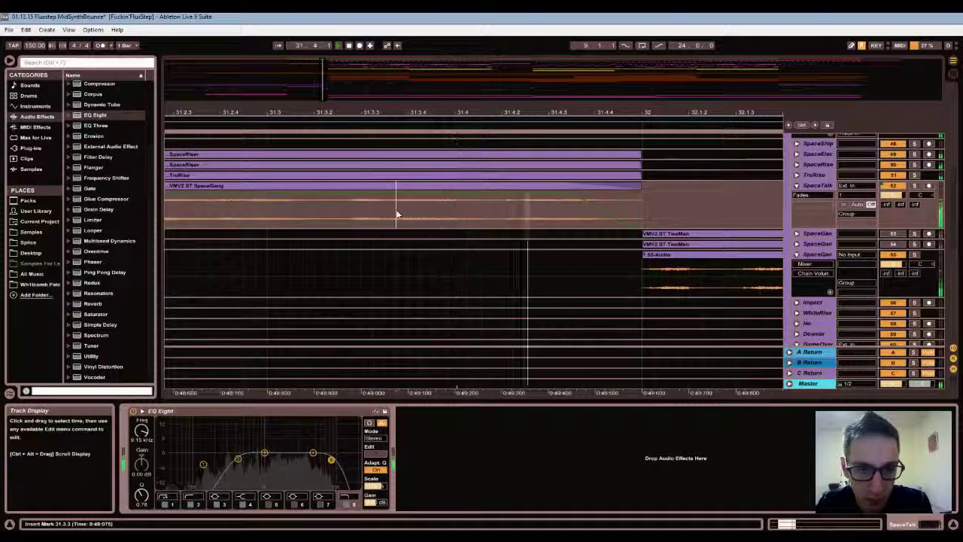
key(space)
shift+click(453, 211)
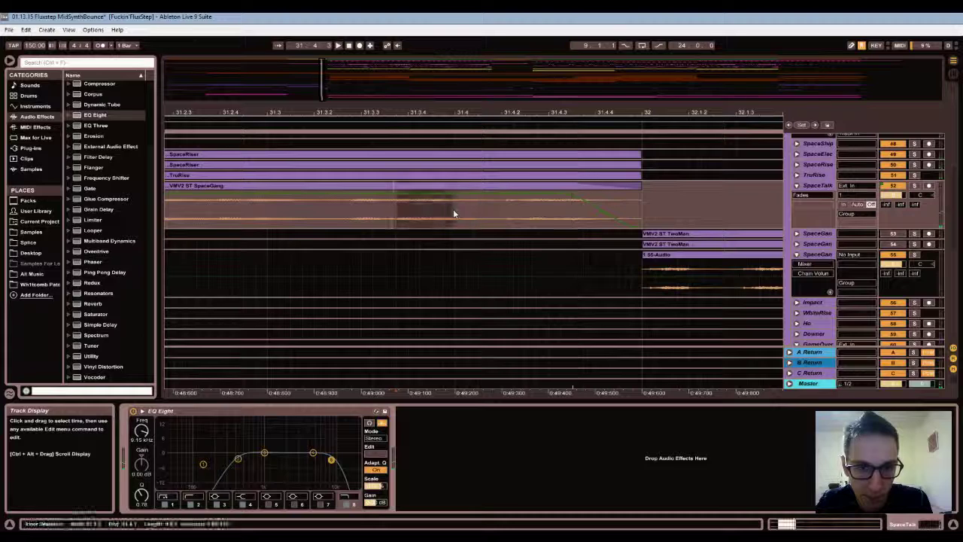
key(Delete)
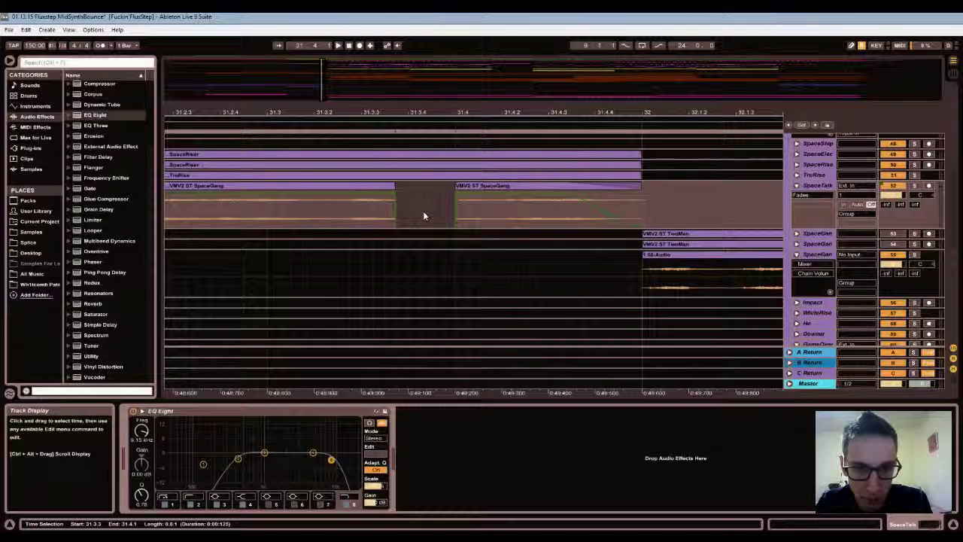
key(ctrl+z)
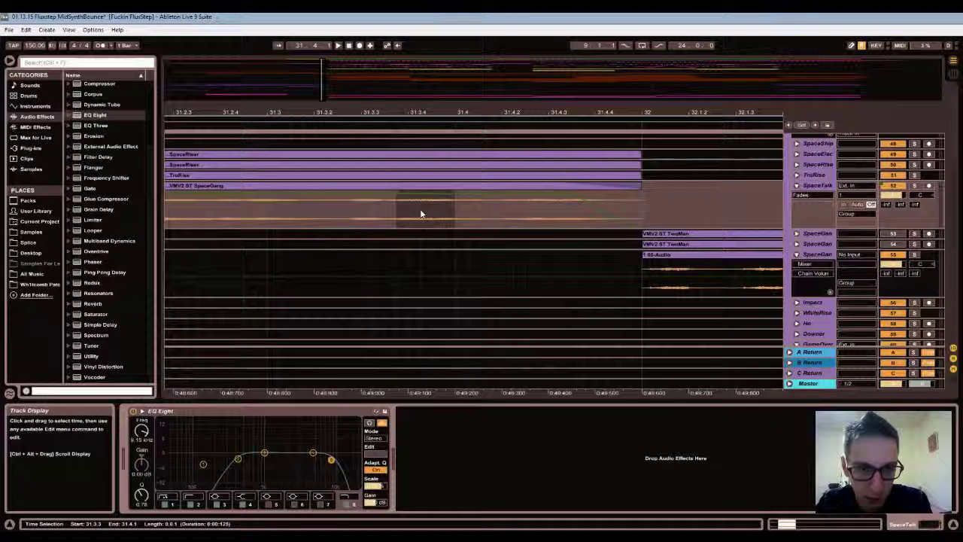
Try a separate short slice inside the SpaceGang clip between 31.3.4 and 31.4.1, and audition it with SpaceTalk soloed
click(400, 209)
drag(402, 213, 450, 218)
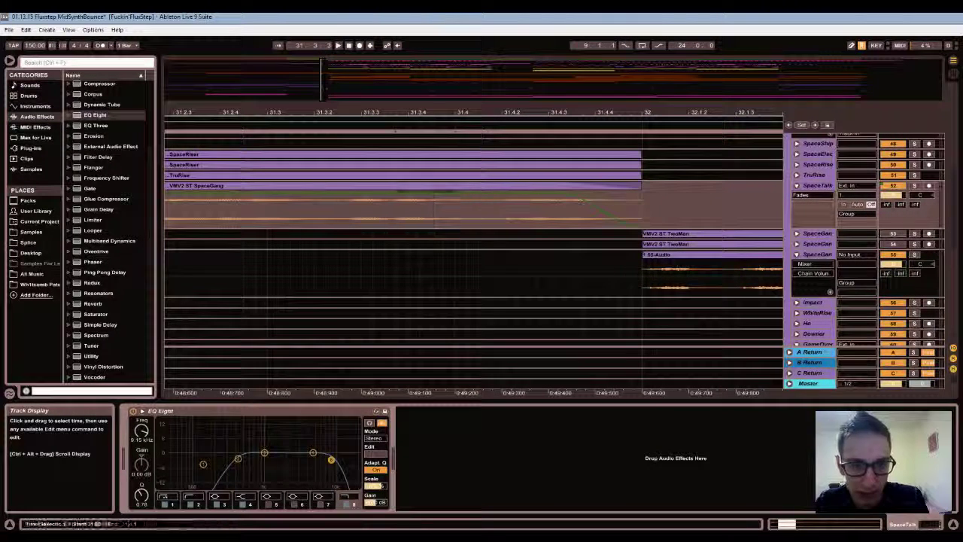
click(370, 213)
key(space)
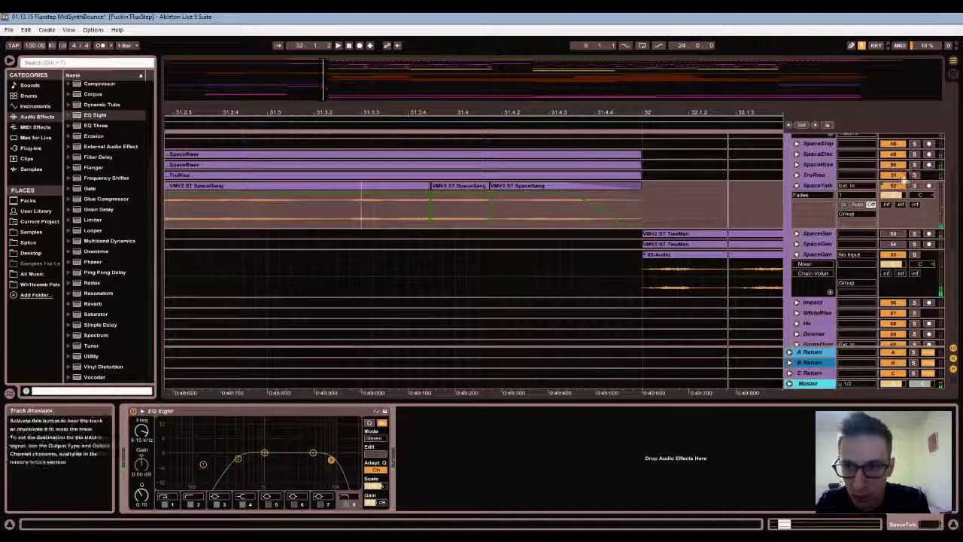
click(914, 186)
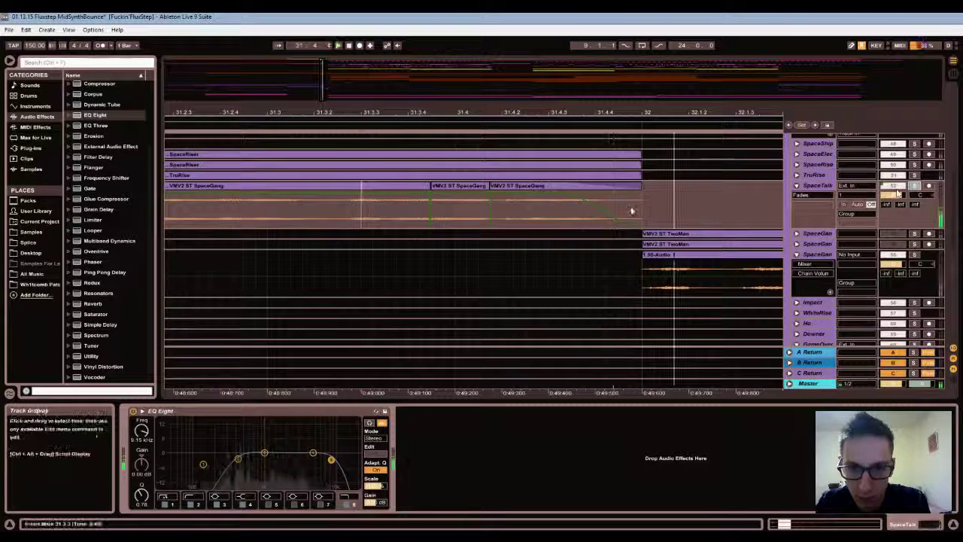
key(space)
click(527, 215)
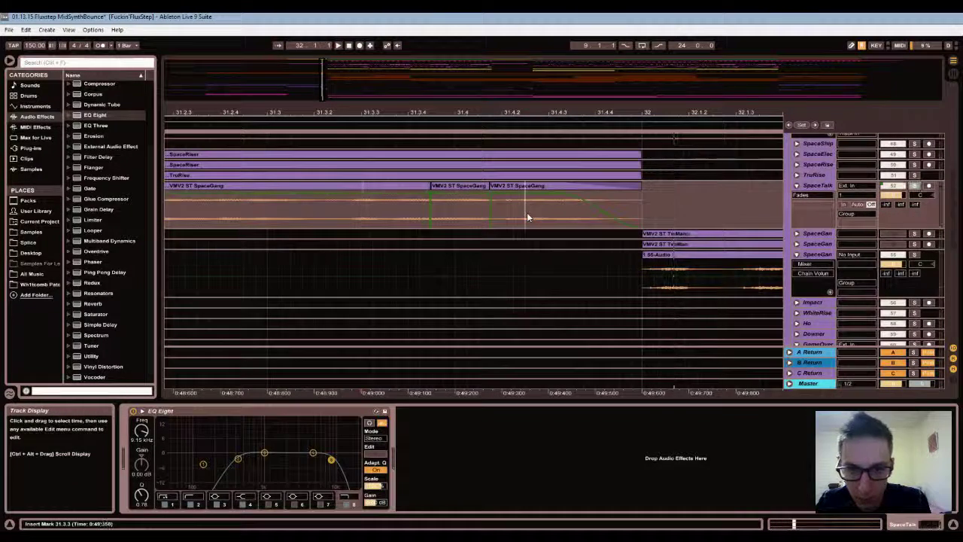
Shorten the ends of the first SpaceGang segment and the short slice to leave gaps, and audition the stutter
drag(428, 187, 417, 188)
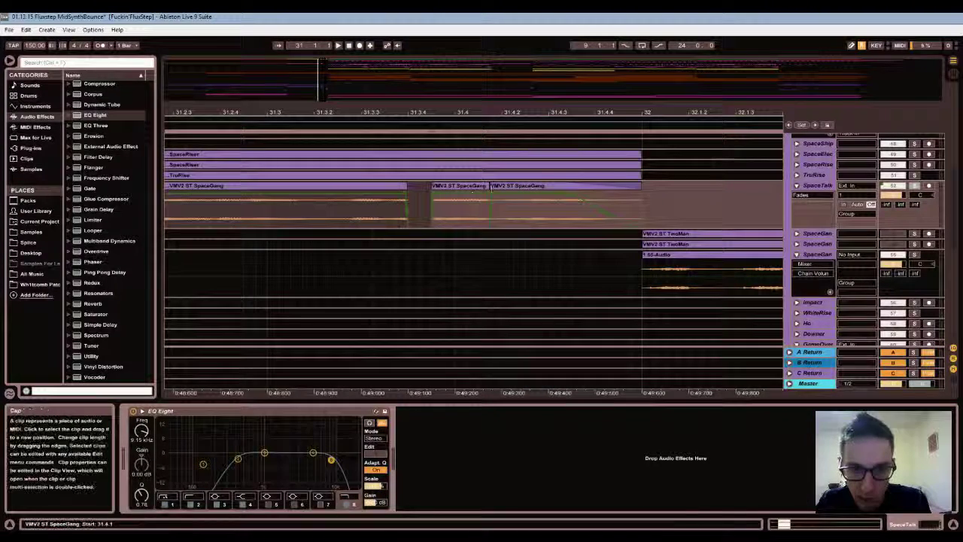
drag(487, 188, 466, 188)
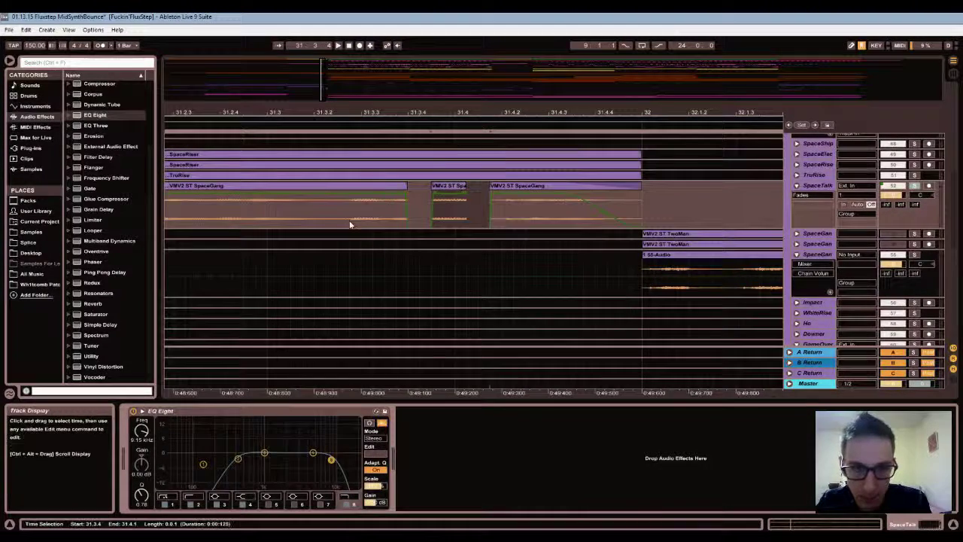
click(324, 217)
key(space)
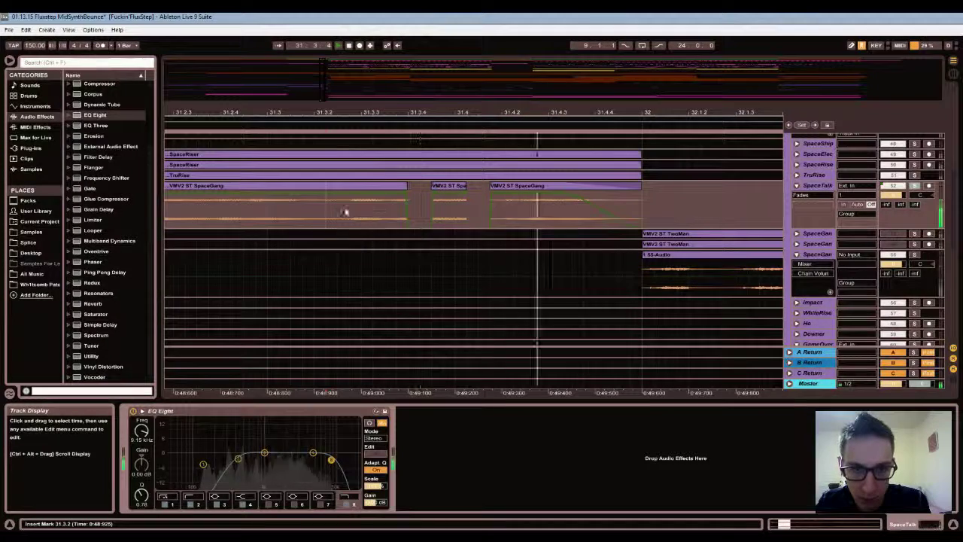
key(space)
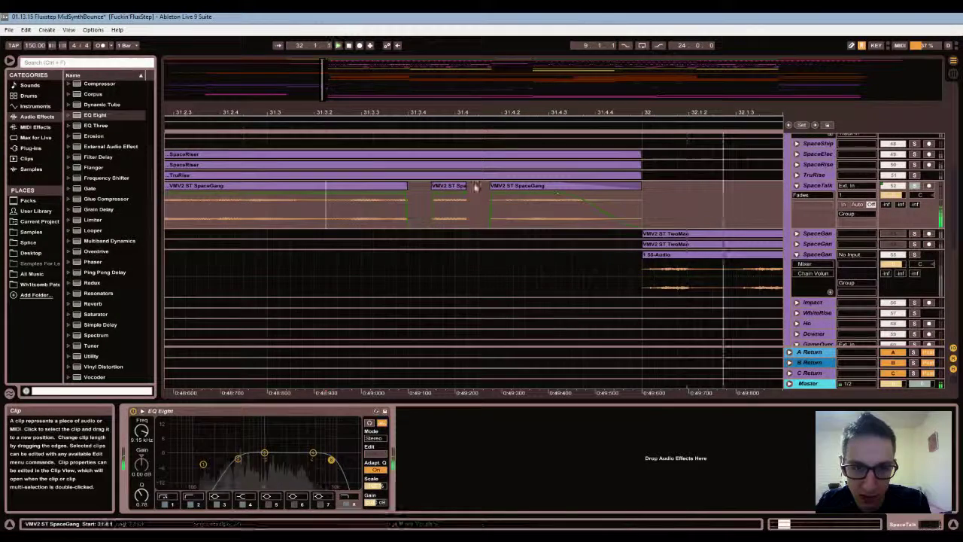
Delete the short slice and the SpaceGang tail segment, and extend the remaining clip to bar 32
click(439, 188)
key(Delete)
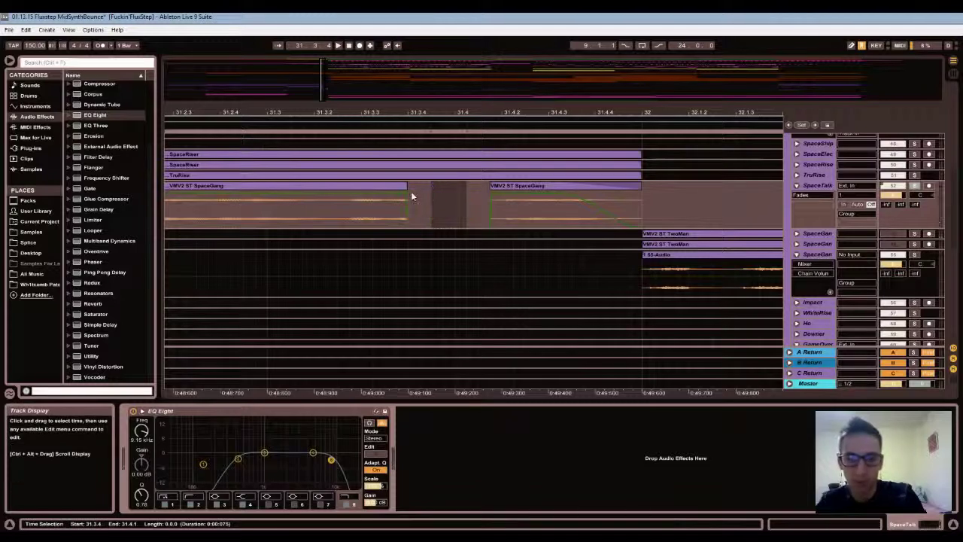
click(494, 189)
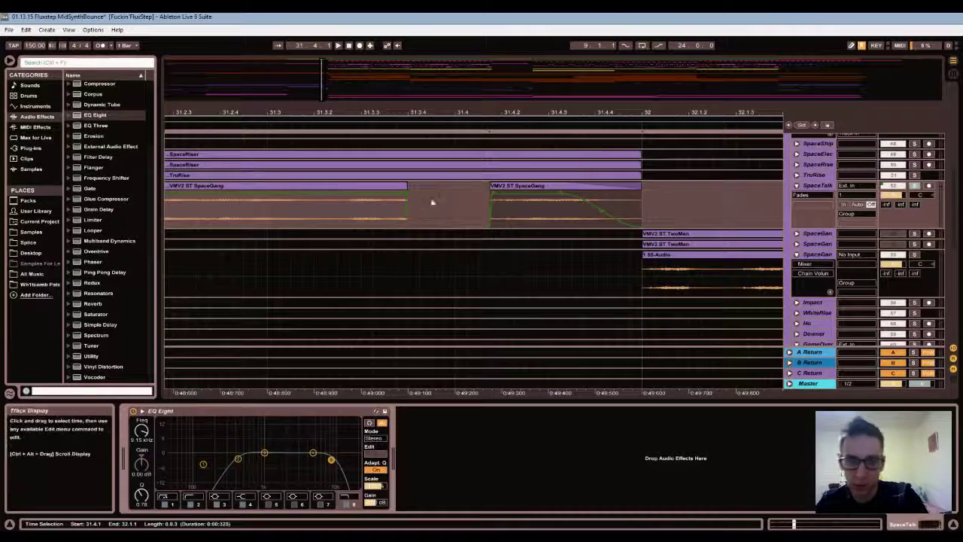
key(Delete)
drag(403, 188, 640, 188)
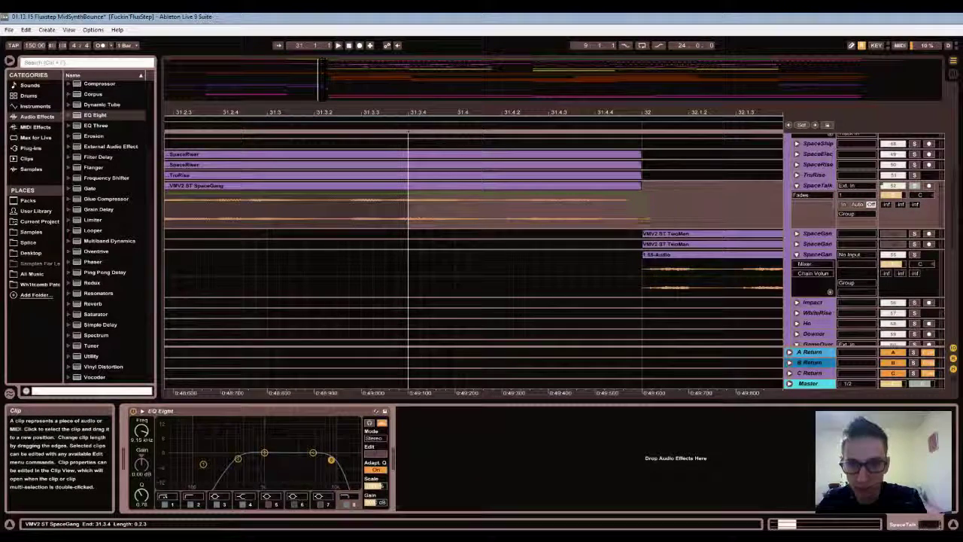
Audition the extended SpaceGang clip, trim its end to slightly before bar 32, and replay it
key(space)
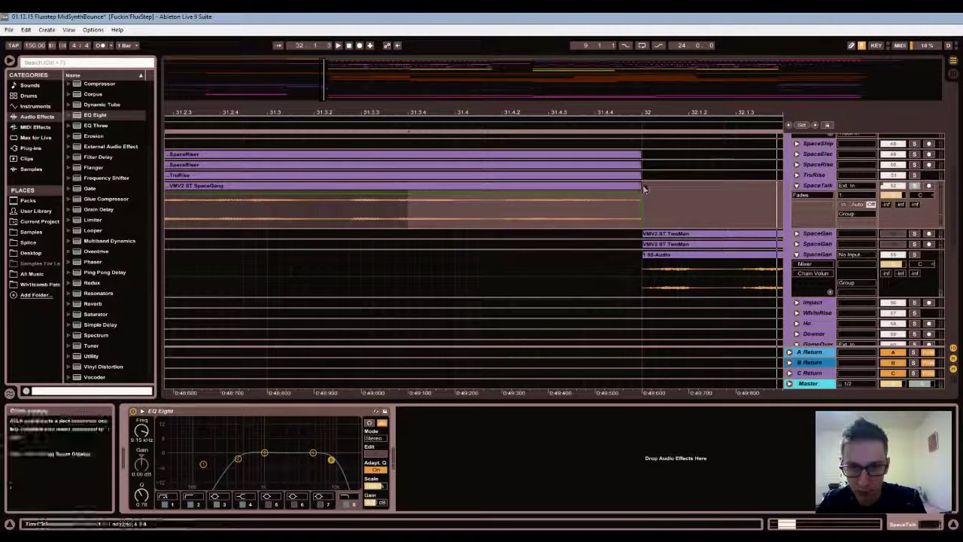
drag(643, 188, 620, 185)
key(space)
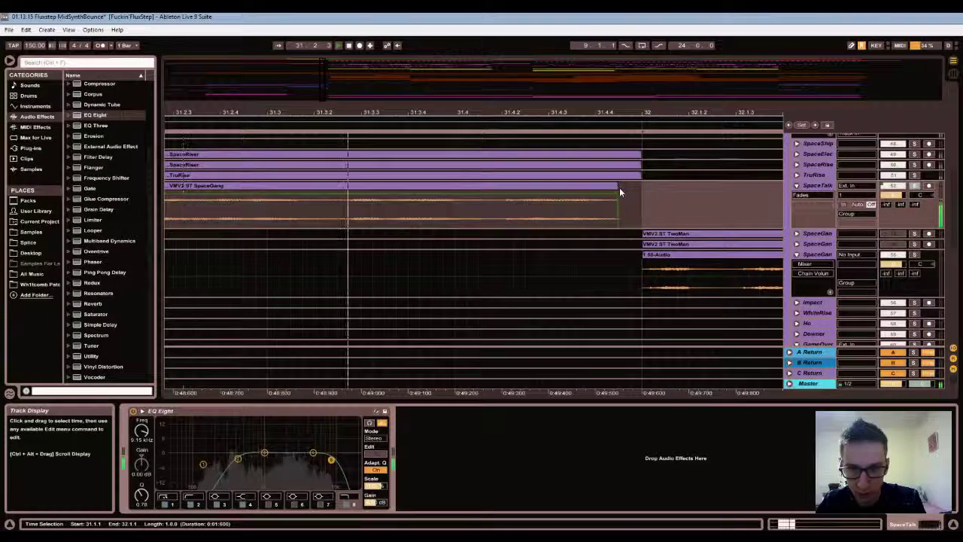
key(space)
Place a copy of SpaceGang's 31.4.2 to 31.4.3 slice at 31.4.4, and trim the main clip back to 31.4.3
click(506, 220)
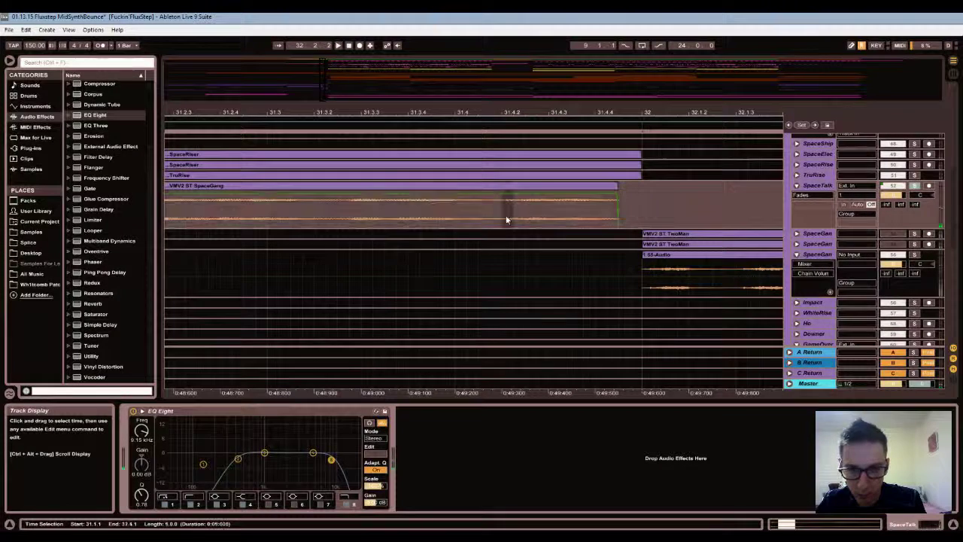
drag(506, 221, 574, 227)
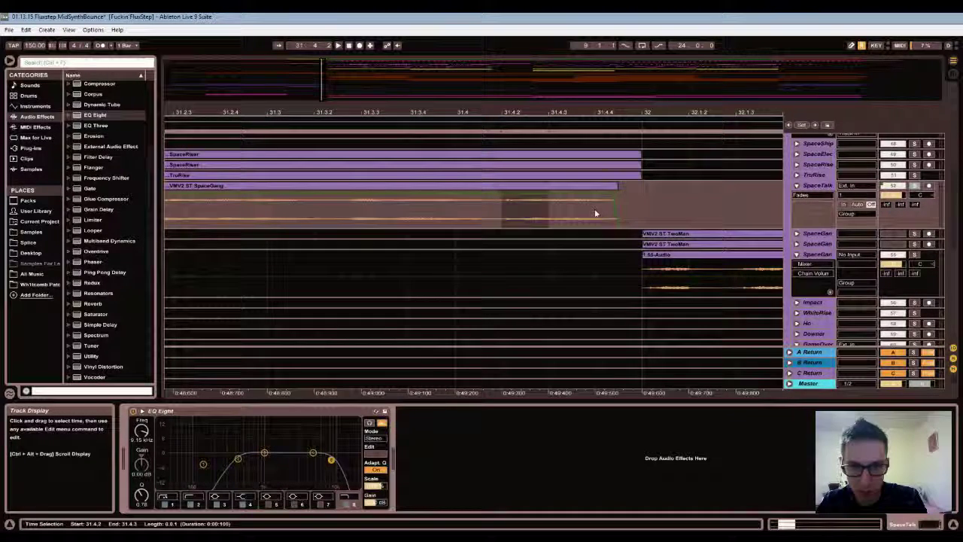
click(532, 215)
key(space)
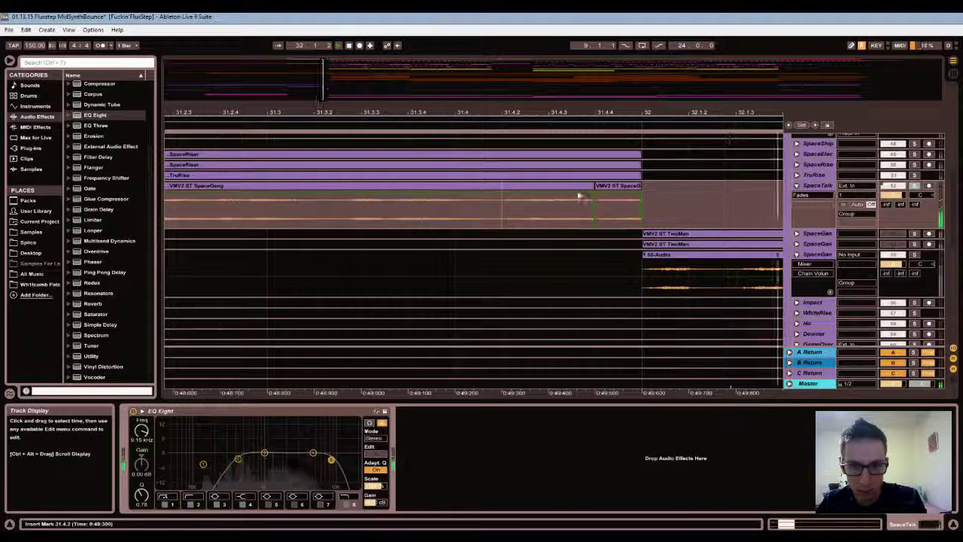
drag(579, 195, 533, 199)
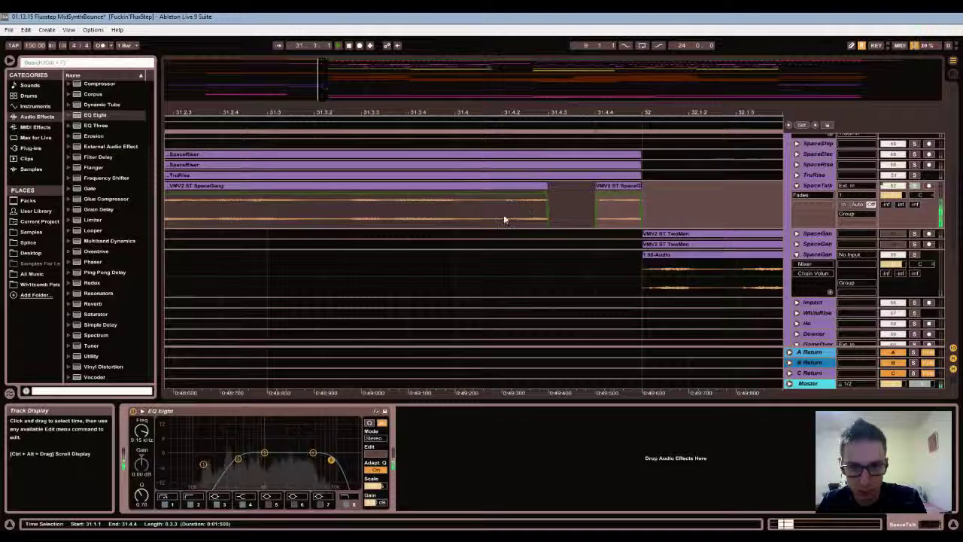
click(451, 222)
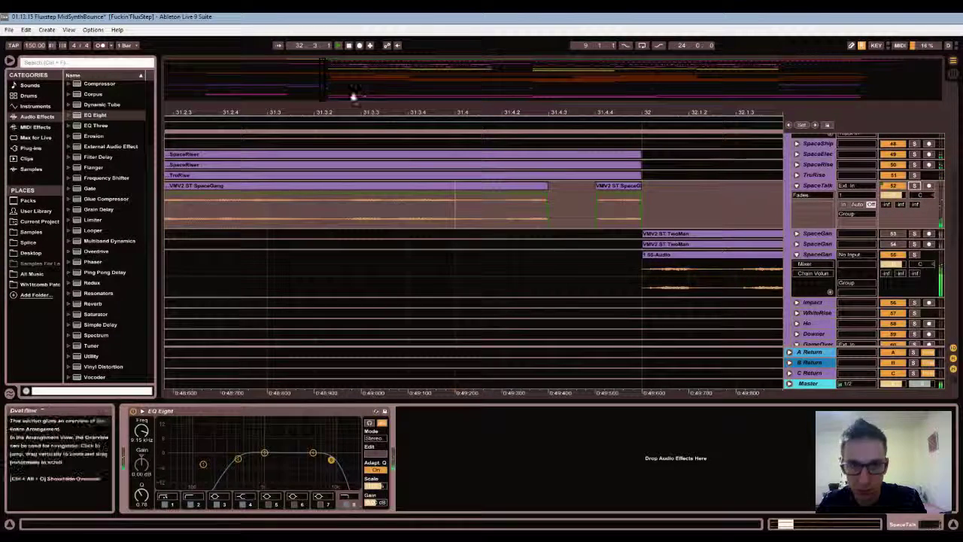
Audition the edited SpaceGang ending in the full mix from bar 31, and fold the SpaceTalk track
drag(336, 113, 275, 204)
key(space)
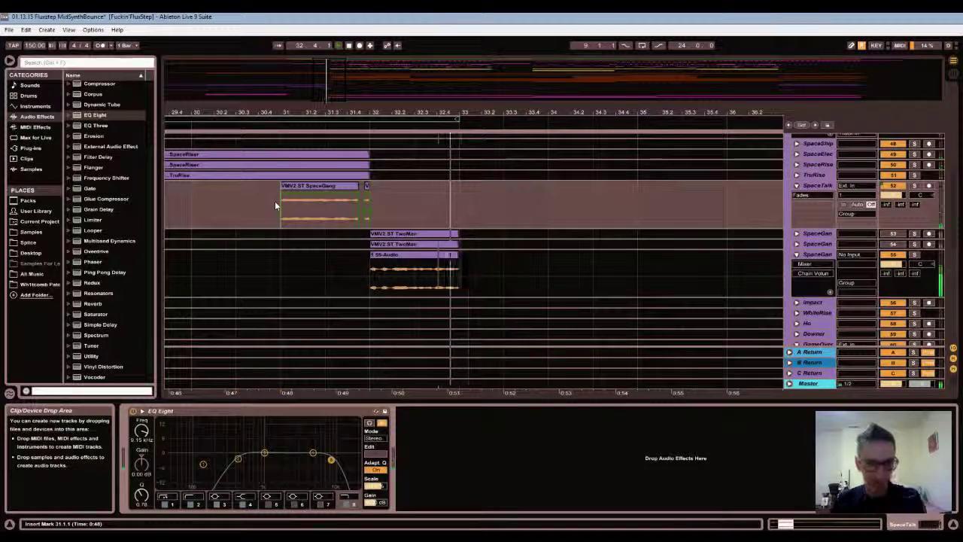
click(797, 185)
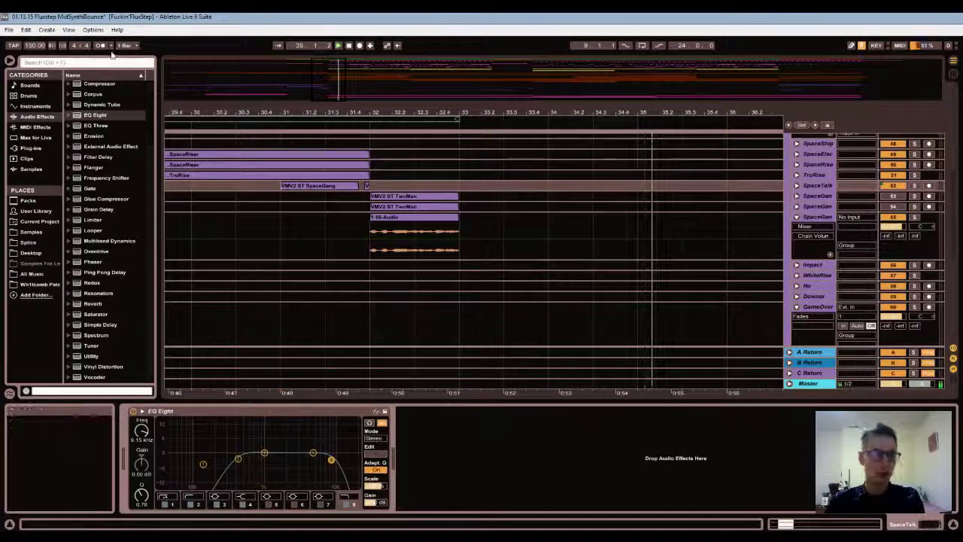
Save the Live Set under the new name 01.15.15 Fluxstep MidSynthBounce
click(9, 29)
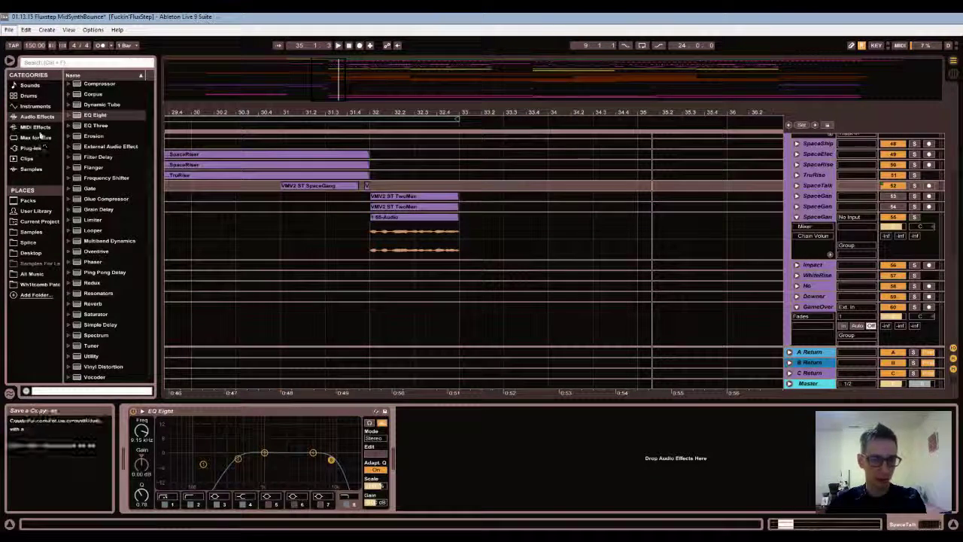
click(103, 161)
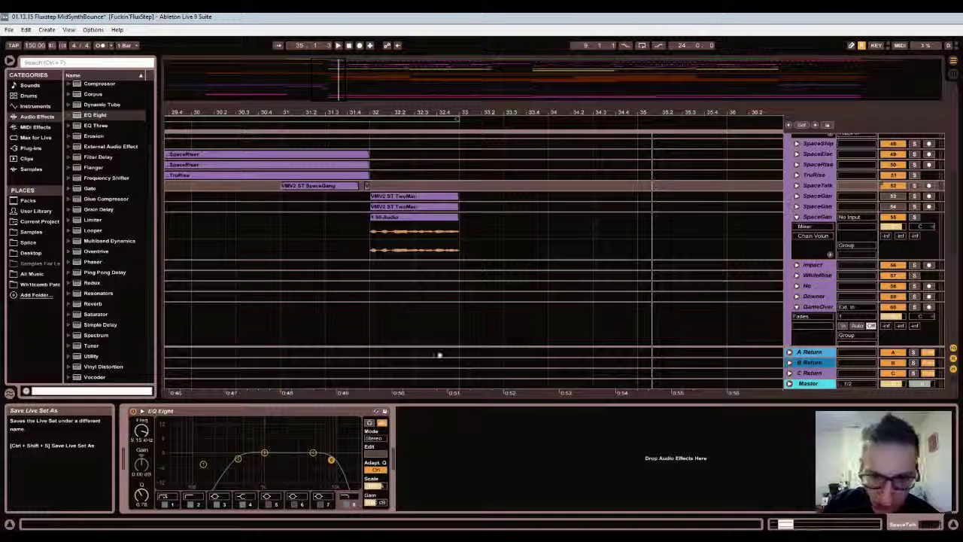
key(ctrl+shift+s)
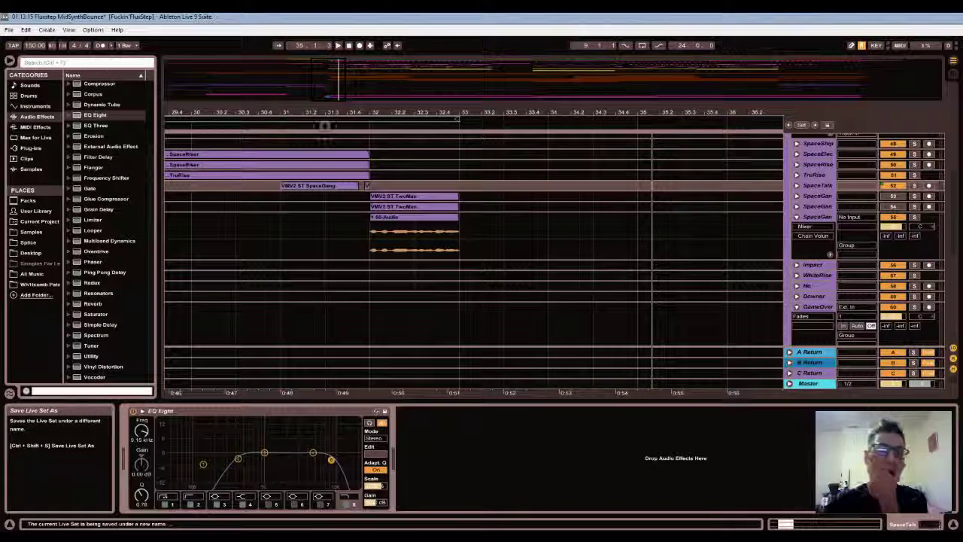
Play the arrangement from the very beginning and look over the tracks of the build-up
drag(343, 115, 519, 115)
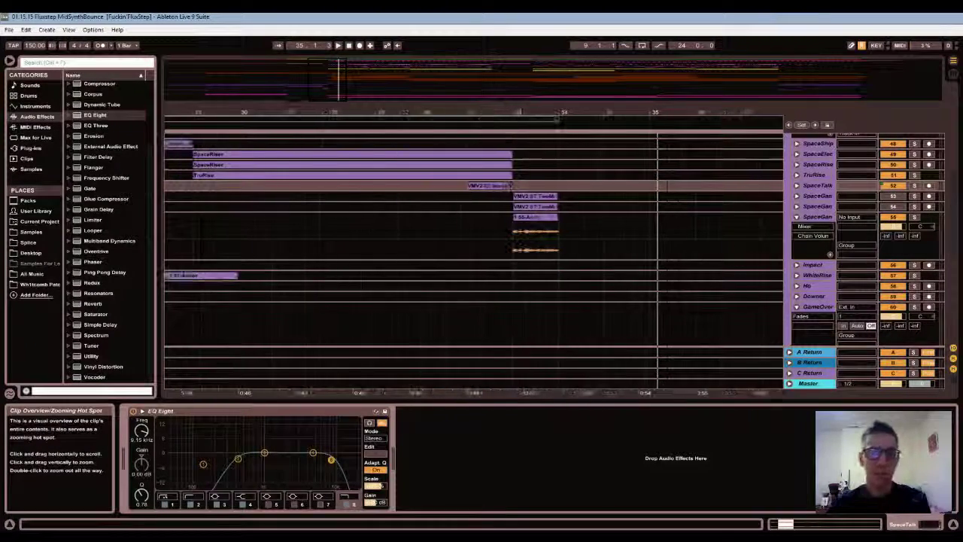
drag(339, 82, 338, 91)
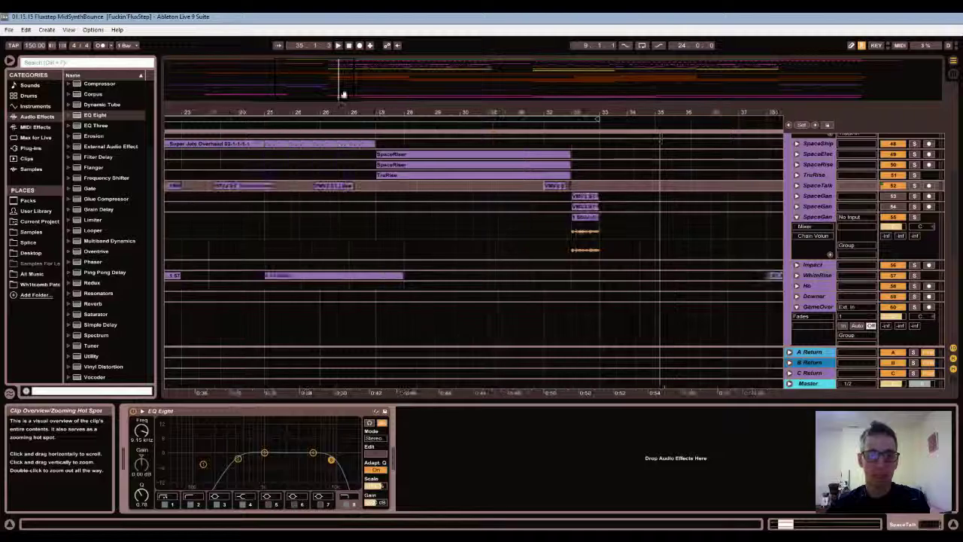
click(350, 47)
key(space)
scroll(778, 199, up, 1)
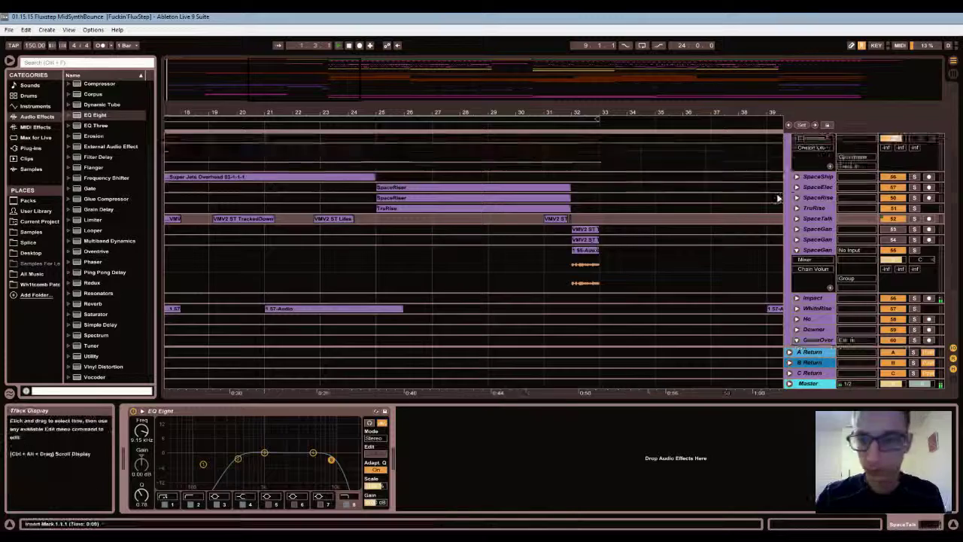
scroll(778, 199, up, 2)
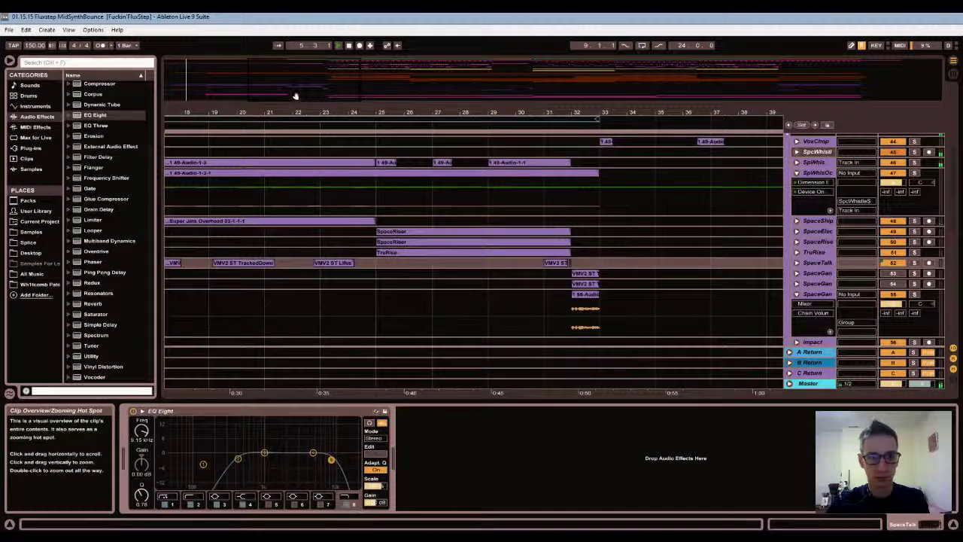
Bring the whole arrangement into view and fold the FX group
drag(295, 93, 295, 63)
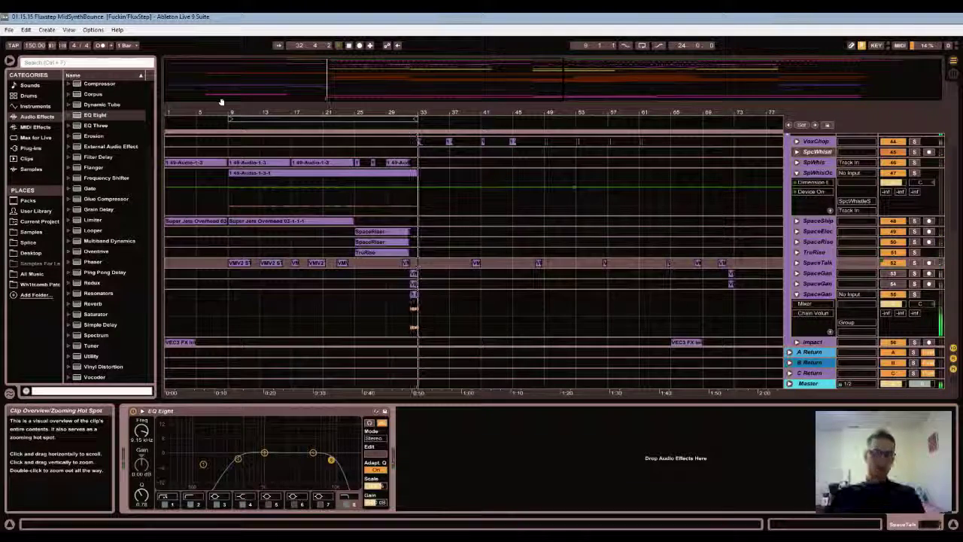
drag(467, 83, 466, 72)
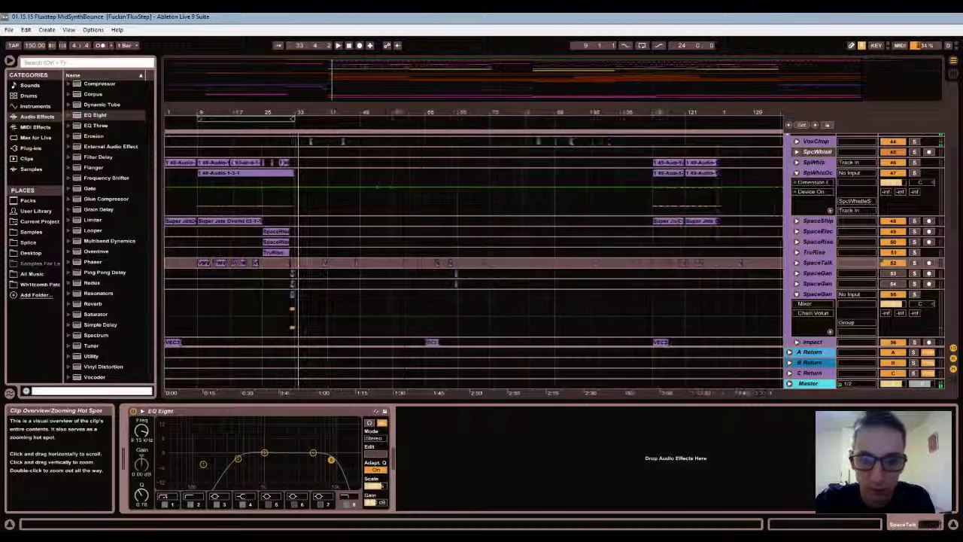
scroll(763, 172, up, 3)
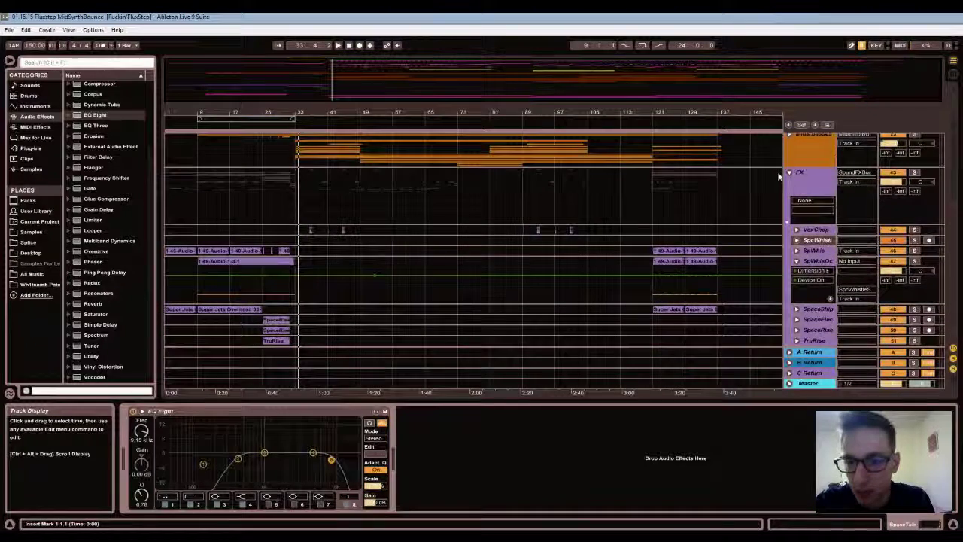
click(788, 172)
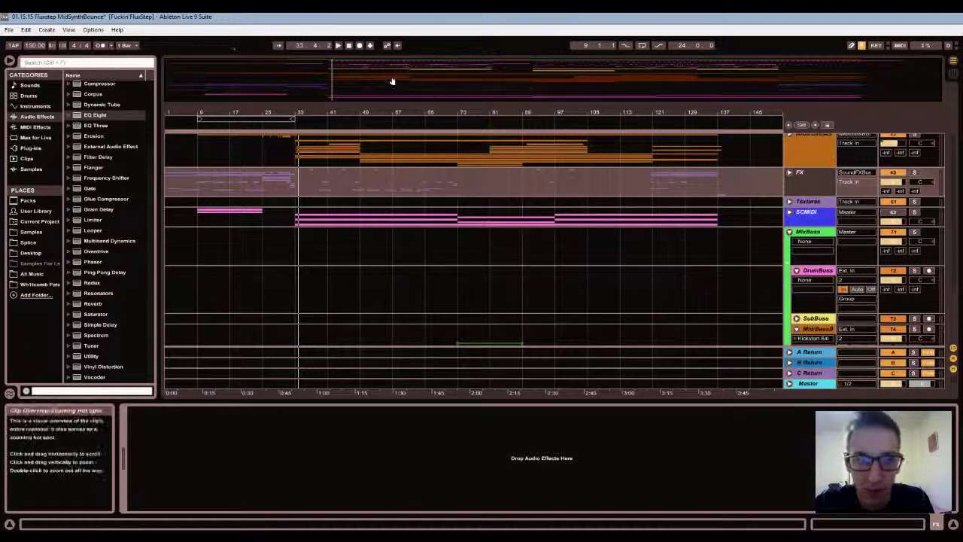
Audition the full mix from bars 97, 113 and 105, and the first DropSwitch section from bar 49
key(space)
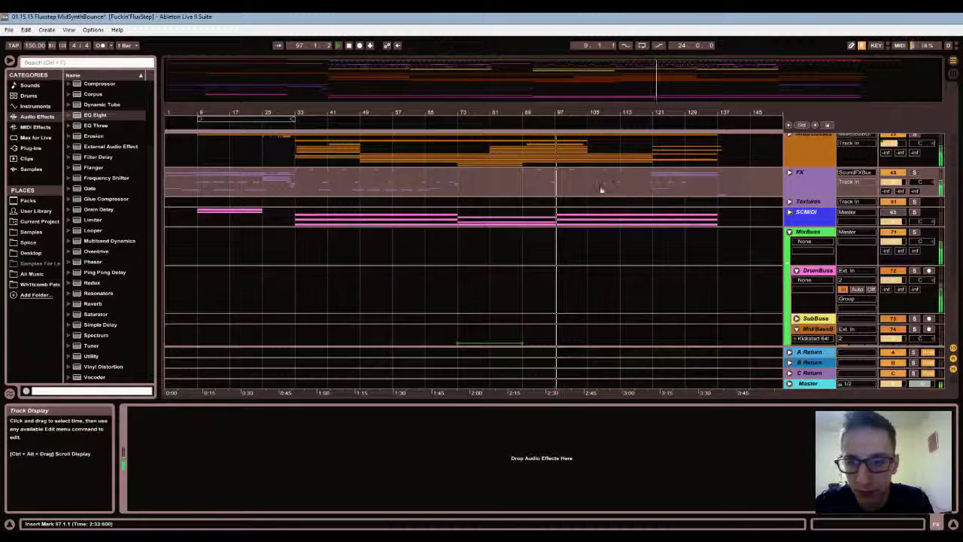
click(618, 200)
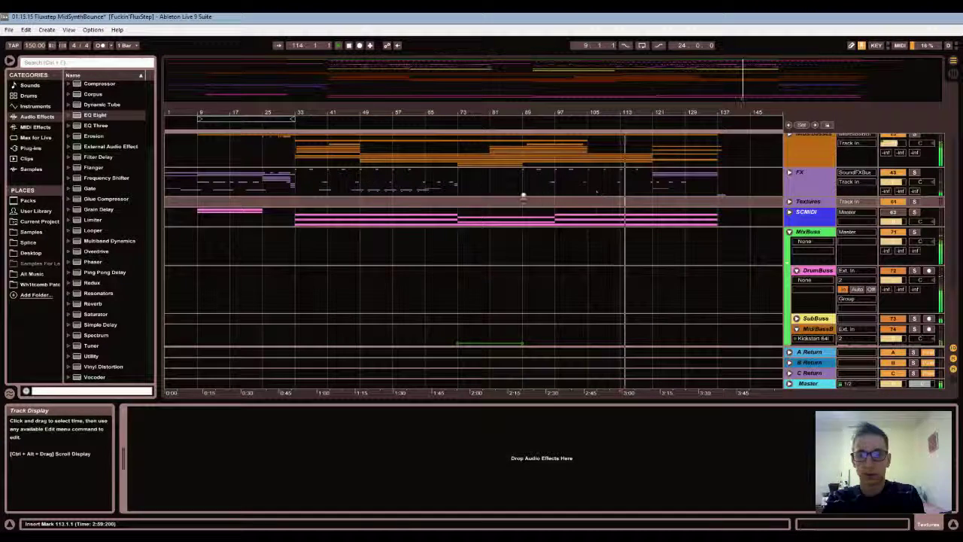
click(589, 189)
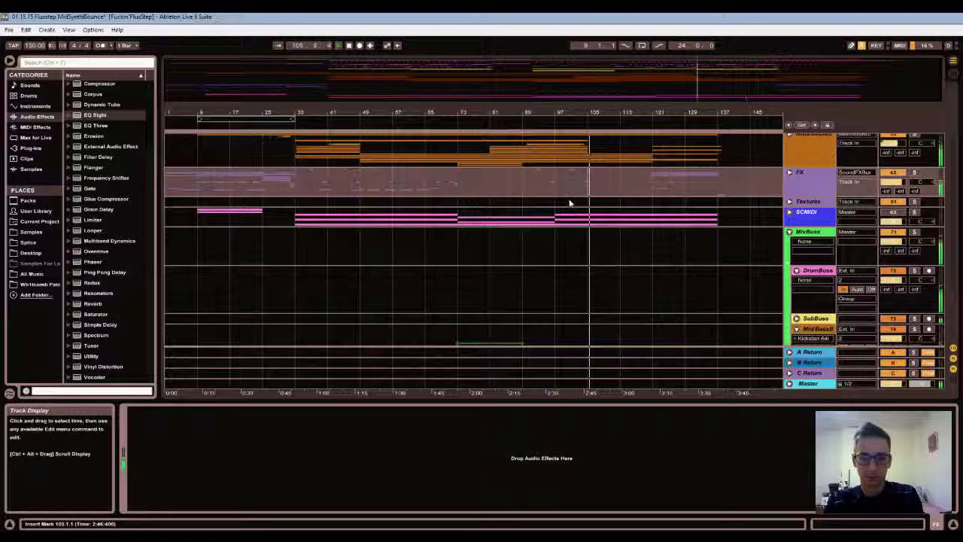
click(362, 182)
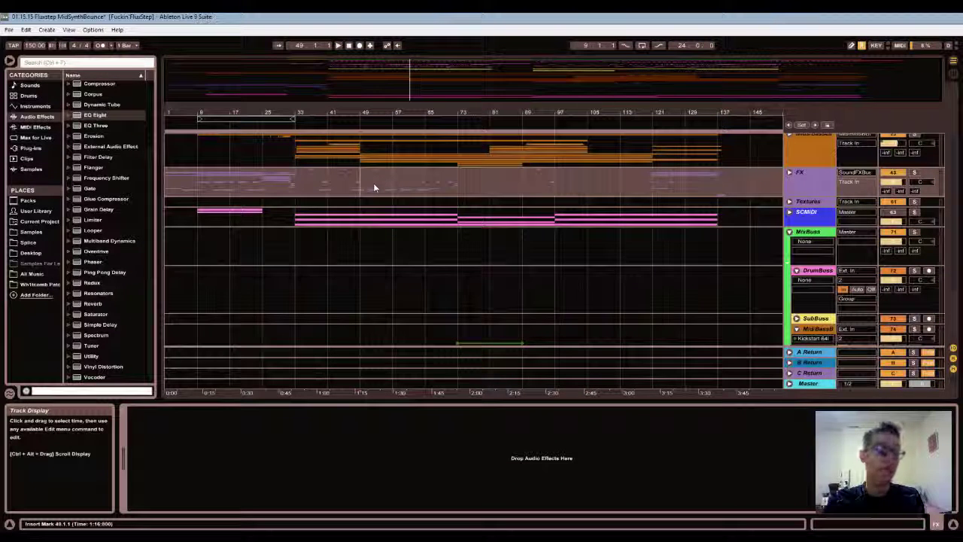
key(space)
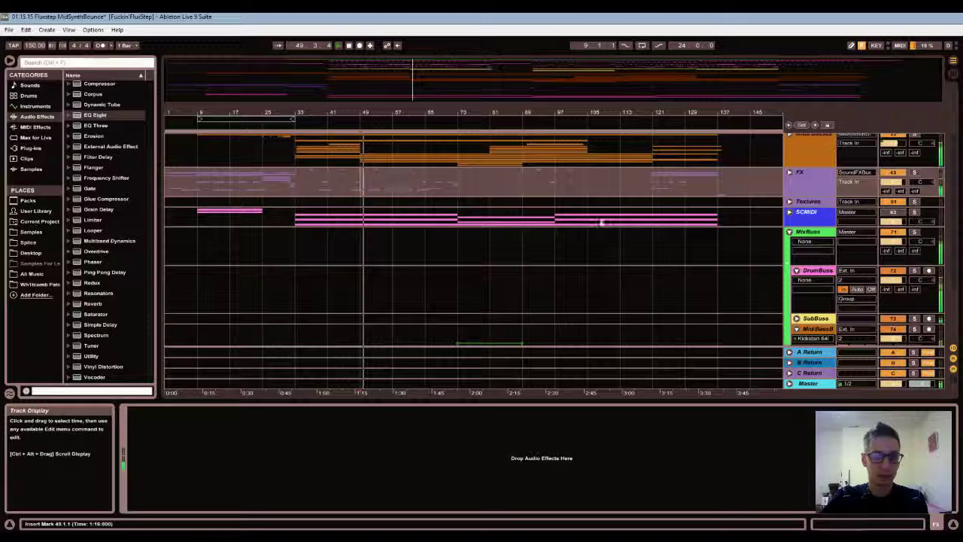
click(587, 185)
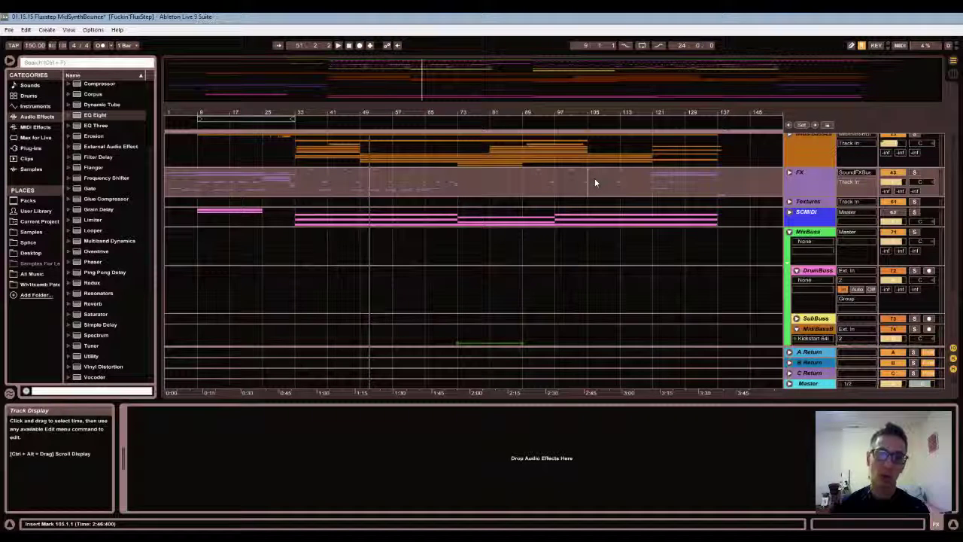
Play the second DropSwitch section from bar 89 and compare it with the next one at bar 105
click(523, 184)
key(space)
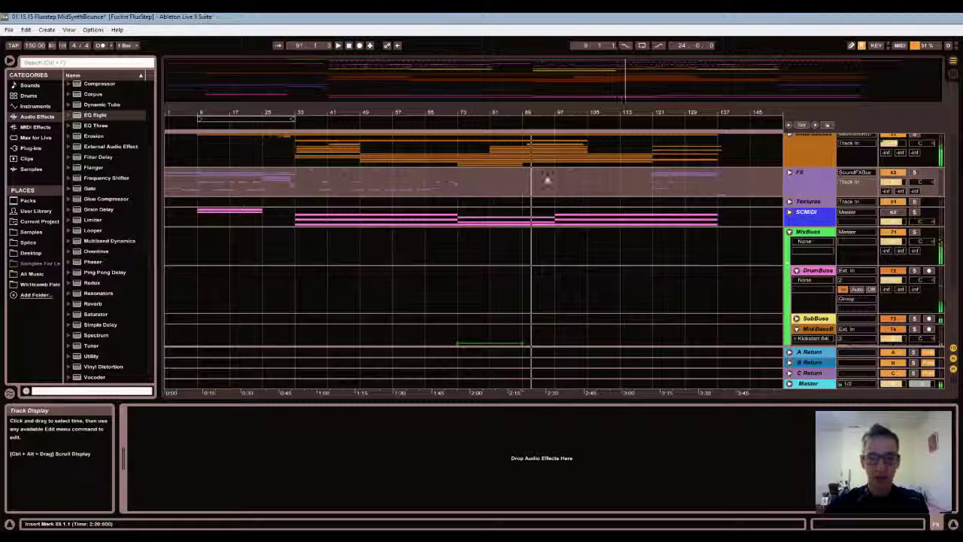
click(585, 173)
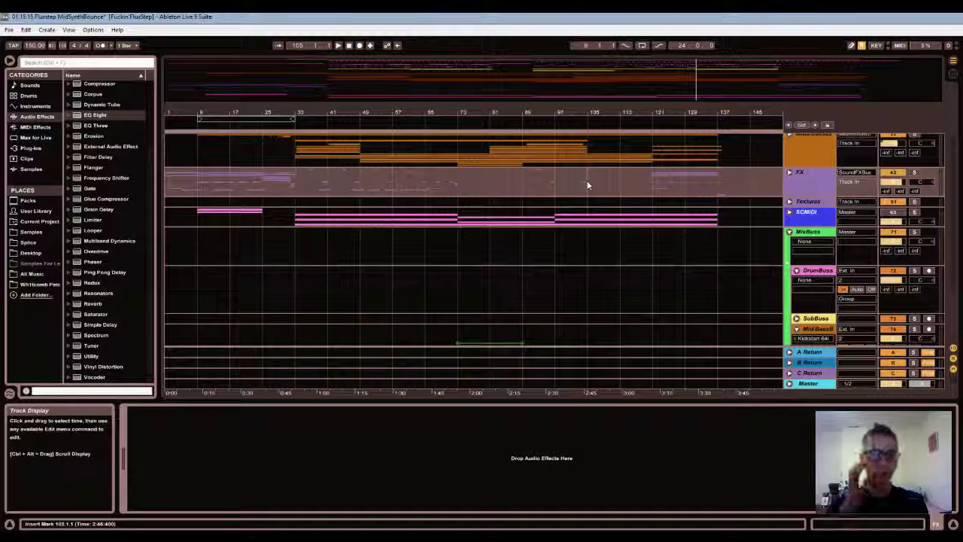
key(Left)
key(Left)
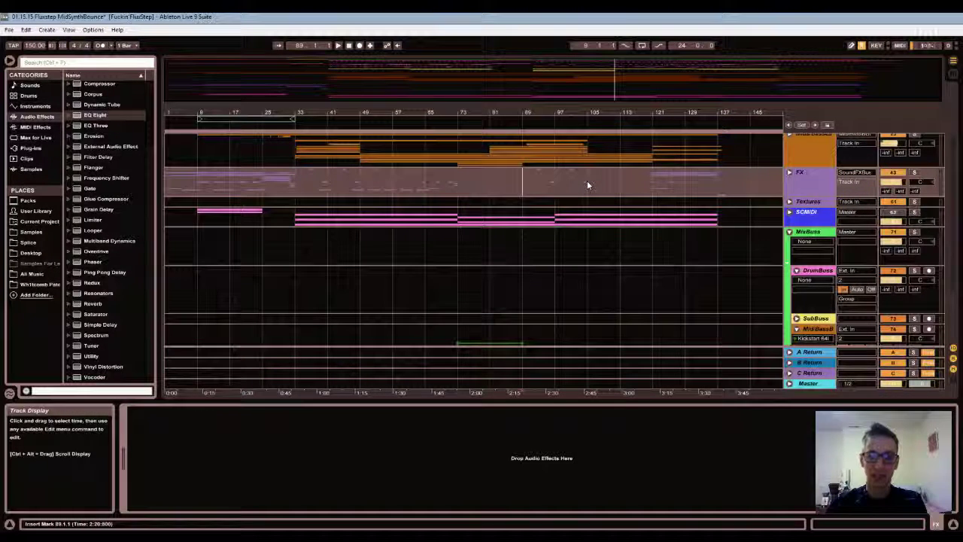
key(space)
key(space)
click(588, 185)
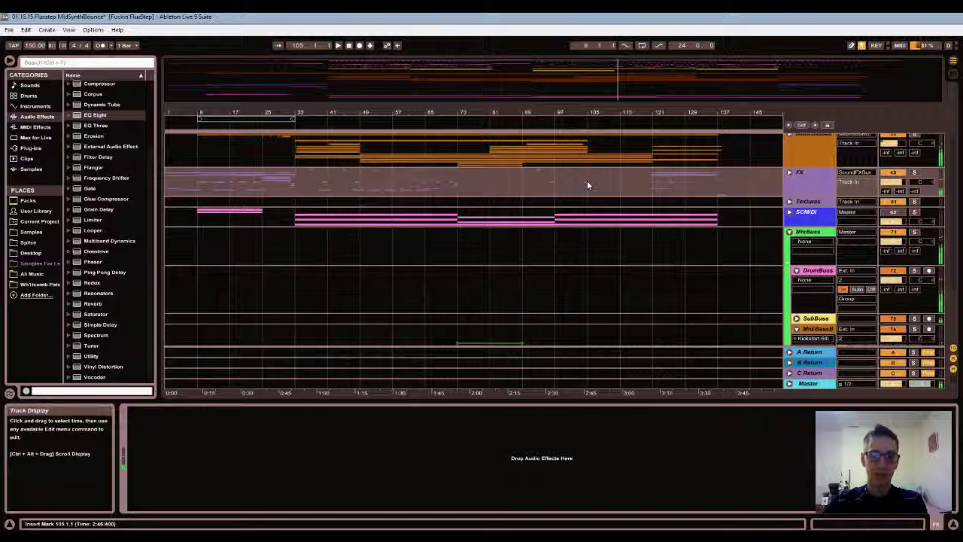
Replay the first DropSwitch section from bar 49 and return the insert mark to bar 105
key(Left)
key(Left)
key(Left)
key(Left)
key(Left)
key(Left)
key(Left)
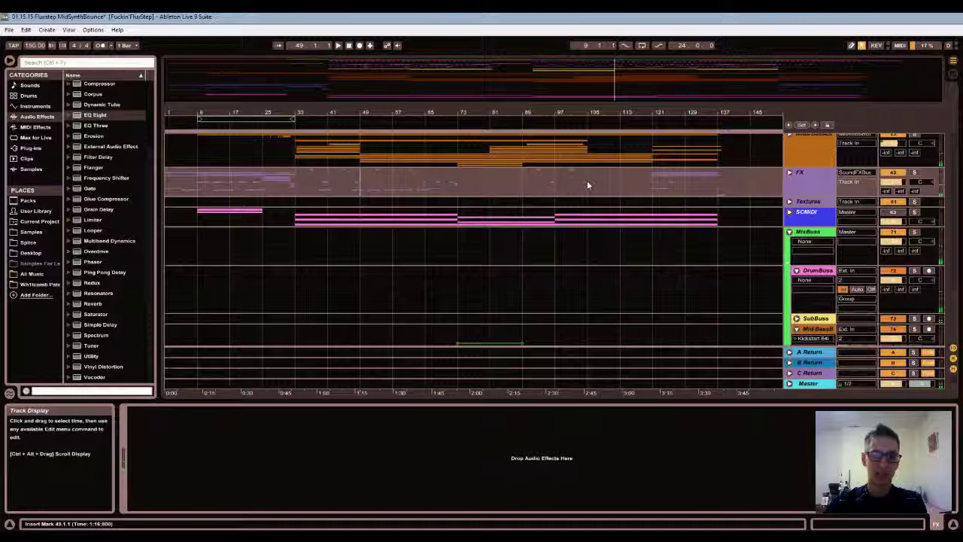
key(space)
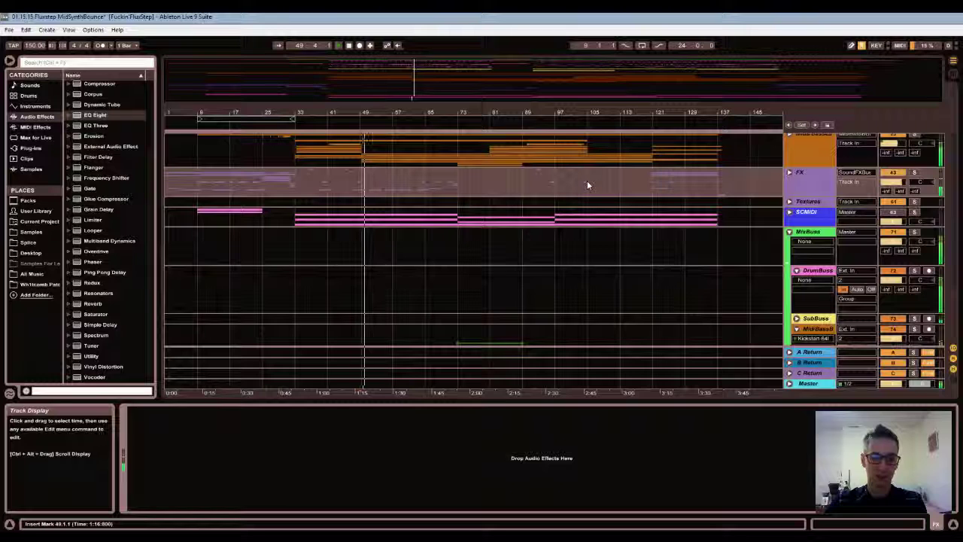
key(space)
key(Right)
key(Right)
key(Right)
key(Right)
key(Right)
key(Right)
key(Right)
key(Right)
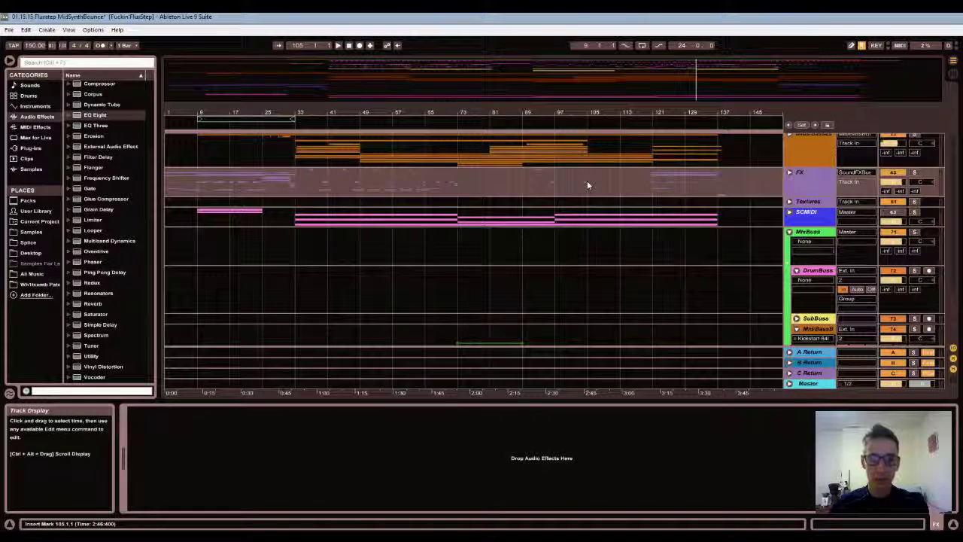
Unfold the Mids/Basses group, play briefly from bar 105, and look over which tracks have clips in that section
scroll(799, 217, up, 2)
scroll(797, 214, up, 2)
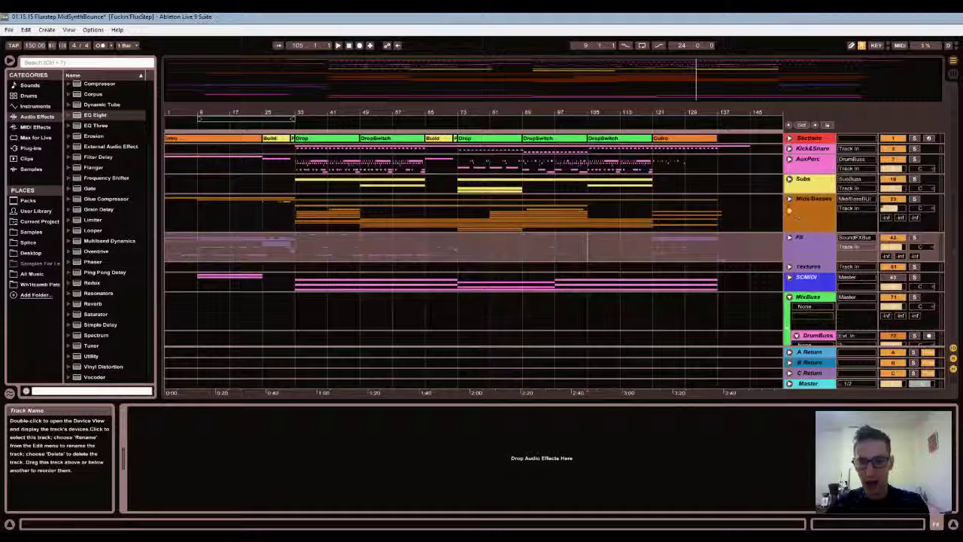
click(790, 198)
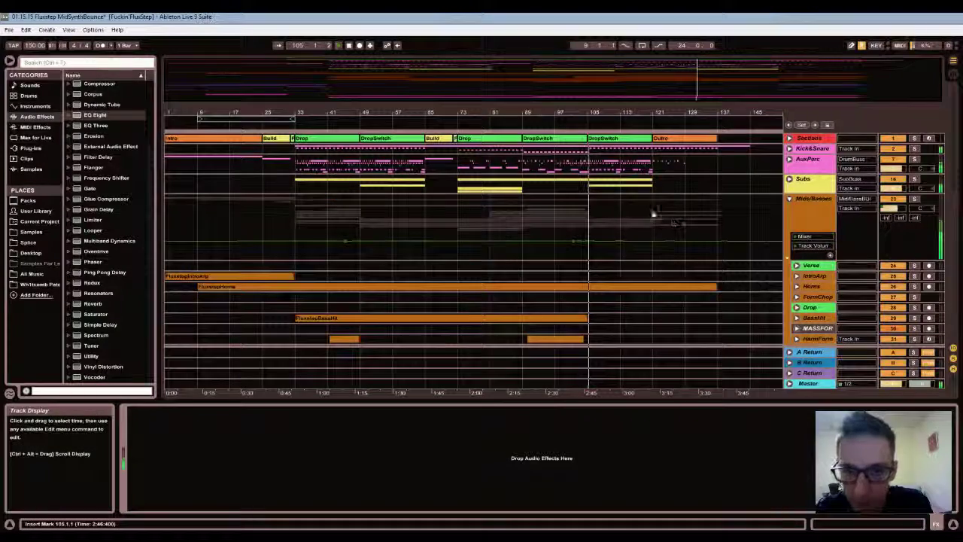
scroll(721, 195, down, 2)
scroll(723, 188, down, 6)
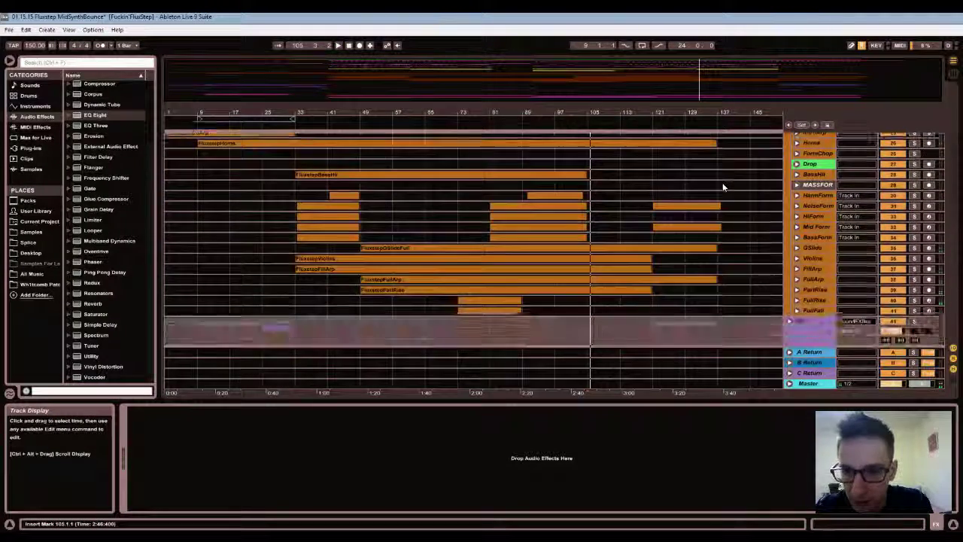
scroll(722, 186, up, 1)
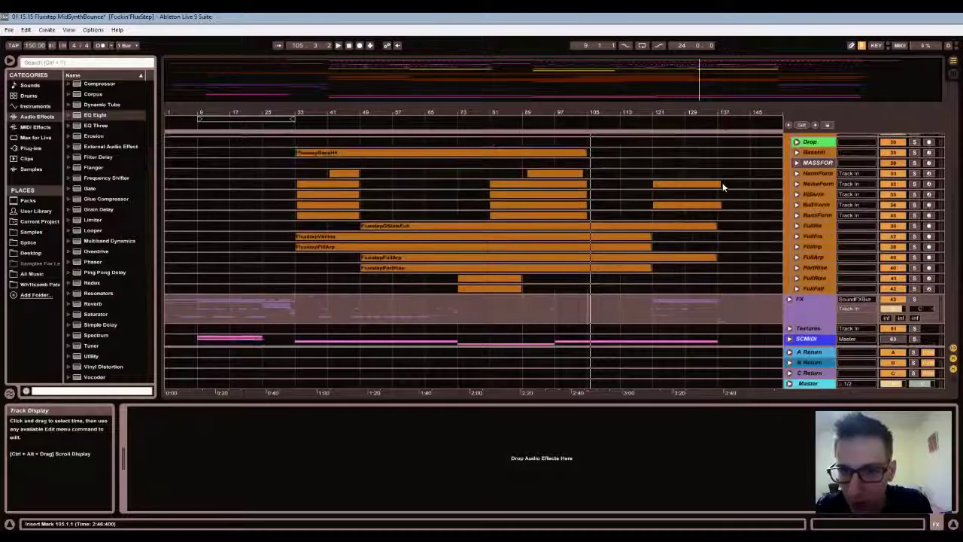
scroll(722, 187, down, 1)
scroll(722, 185, down, 1)
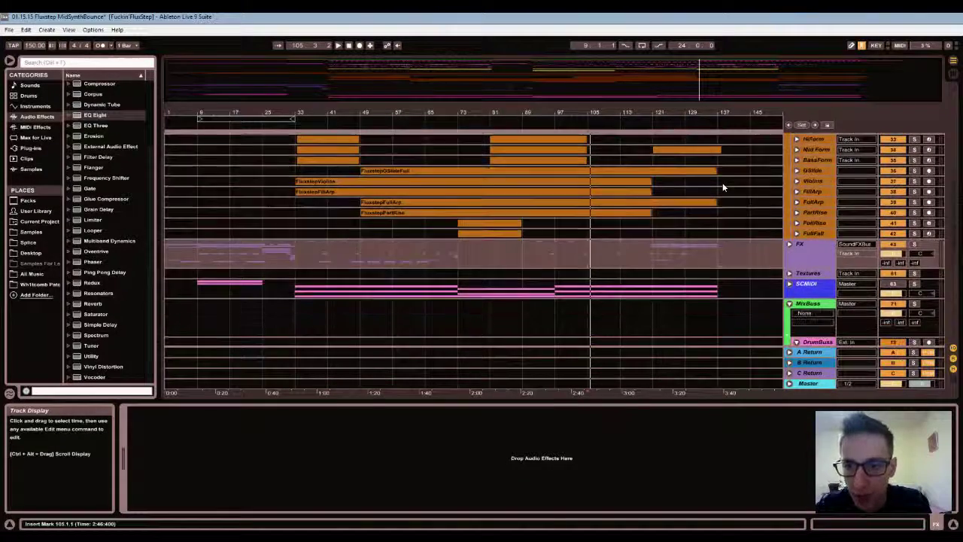
scroll(722, 185, up, 3)
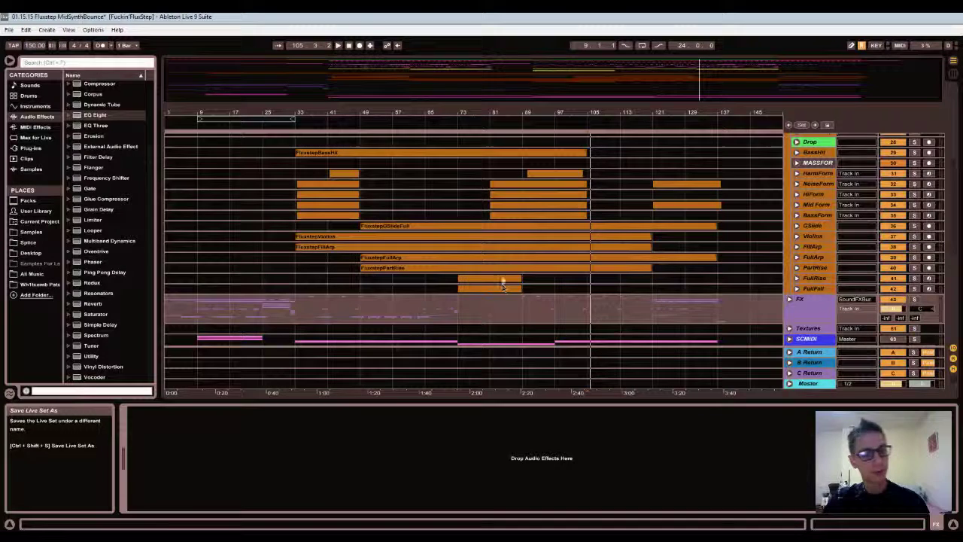
Start saving the Live Set under a new name
key(ctrl+shift+s)
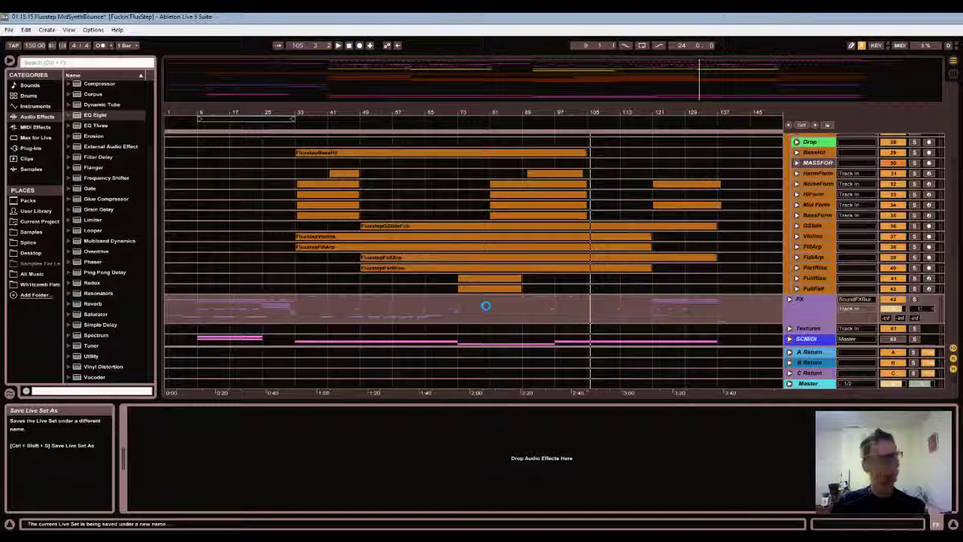